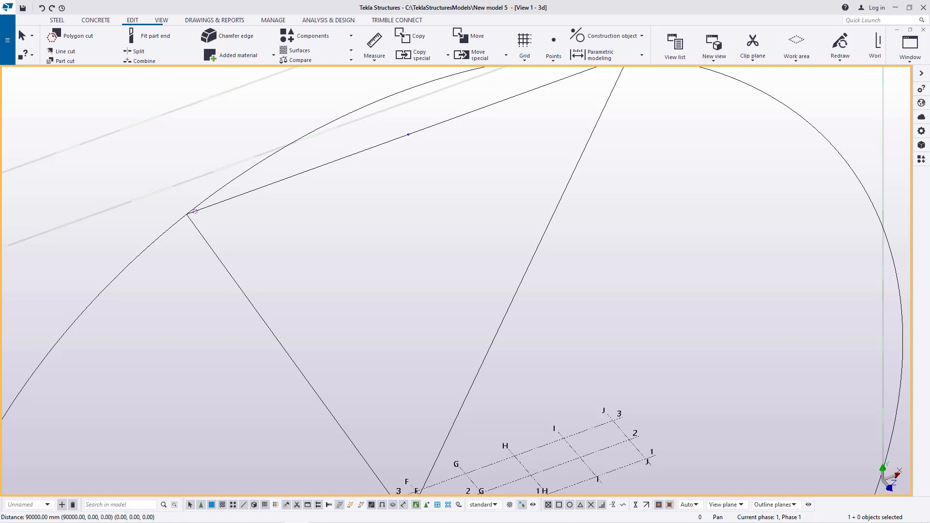
Step: Examine the grid, the large circle and the V-shaped construction lines by zooming in and out around the model
scroll(574, 375, "down", 5)
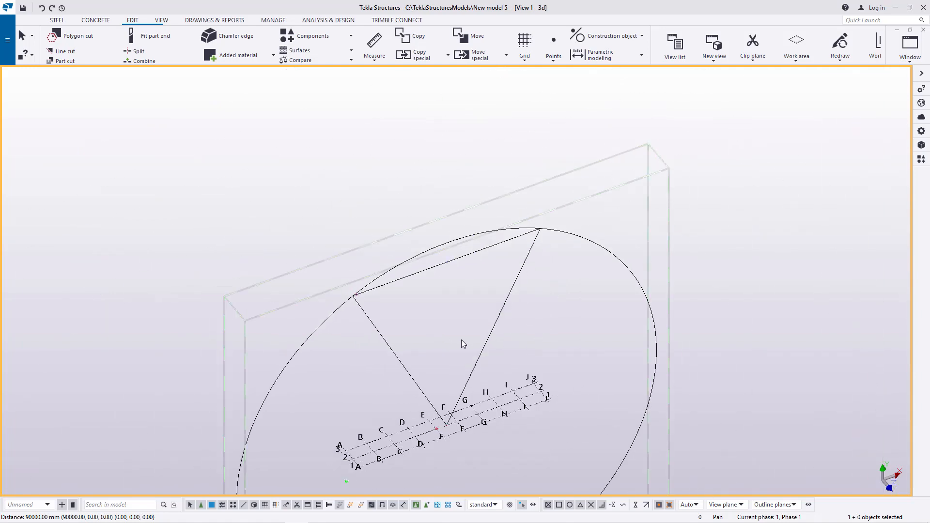
scroll(441, 437, "up", 3)
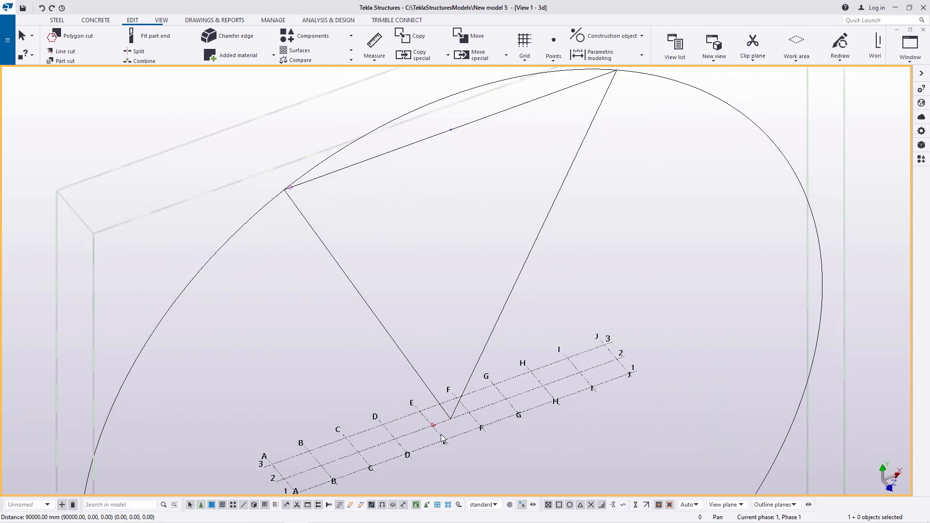
scroll(384, 377, "down", 1)
scroll(356, 441, "up", 3)
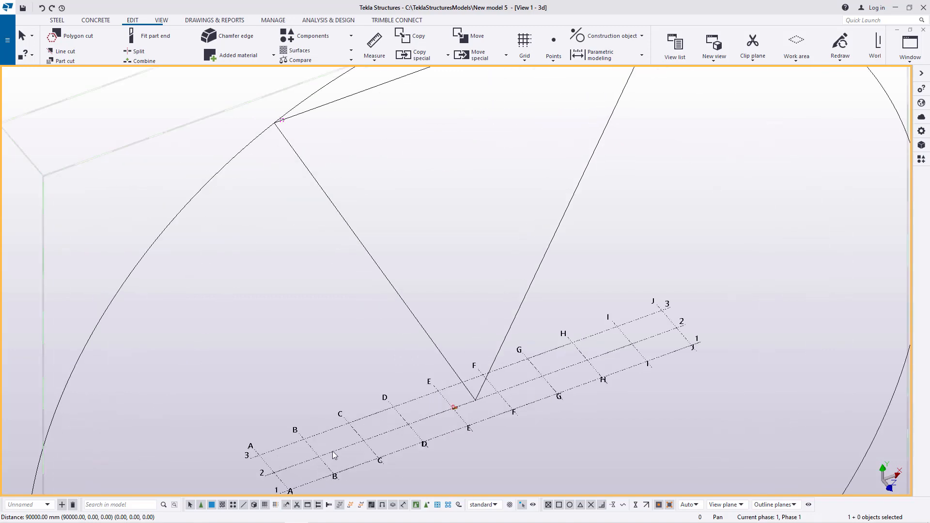
scroll(313, 385, "down", 2)
scroll(281, 441, "up", 3)
scroll(284, 454, "up", 5)
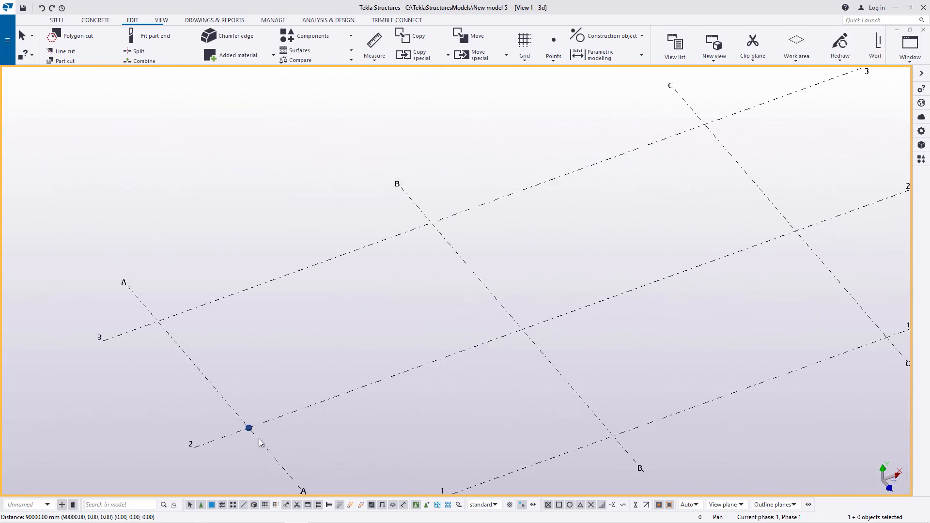
scroll(259, 419, "down", 6)
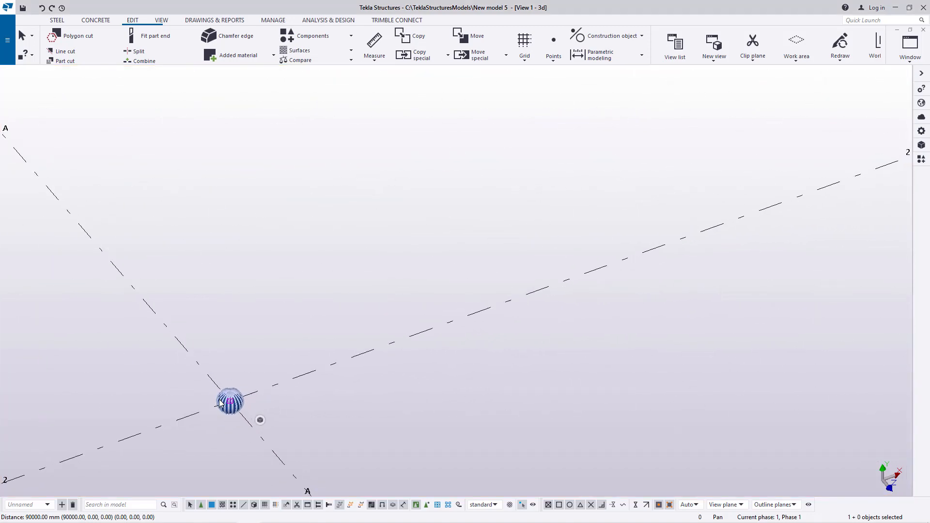
scroll(358, 352, "down", 2)
scroll(793, 203, "up", 8)
scroll(523, 301, "down", 12)
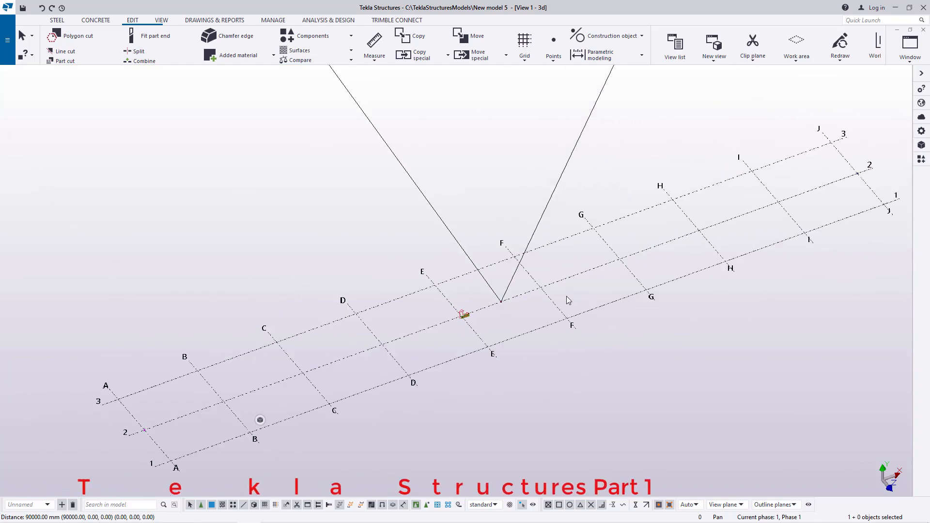
scroll(729, 220, "up", 10)
scroll(794, 204, "up", 5)
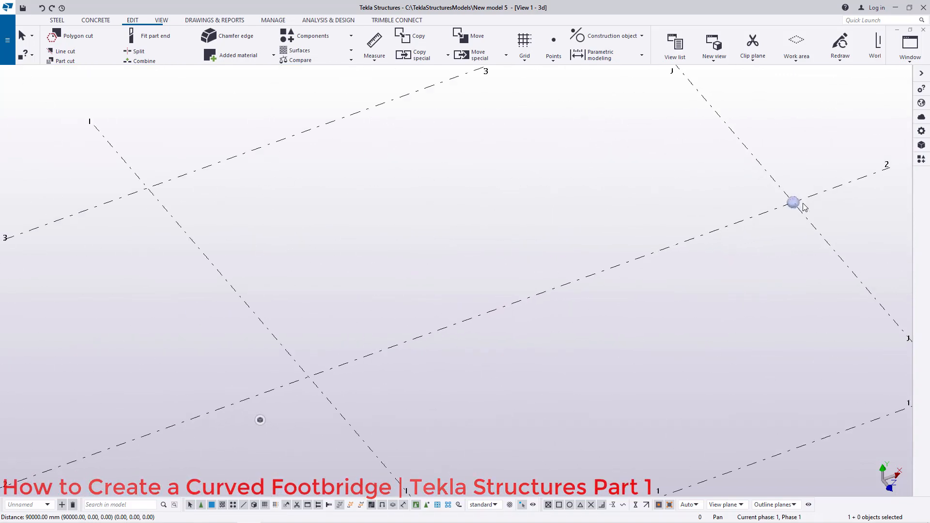
scroll(521, 187, "down", 3)
scroll(521, 186, "down", 6)
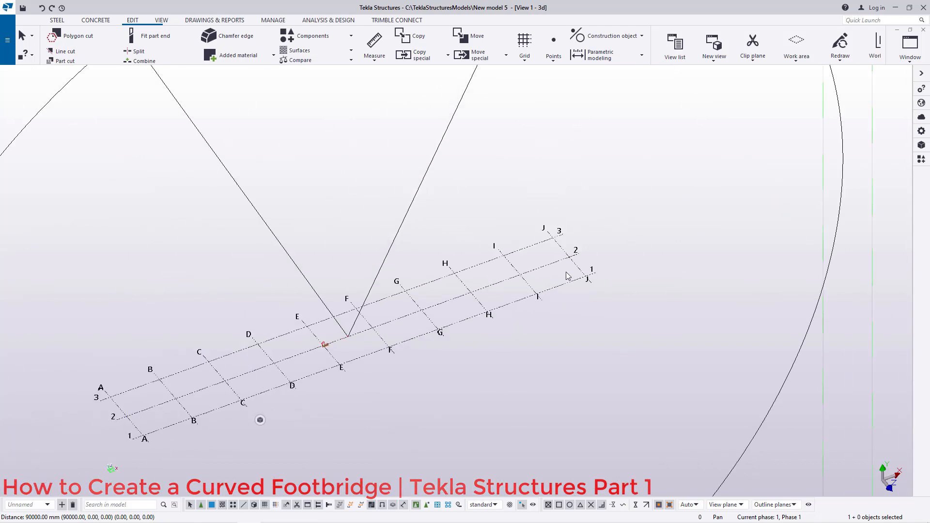
scroll(129, 423, "up", 3)
scroll(130, 423, "up", 4)
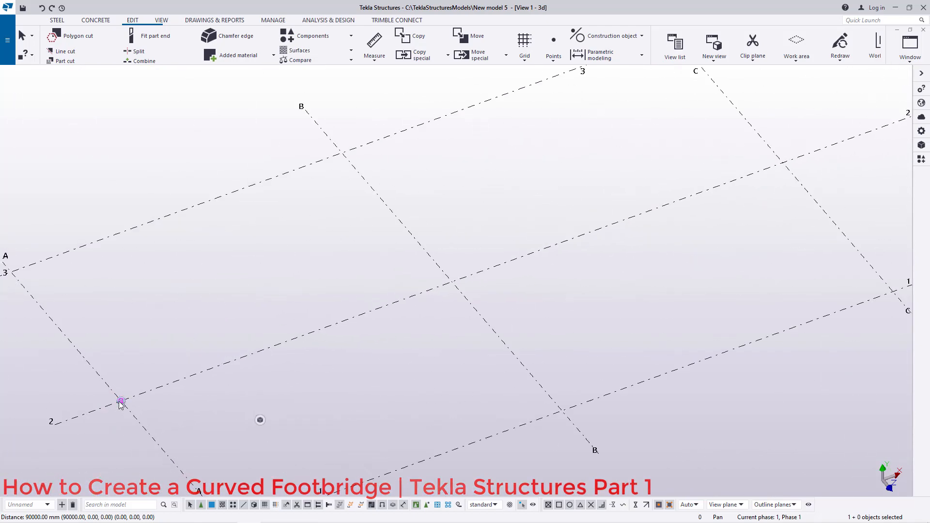
scroll(174, 429, "down", 4)
scroll(620, 245, "up", 4)
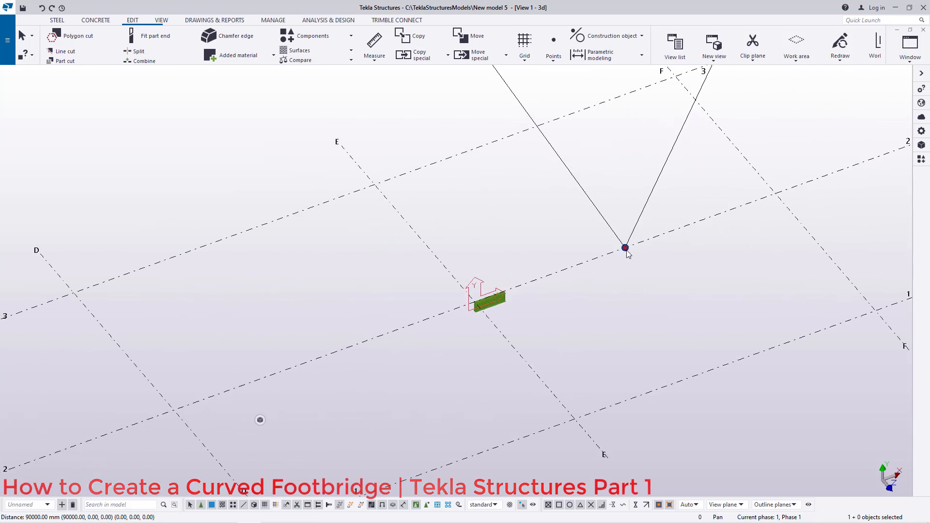
scroll(454, 310, "down", 2)
scroll(392, 337, "down", 4)
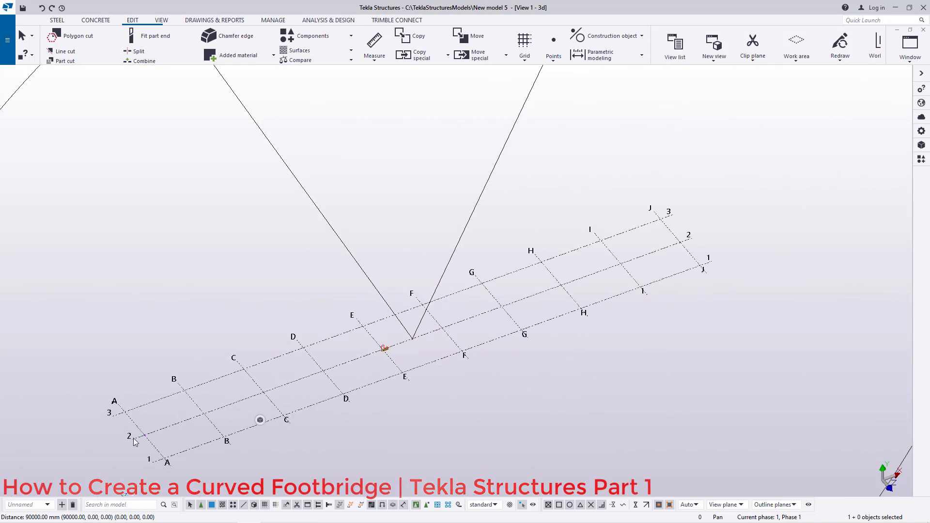
scroll(150, 437, "up", 3)
scroll(150, 438, "down", 6)
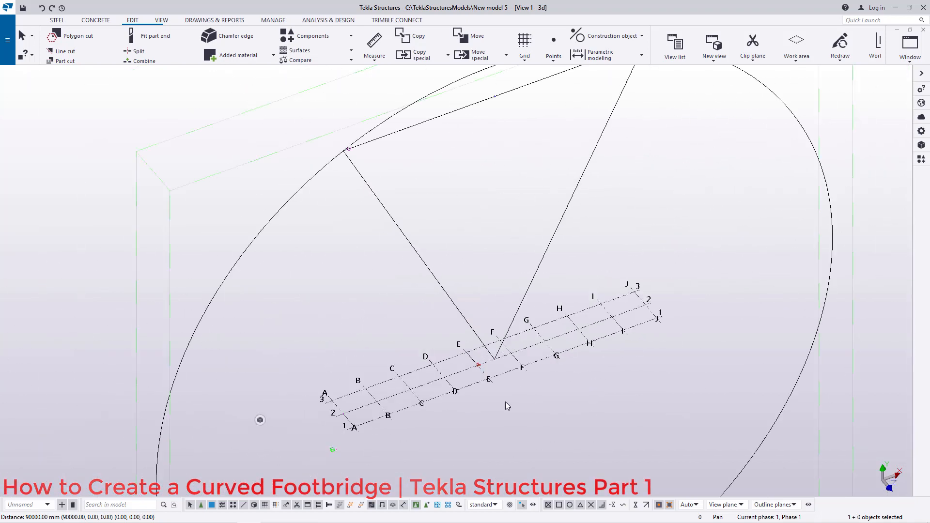
scroll(535, 227, "up", 6)
scroll(535, 227, "up", 5)
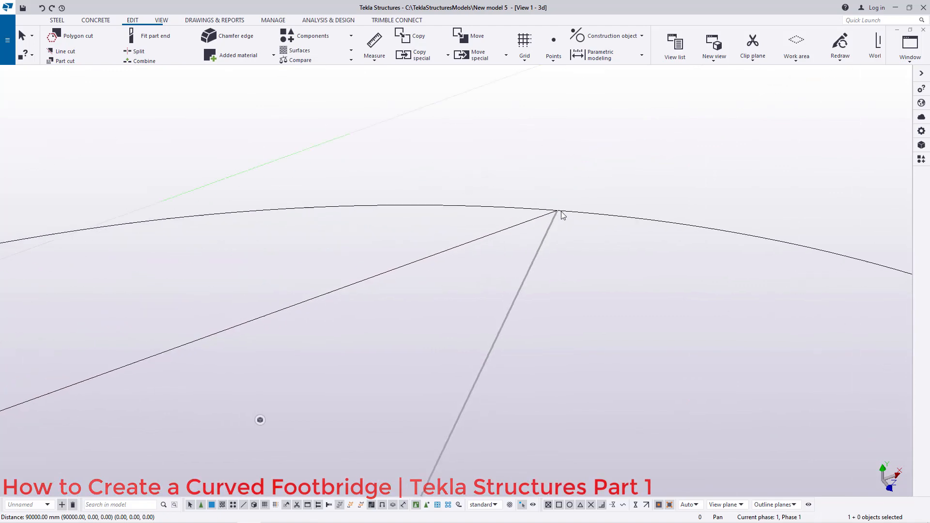
scroll(555, 215, "down", 5)
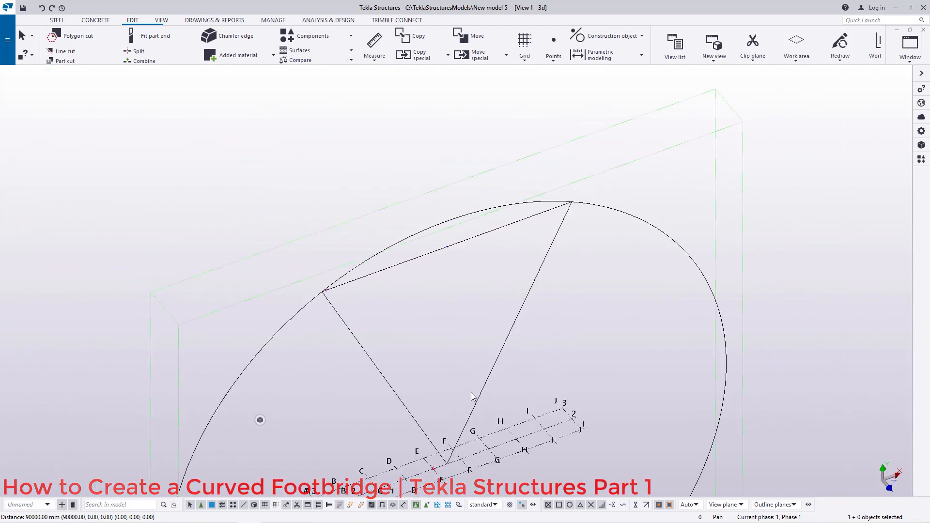
scroll(471, 392, "down", 2)
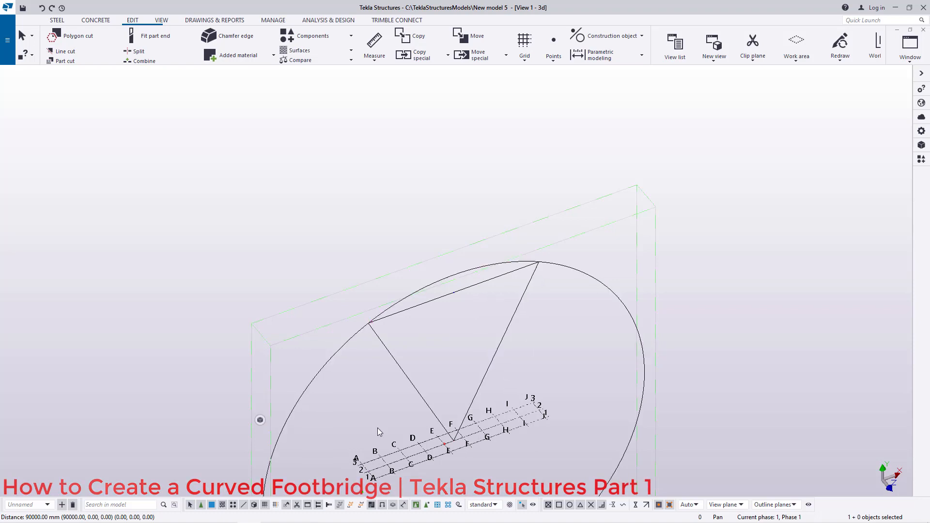
scroll(450, 286, "up", 3)
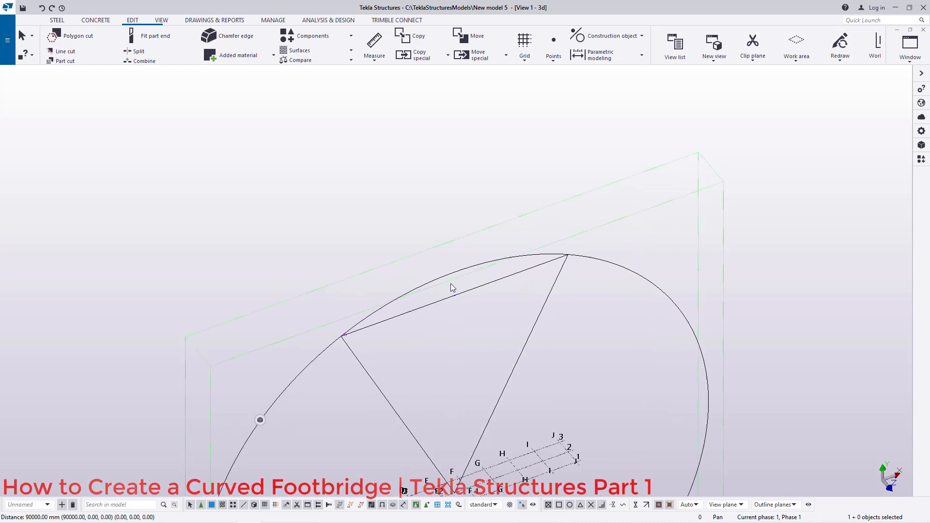
scroll(410, 316, "up", 4)
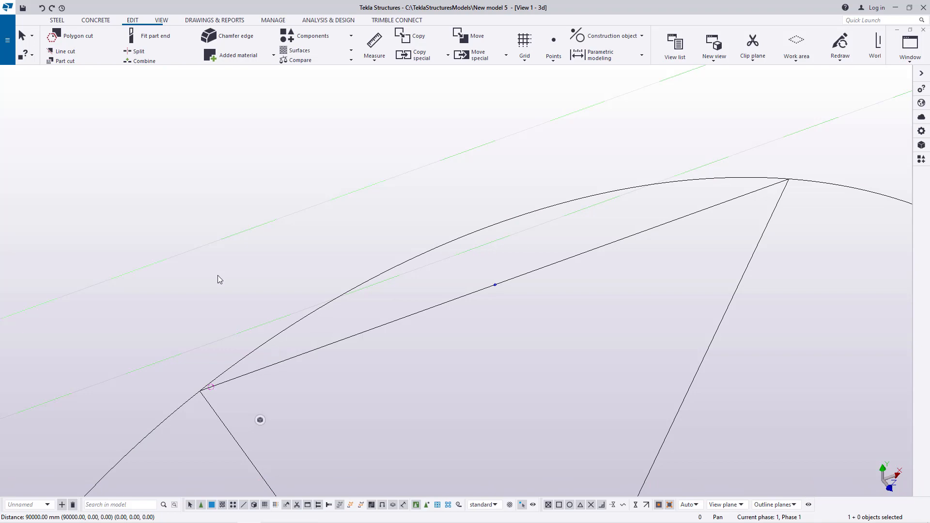
scroll(487, 300, "up", 2)
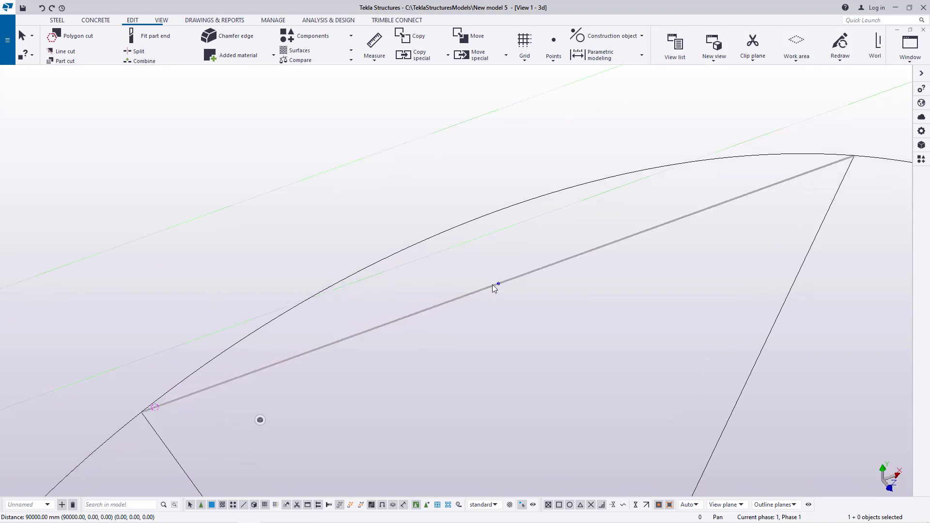
Step: Set the view rotation point at the midpoint of the upper chord line inside the circle
left_click(162, 22)
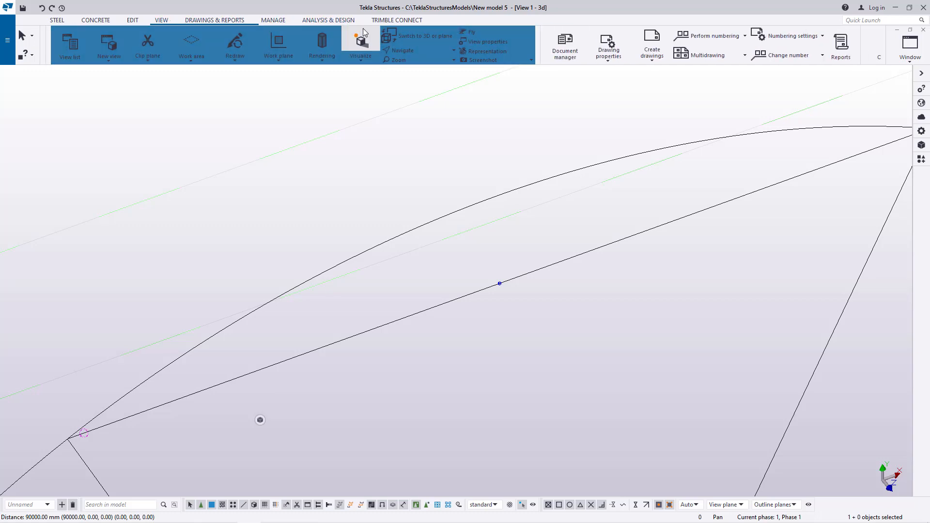
left_click(414, 51)
left_click(417, 66)
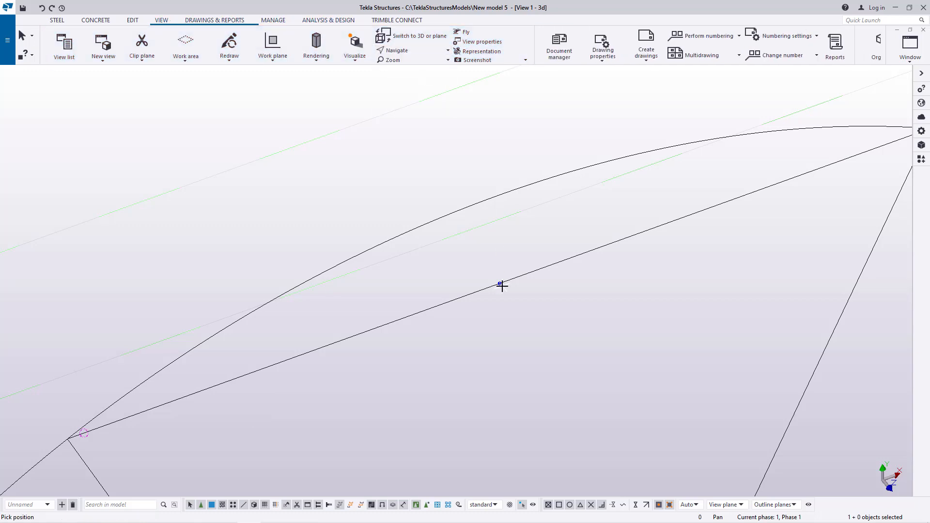
left_click(501, 284)
mouse_move(502, 284)
left_mouse_down()
mouse_move(463, 277)
mouse_move(473, 224)
mouse_move(442, 255)
mouse_move(385, 247)
mouse_move(472, 257)
mouse_move(513, 274)
mouse_move(503, 297)
mouse_move(465, 286)
mouse_move(506, 272)
left_mouse_up()
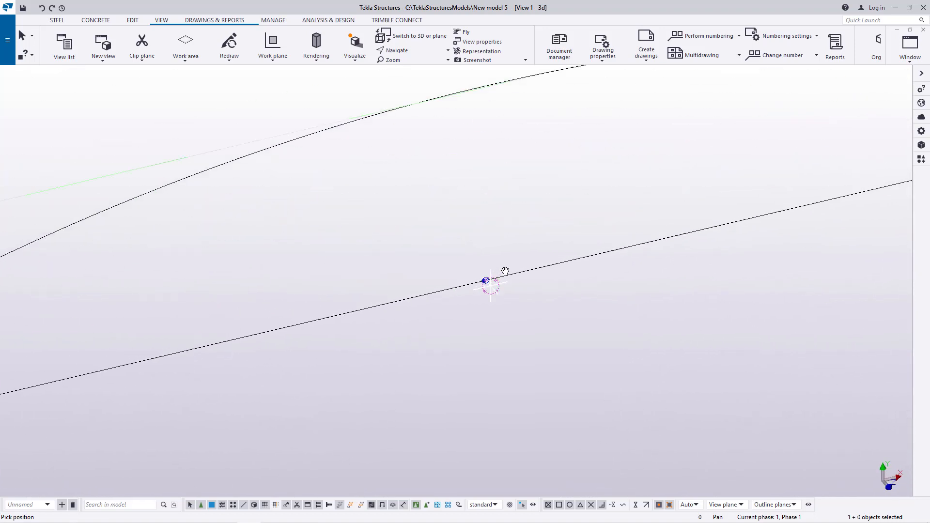
right_click(498, 207)
left_click(520, 214)
Step: Inspect the circle, chord lines and grid again from different zoom levels
scroll(507, 278, "down", 3)
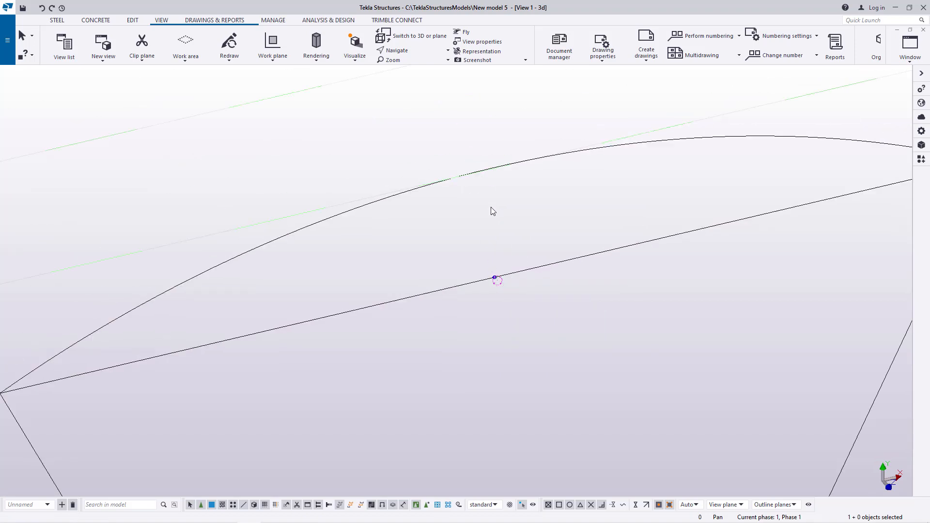
scroll(494, 184, "down", 3)
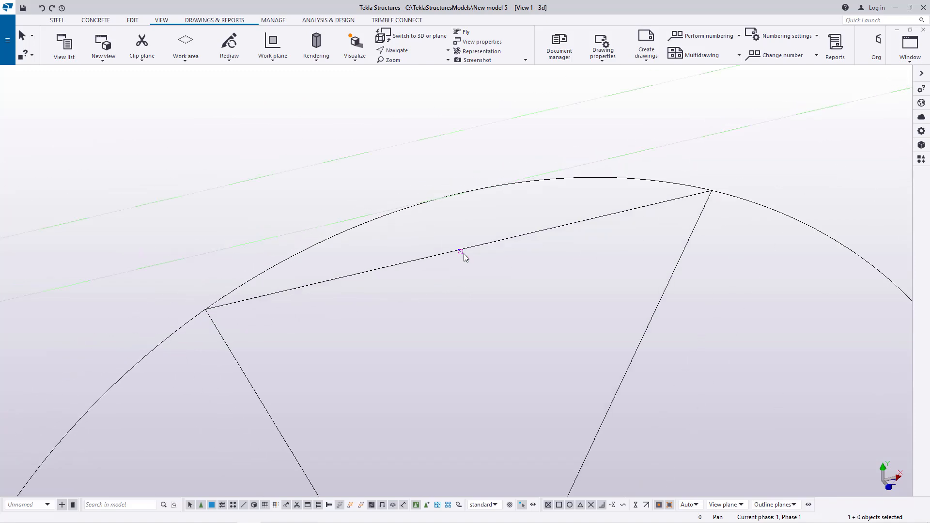
scroll(464, 256, "down", 5)
scroll(328, 425, "up", 5)
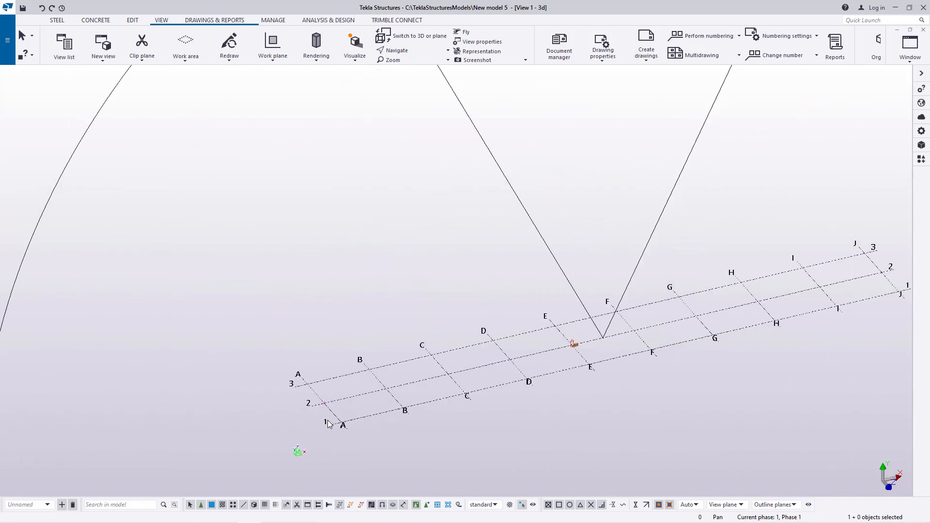
scroll(324, 409, "up", 7)
scroll(292, 396, "down", 10)
scroll(718, 303, "up", 4)
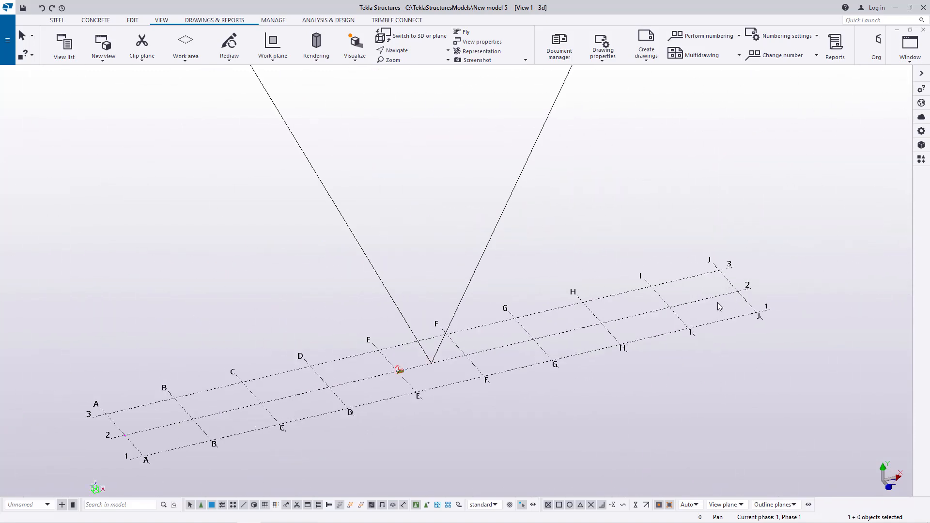
scroll(731, 298, "up", 4)
scroll(482, 383, "down", 8)
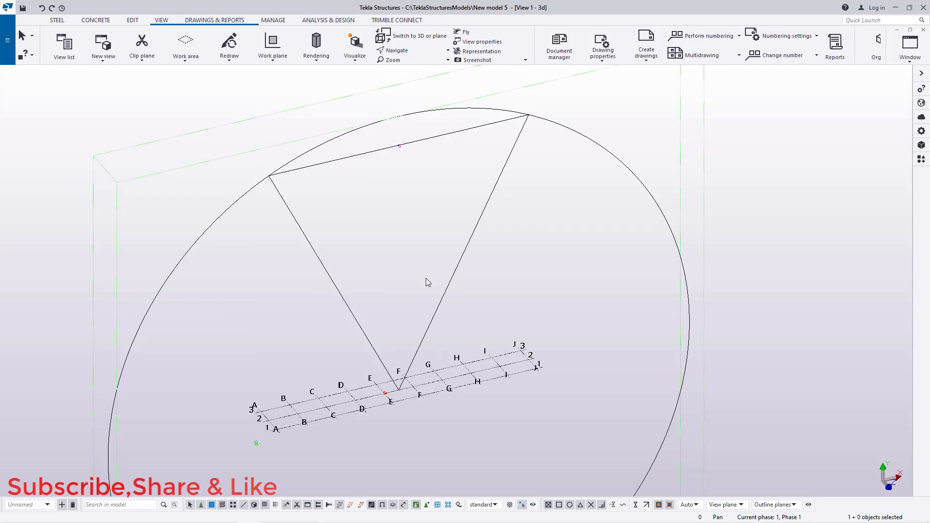
scroll(397, 116, "up", 3)
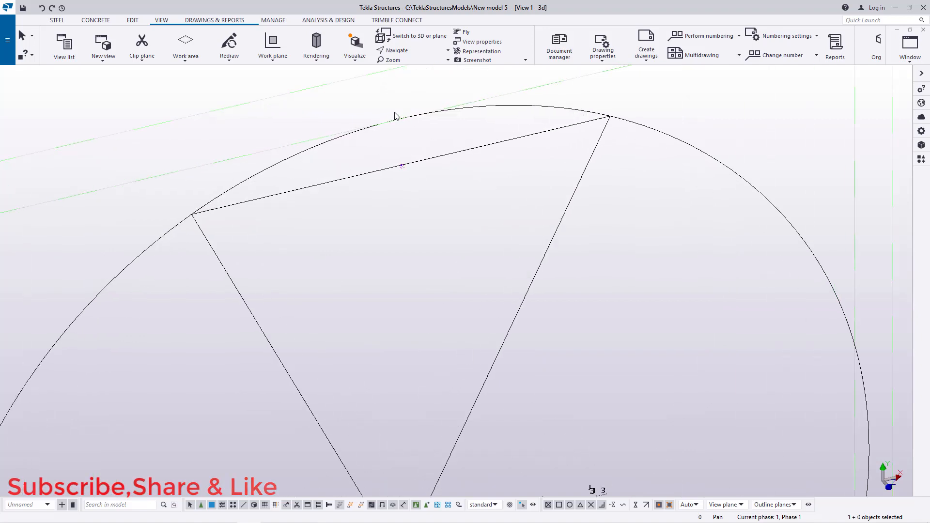
scroll(395, 116, "up", 3)
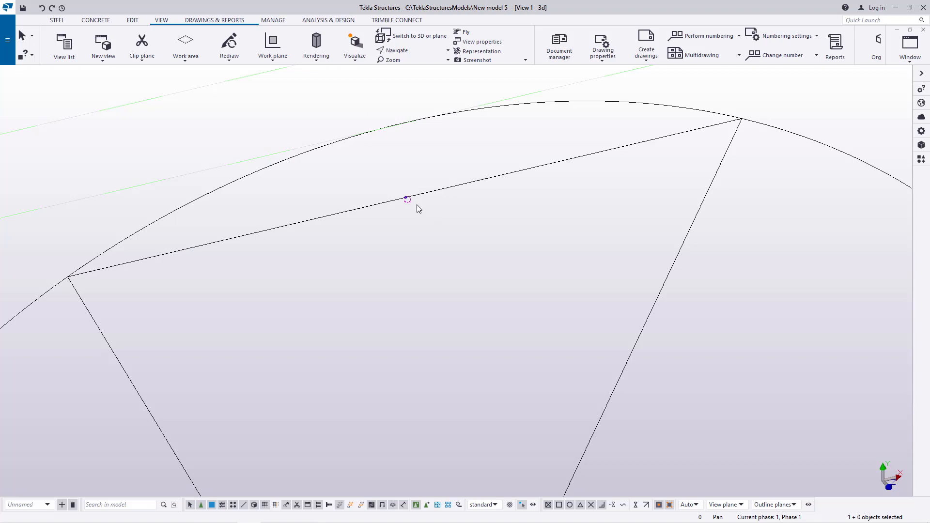
scroll(418, 217, "down", 3)
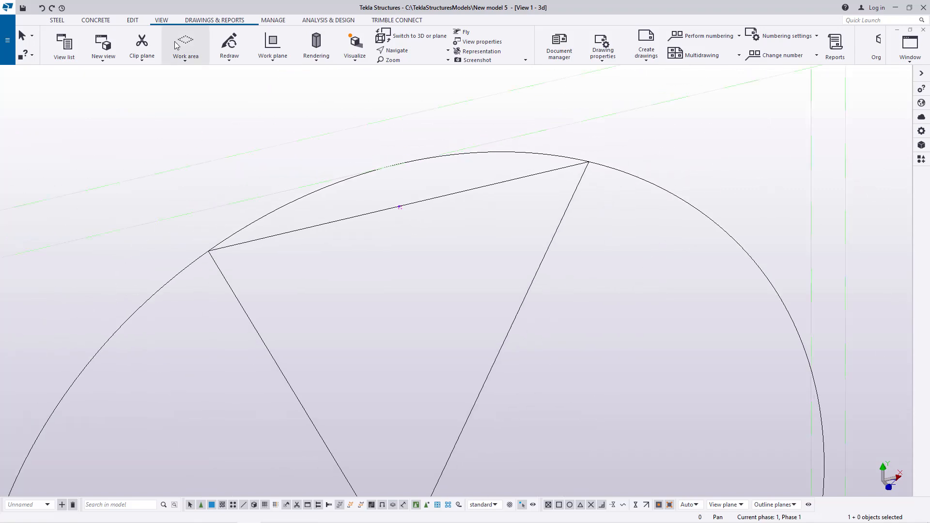
Step: Measure the distance from the V's lower vertex point to the upper-right end of the chord line
left_click(133, 20)
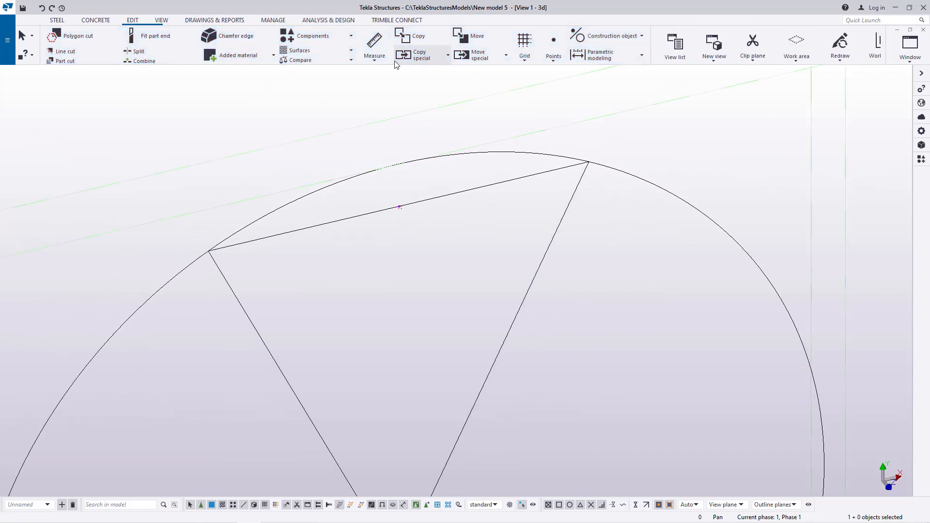
left_click(374, 53)
left_click(412, 75)
scroll(440, 223, "down", 2)
scroll(446, 446, "up", 2)
scroll(402, 454, "up", 4)
scroll(401, 457, "down", 5)
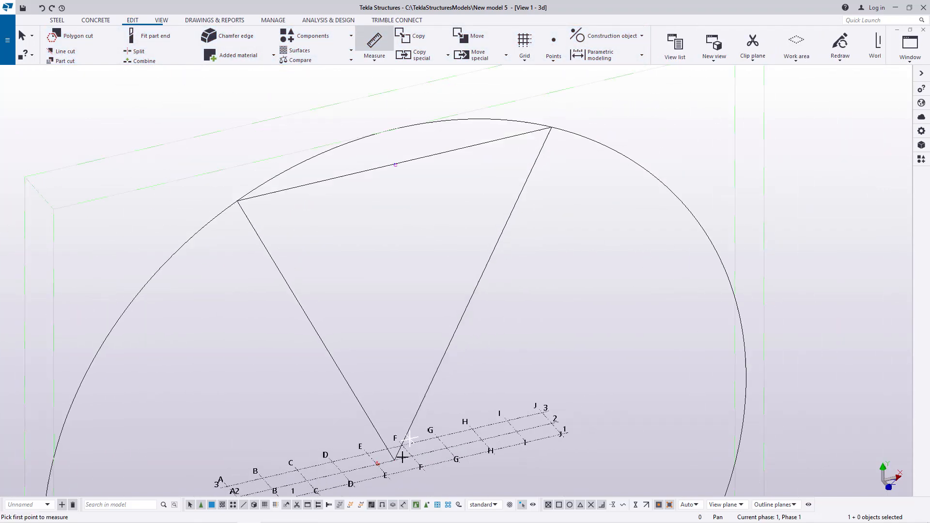
scroll(396, 461, "up", 10)
scroll(392, 454, "up", 10)
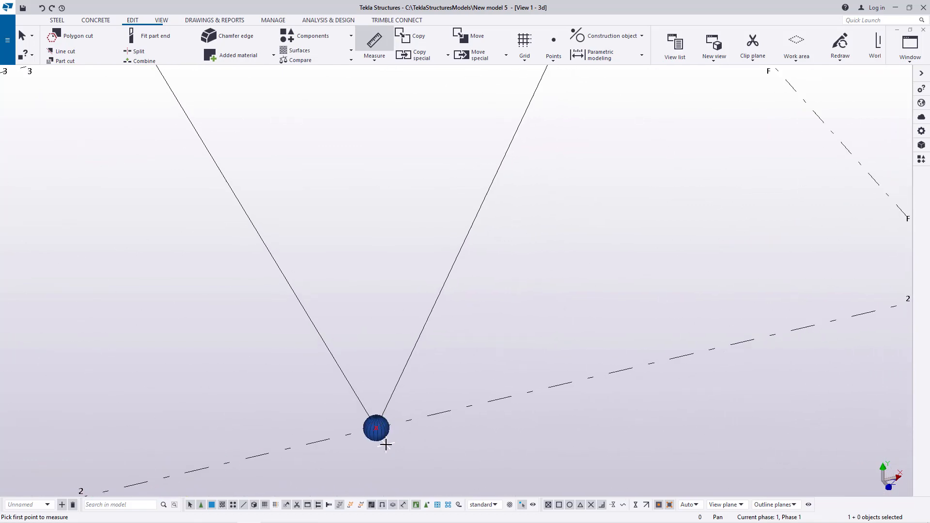
scroll(369, 419, "up", 2)
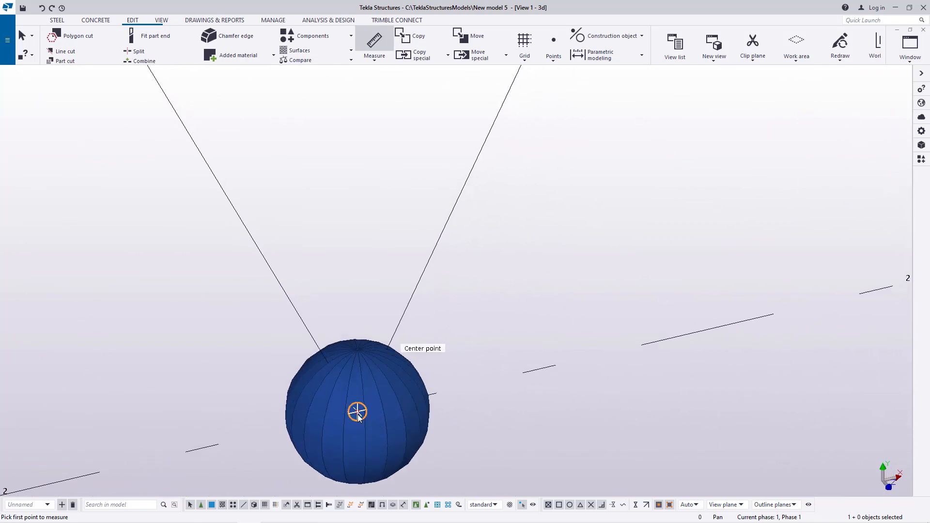
left_click(357, 413)
scroll(354, 436, "down", 10)
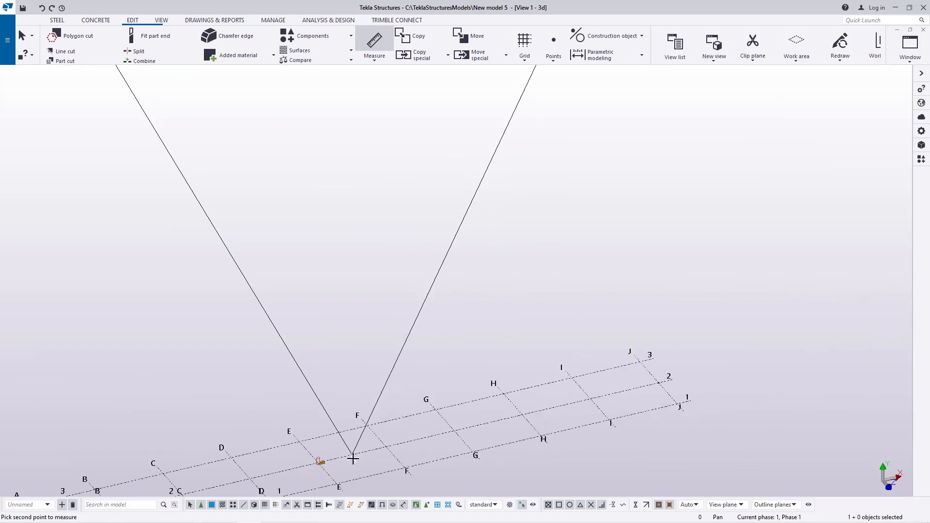
scroll(353, 458, "down", 5)
scroll(441, 187, "up", 8)
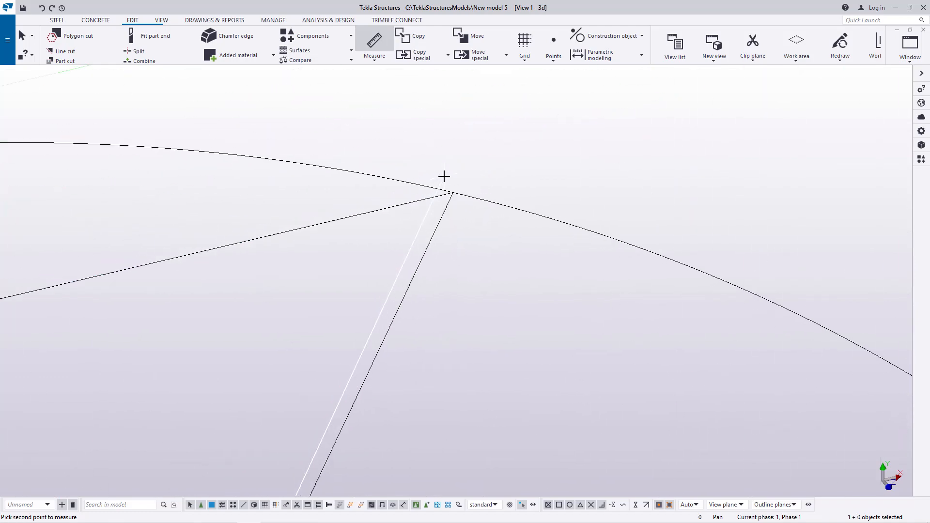
scroll(444, 176, "up", 6)
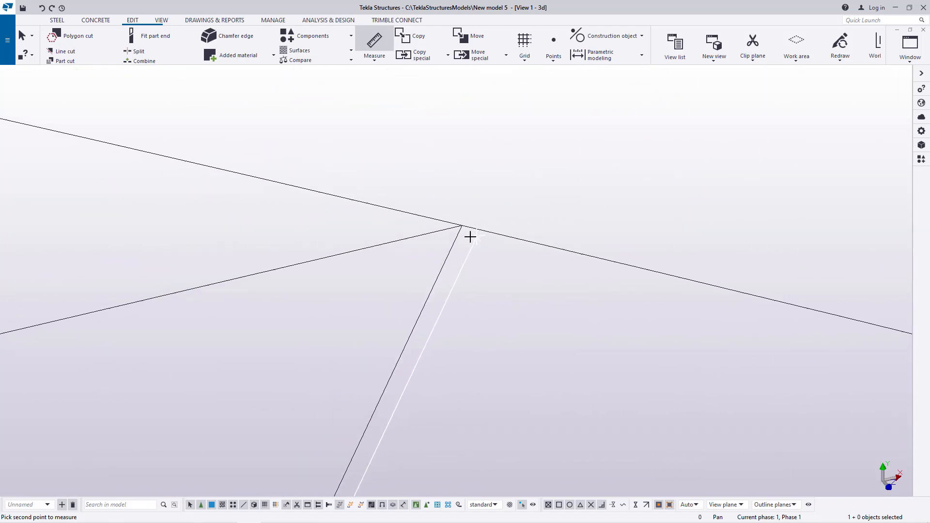
scroll(467, 232, "up", 3)
left_click(453, 213)
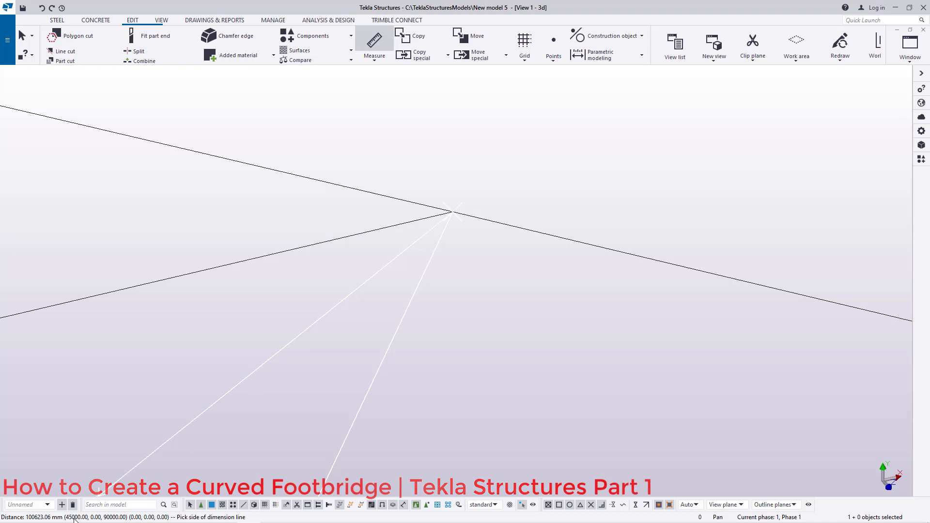
right_click(482, 280)
left_click(528, 285)
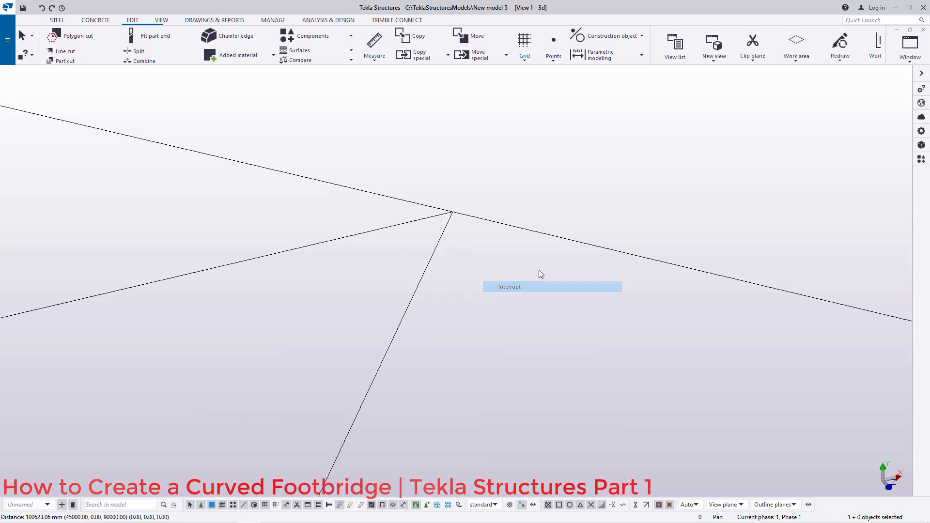
Step: Measure the length of the upper chord line between its two end points on the circle
middle_click_drag(532, 209, 645, 191)
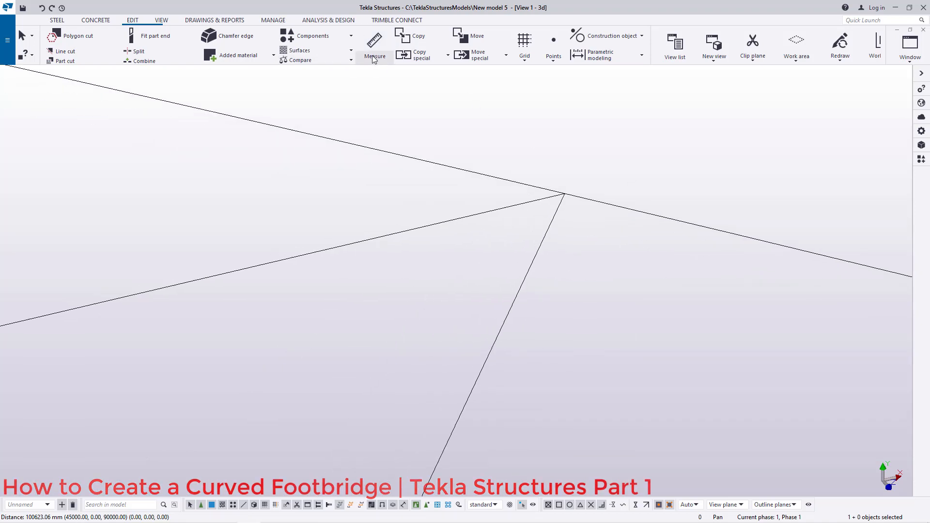
left_click(376, 59)
left_click(393, 75)
middle_click_drag(569, 197, 601, 186)
left_click(552, 188)
scroll(681, 174, "down", 8)
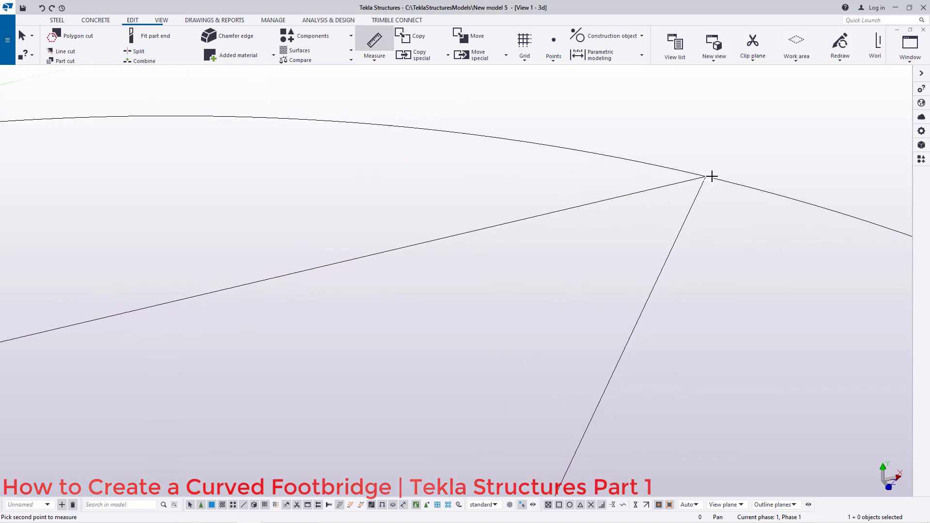
scroll(719, 174, "down", 1)
scroll(222, 287, "up", 12)
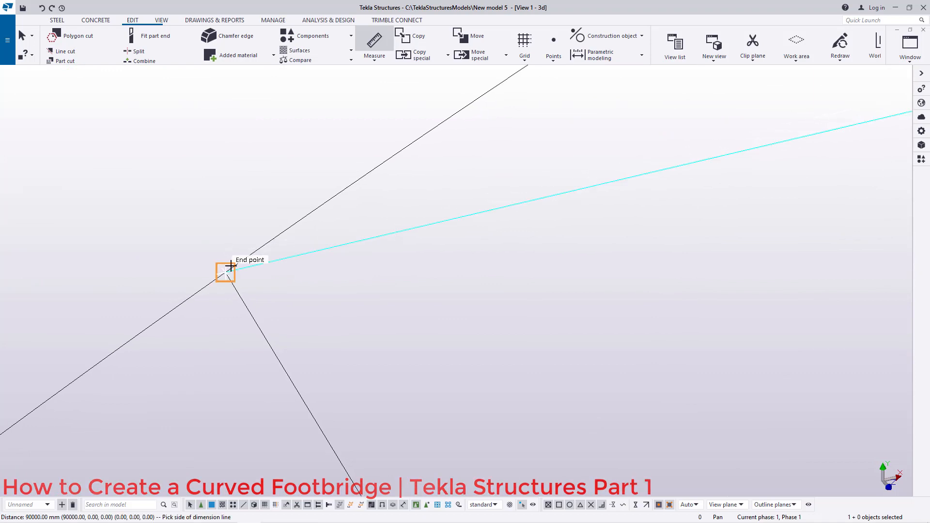
right_click(235, 208)
left_click(247, 211)
Step: Inspect the circle, chord and grid by zooming out and back in on the chord
scroll(282, 218, "down", 10)
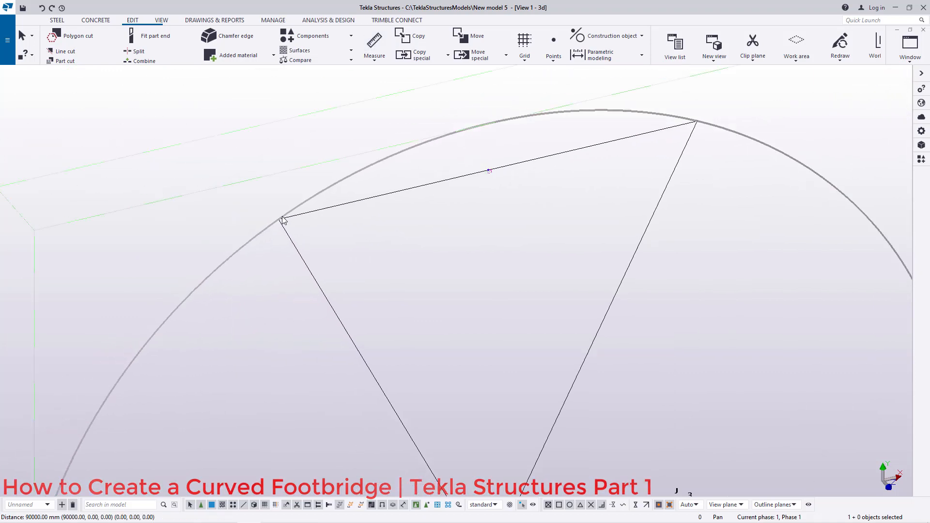
scroll(283, 220, "down", 3)
scroll(408, 170, "up", 5)
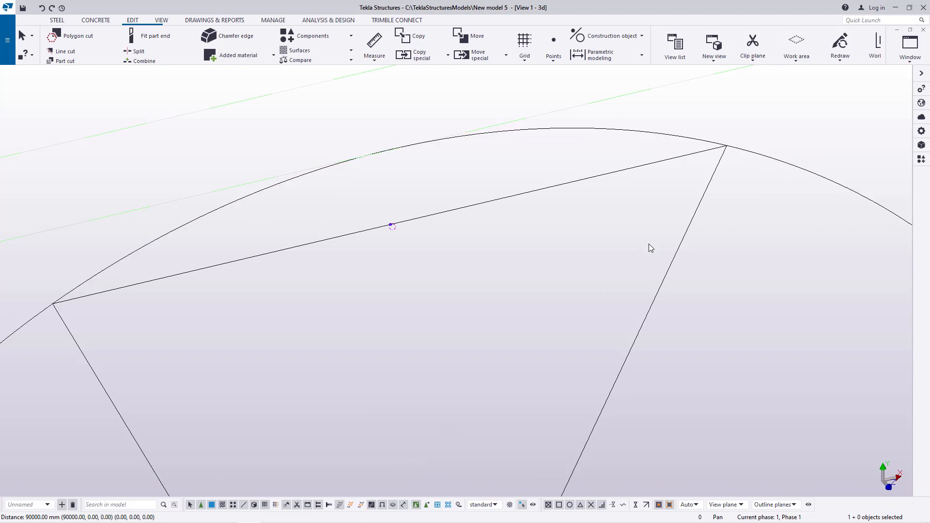
scroll(435, 155, "down", 3)
scroll(604, 193, "down", 1)
scroll(600, 171, "down", 2)
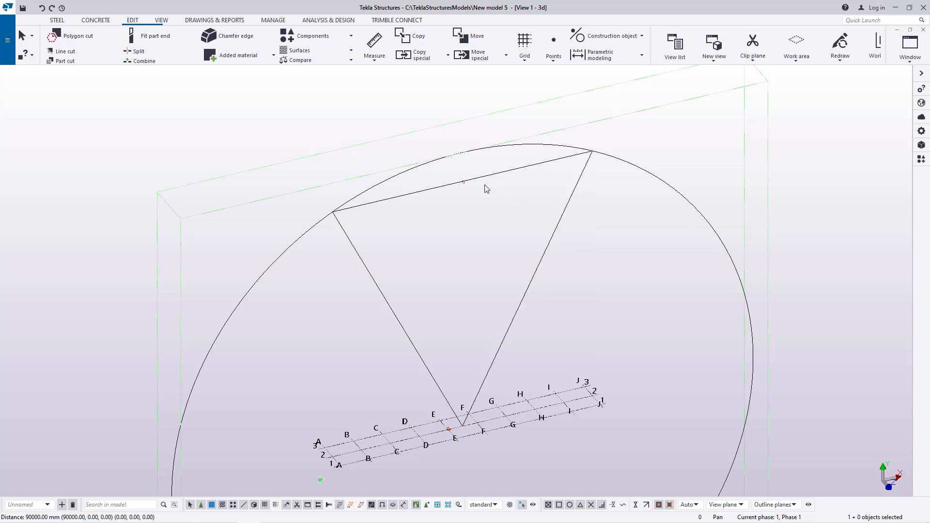
scroll(467, 179, "up", 4)
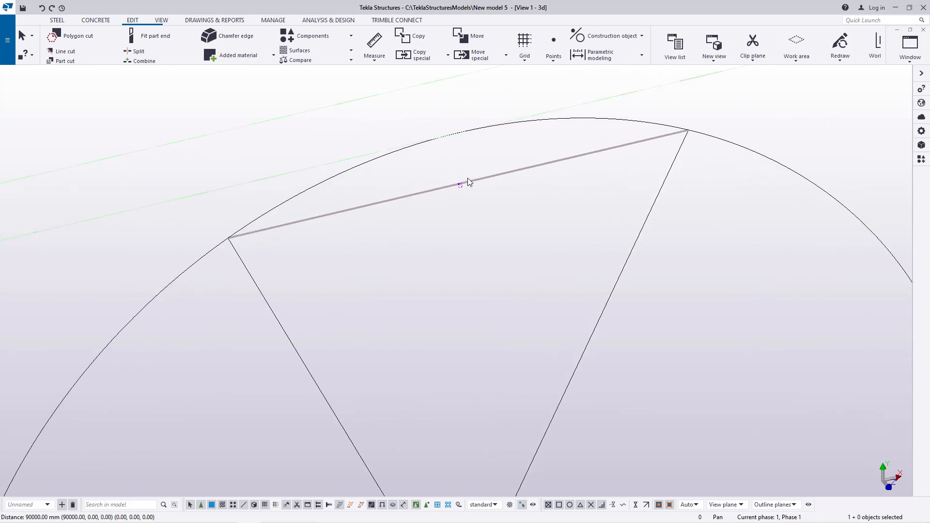
Step: Switch to the browser and clear the online calculator
mouse_move(312, 521)
left_click(226, 514)
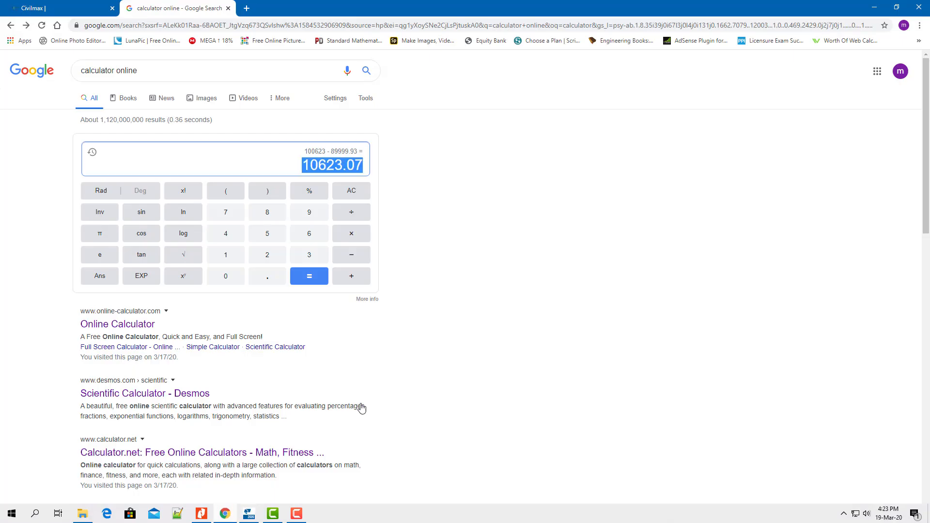
left_click(351, 191)
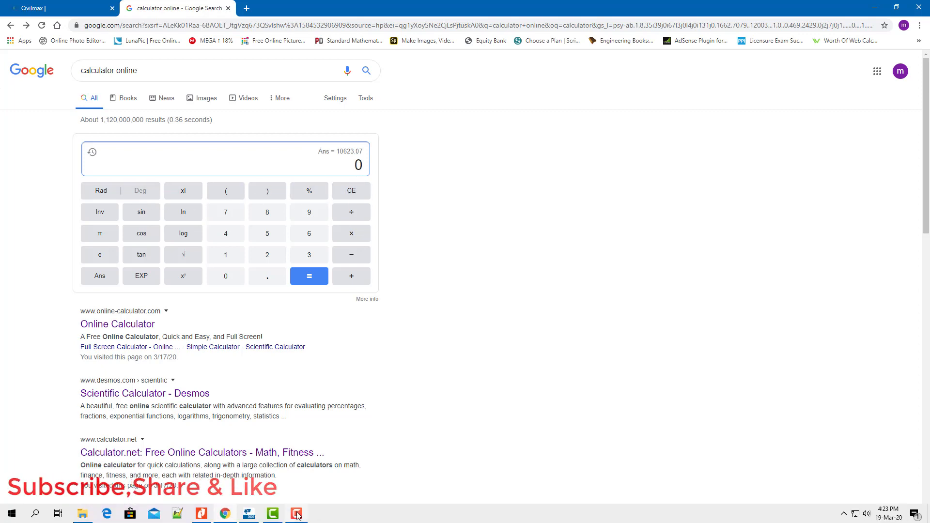
left_click(297, 515)
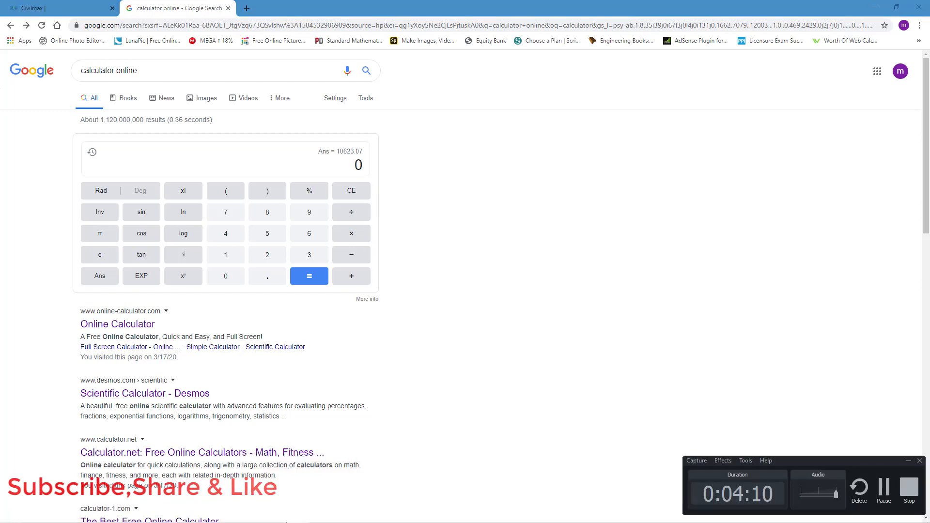
left_click(273, 514)
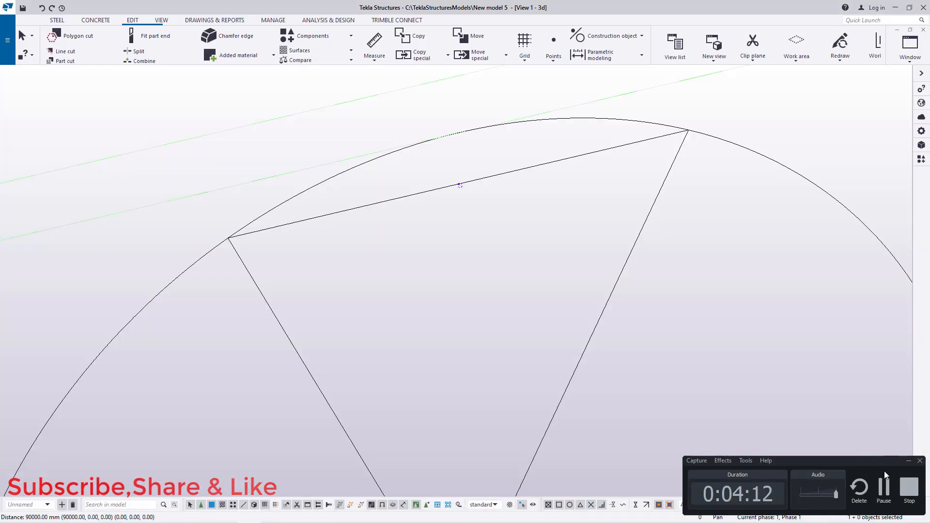
left_click(906, 460)
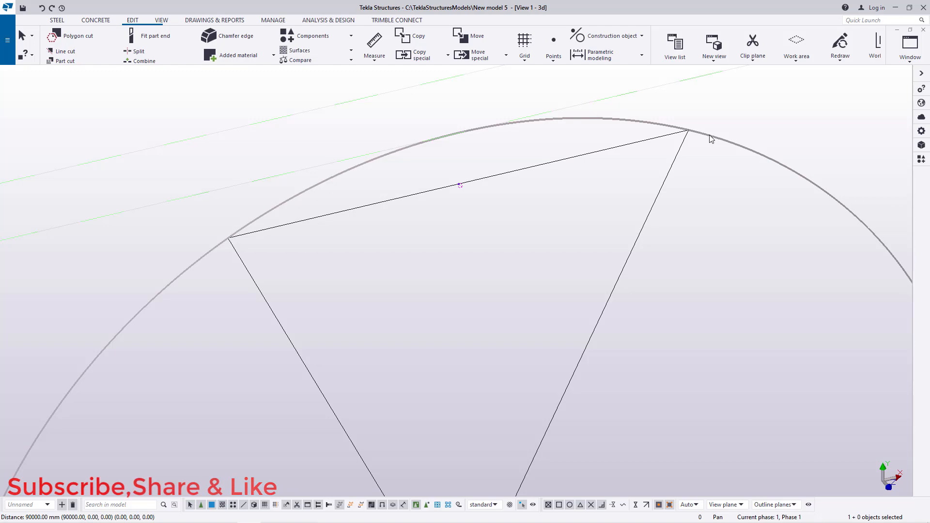
mouse_move(196, 518)
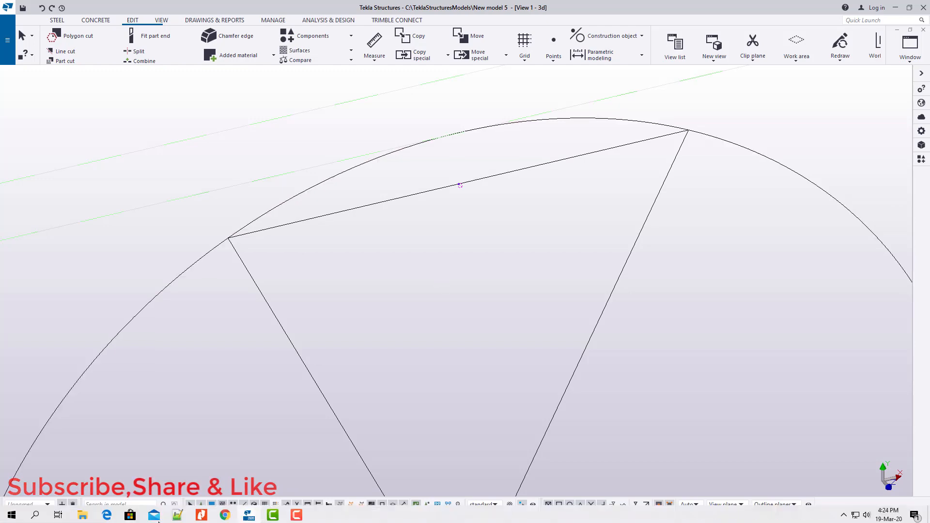
Step: Compute 4 × 100623² in the online calculator
left_click(225, 515)
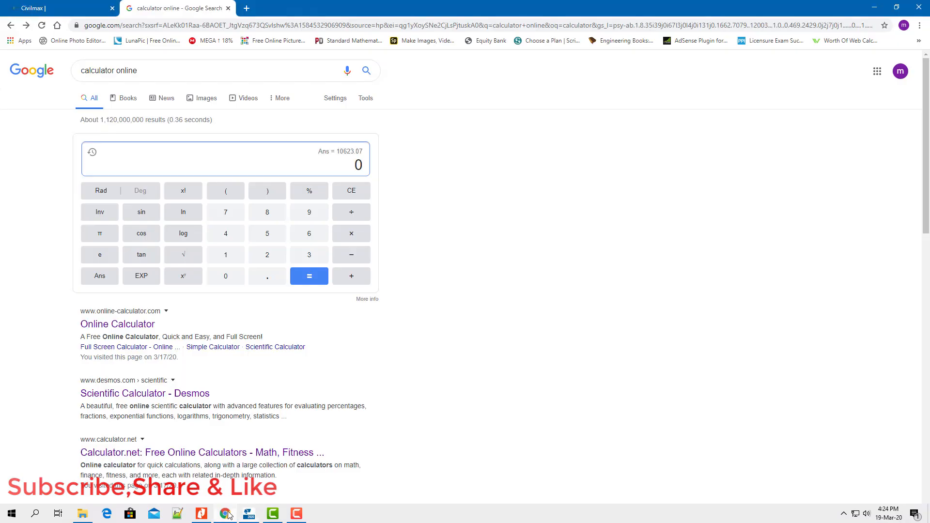
left_click(223, 238)
left_click(351, 236)
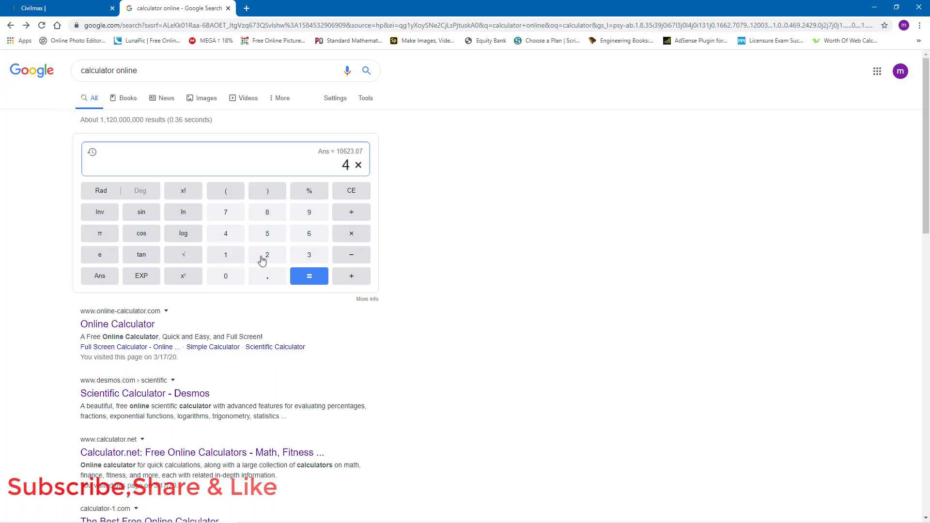
left_click(227, 258)
left_click(229, 279)
left_click(229, 278)
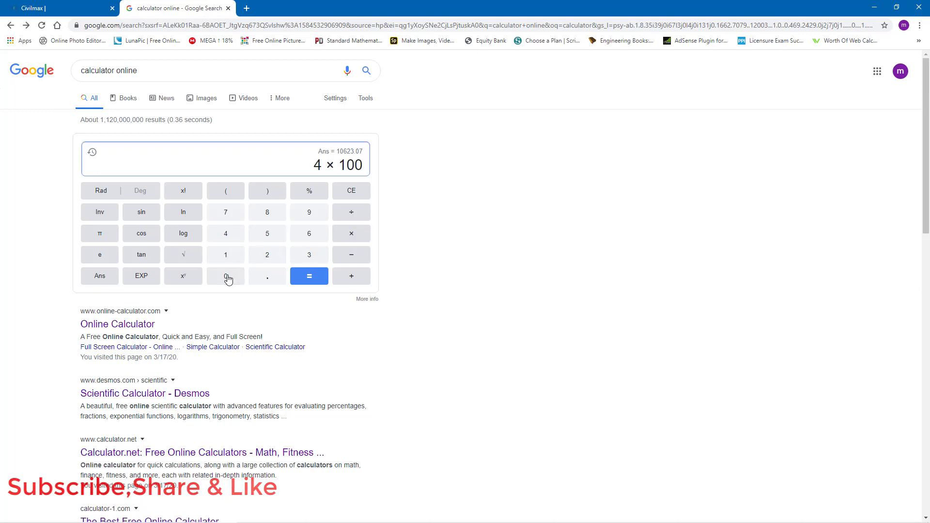
left_click(305, 238)
left_click(282, 256)
left_click(305, 254)
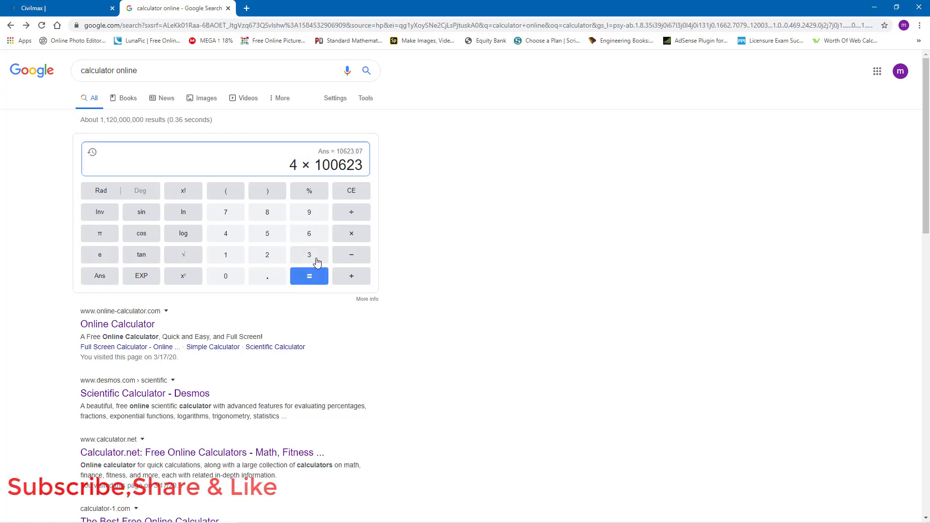
left_click(194, 276)
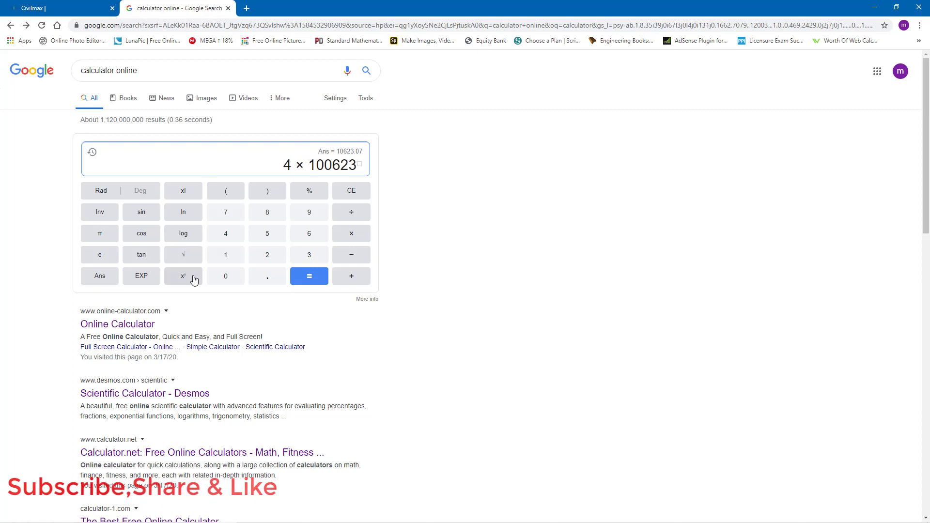
left_click(269, 256)
left_click(309, 279)
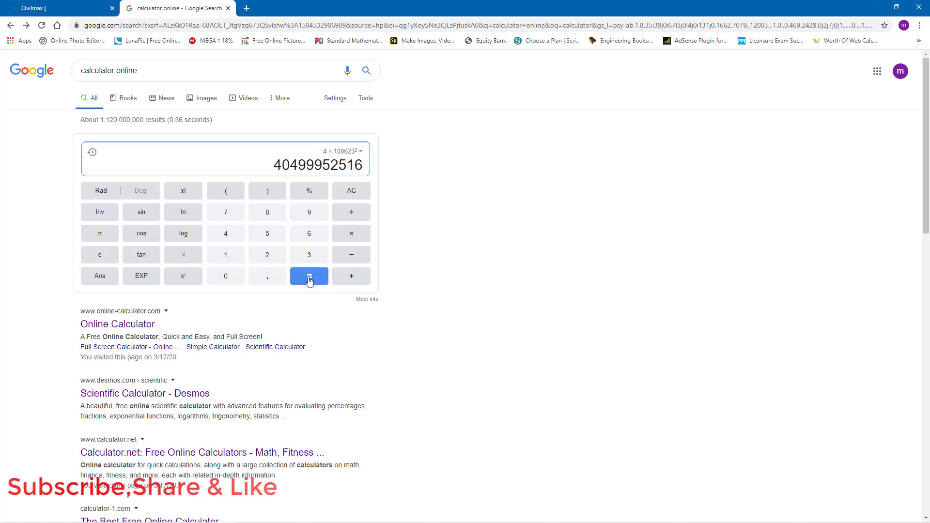
Step: Subtract 90000² from the previous result in the calculator
left_click(352, 255)
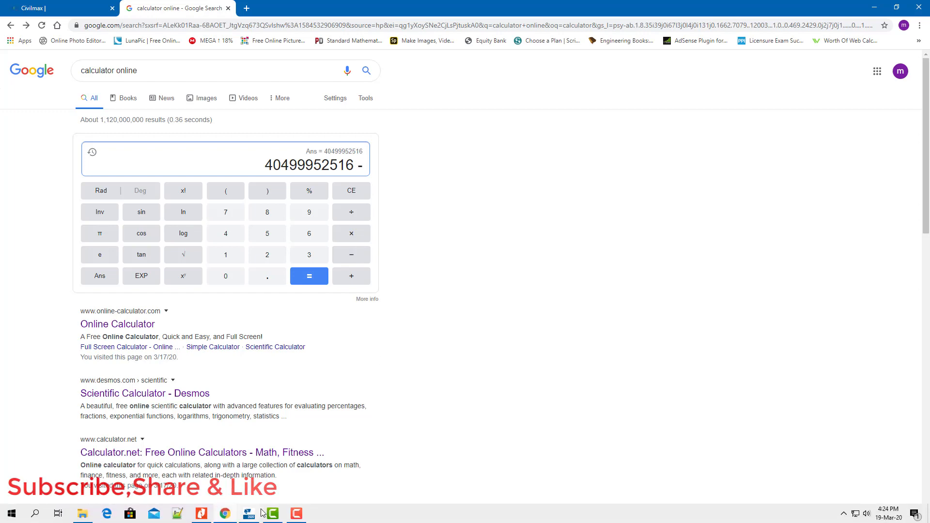
left_click(249, 513)
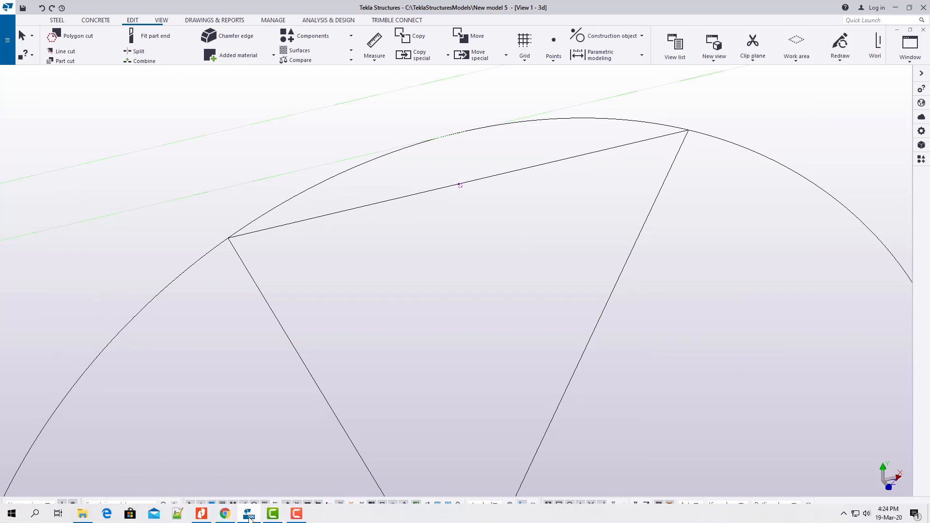
left_click(224, 513)
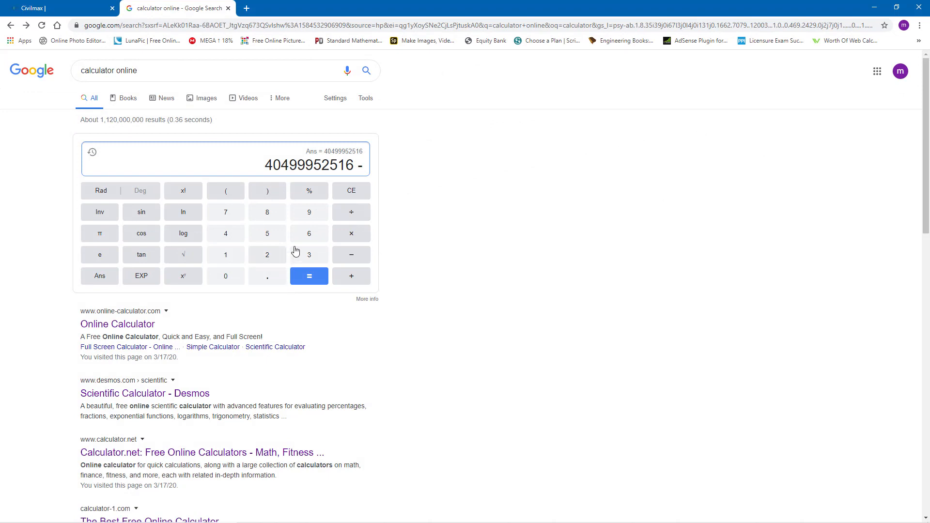
left_click(308, 215)
left_click(226, 276)
left_click(227, 276)
left_click(226, 277)
left_click(226, 277)
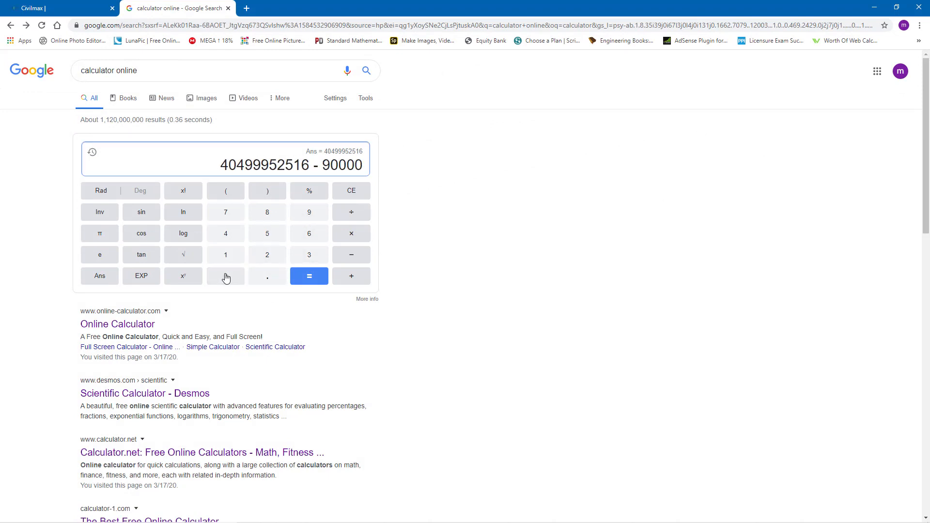
left_click(193, 277)
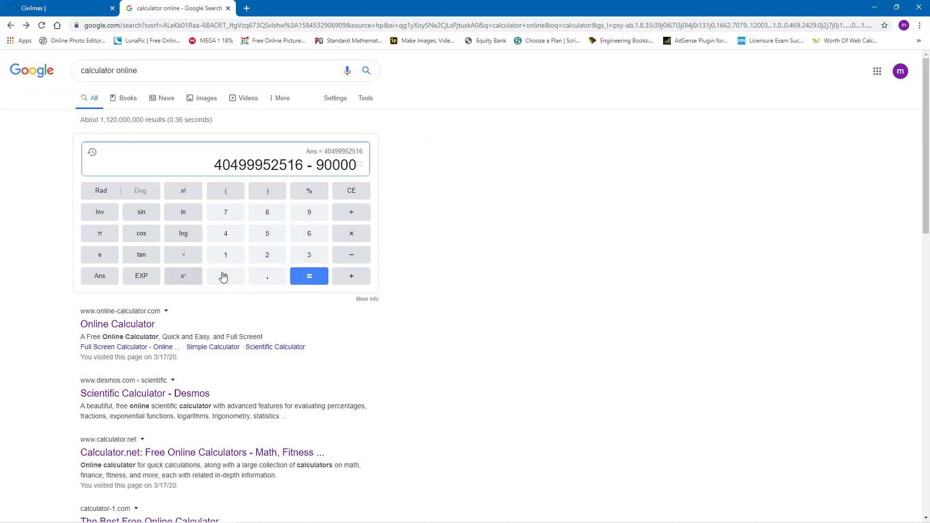
left_click(270, 262)
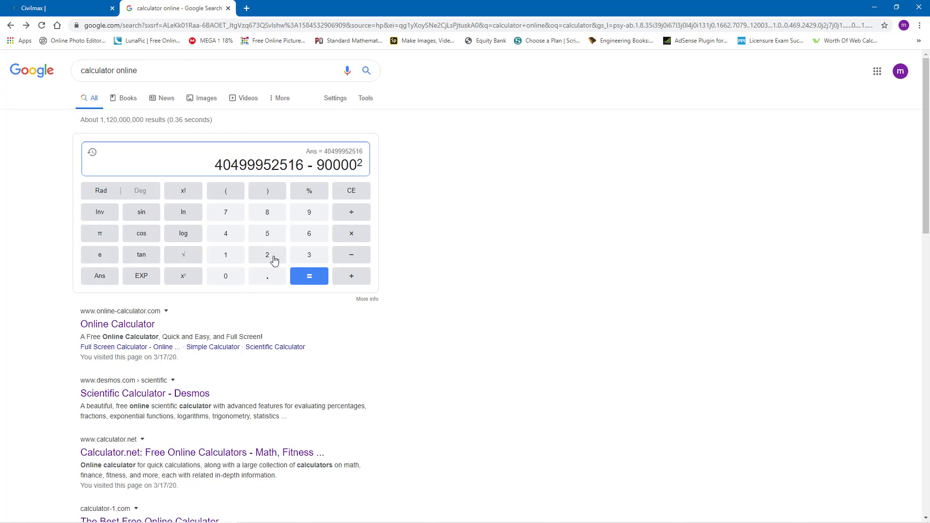
left_click(319, 280)
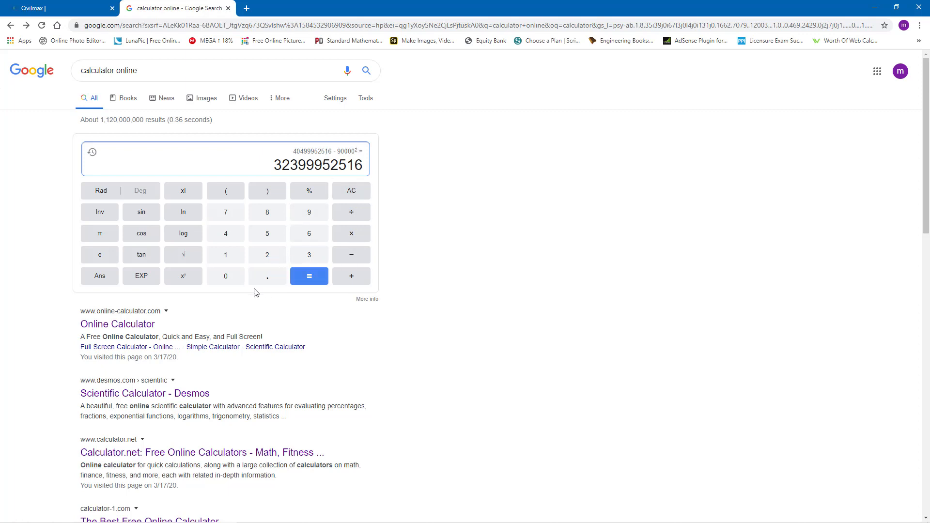
left_click(183, 256)
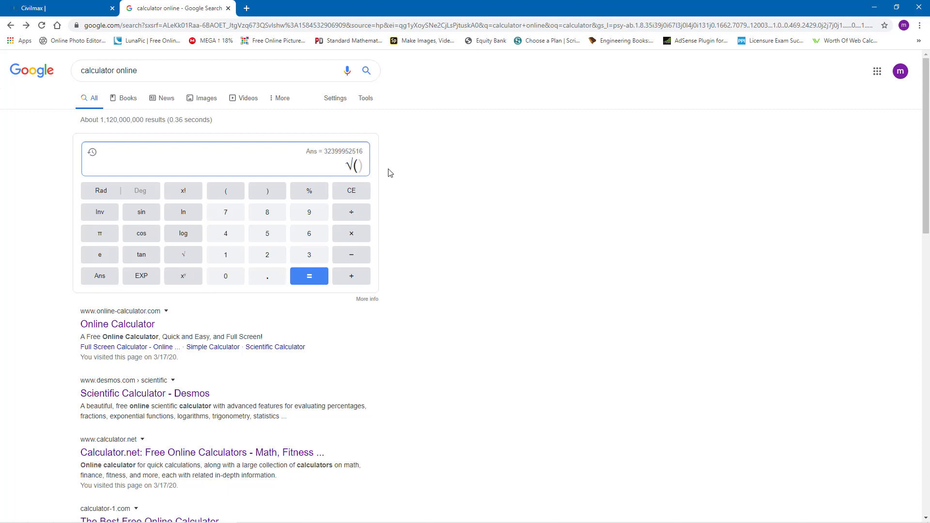
type("323999")
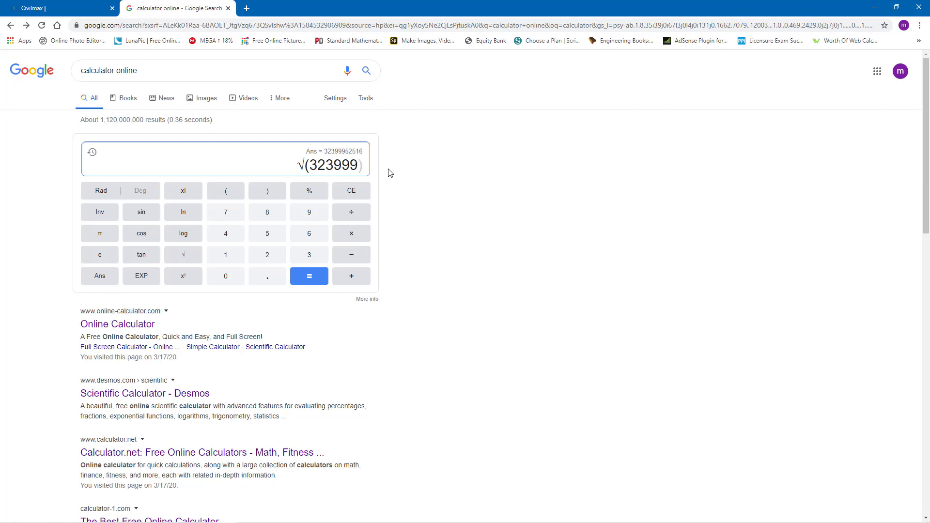
type("52")
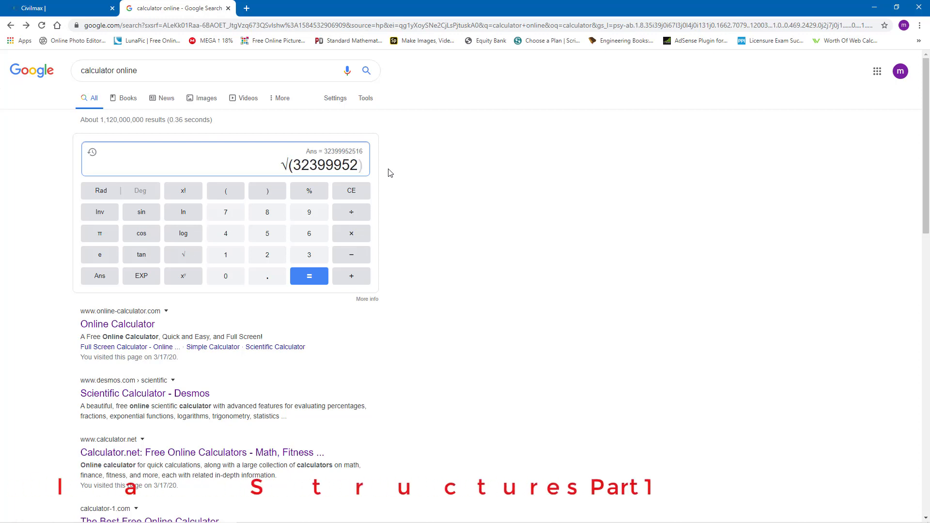
type("5")
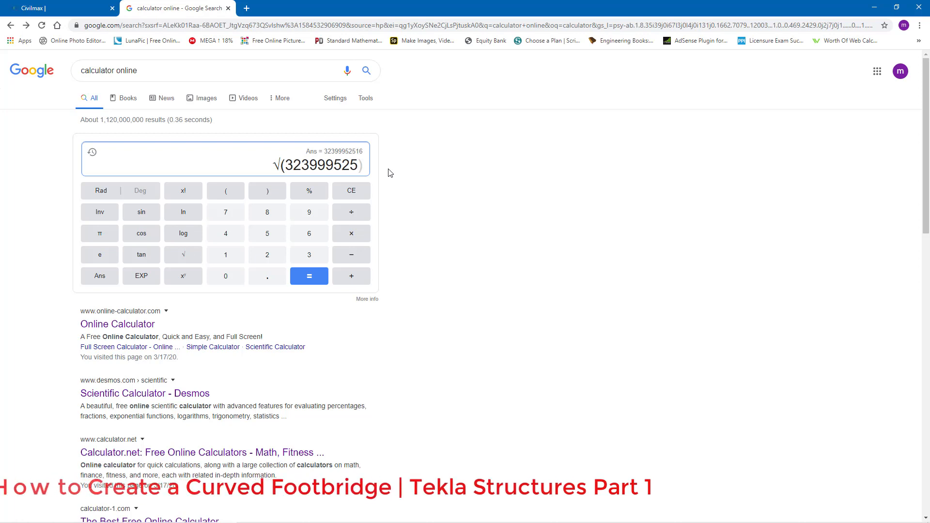
type("16")
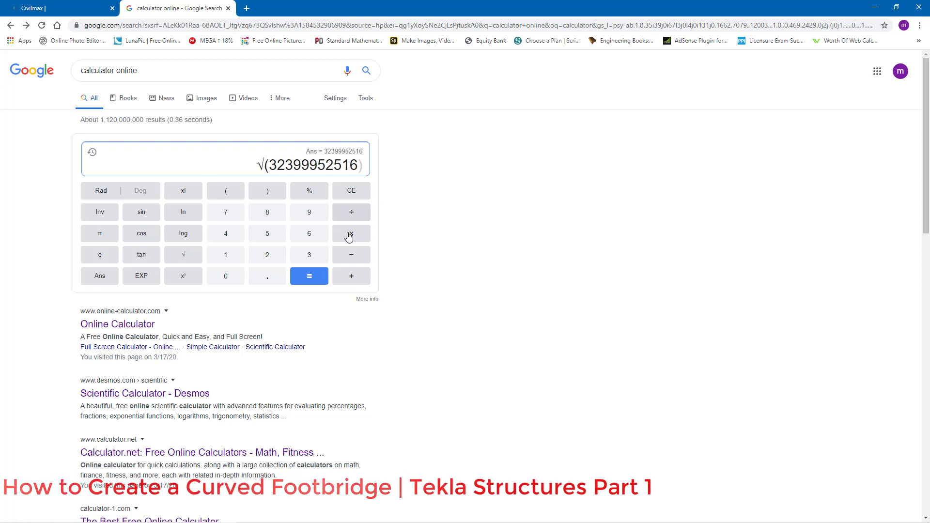
left_click(310, 275)
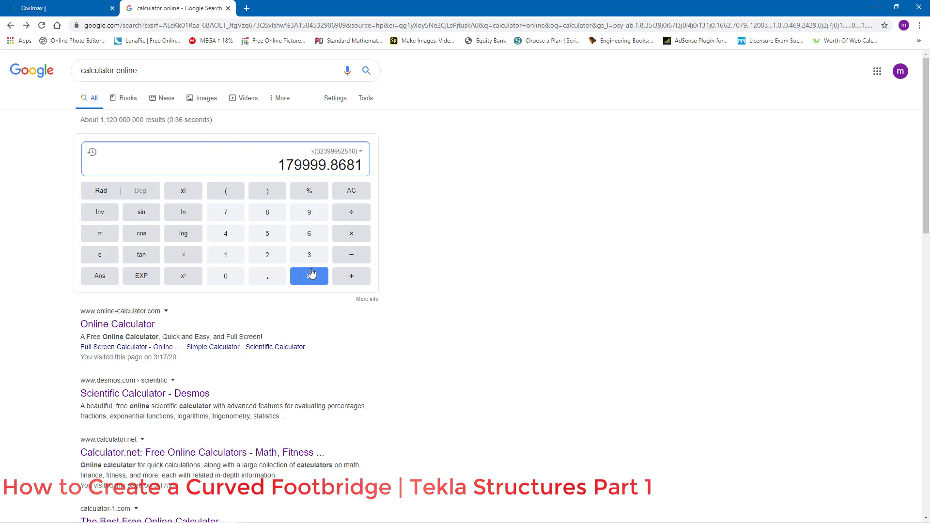
Step: Divide the square-root result by 2 in the calculator
left_click(350, 213)
left_click(270, 256)
left_click(313, 274)
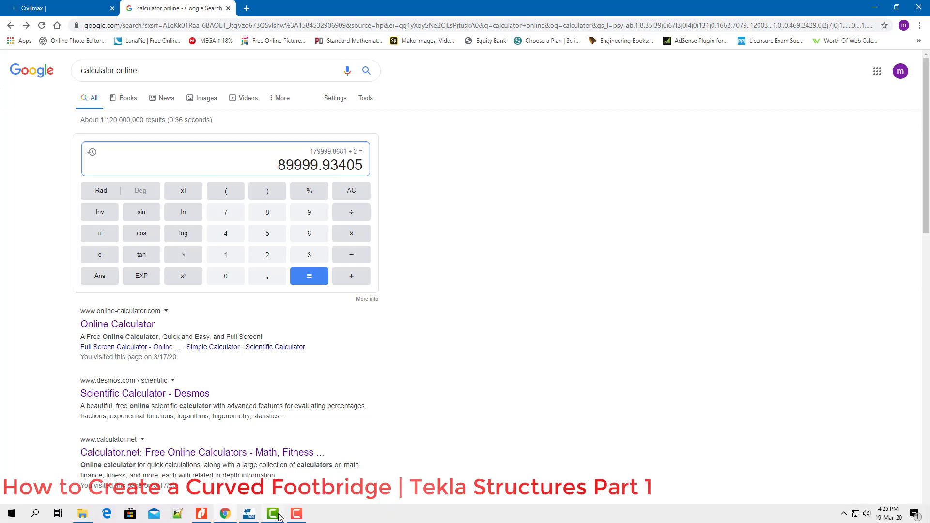
Step: Switch to the Tekla model to view the arc and chord, then return to the calculator
left_click(298, 517)
scroll(625, 310, "down", 2)
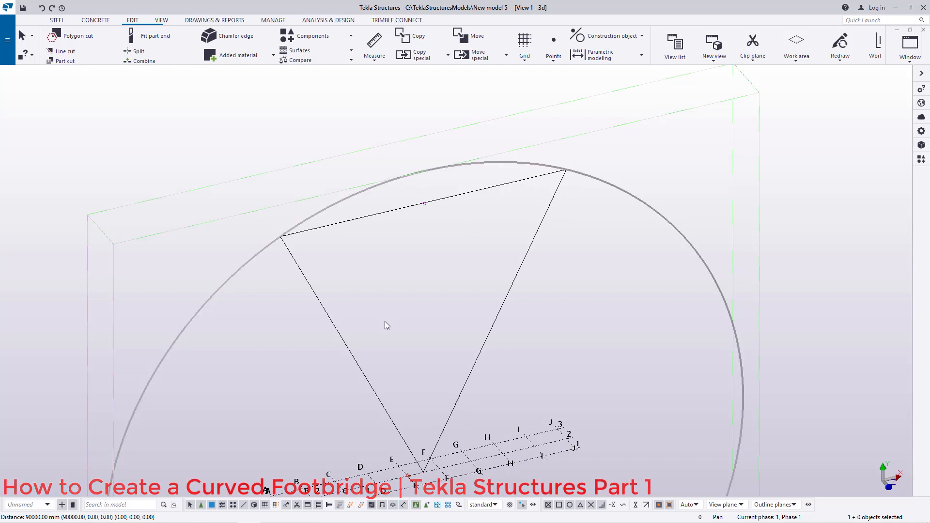
mouse_move(268, 518)
left_click(226, 515)
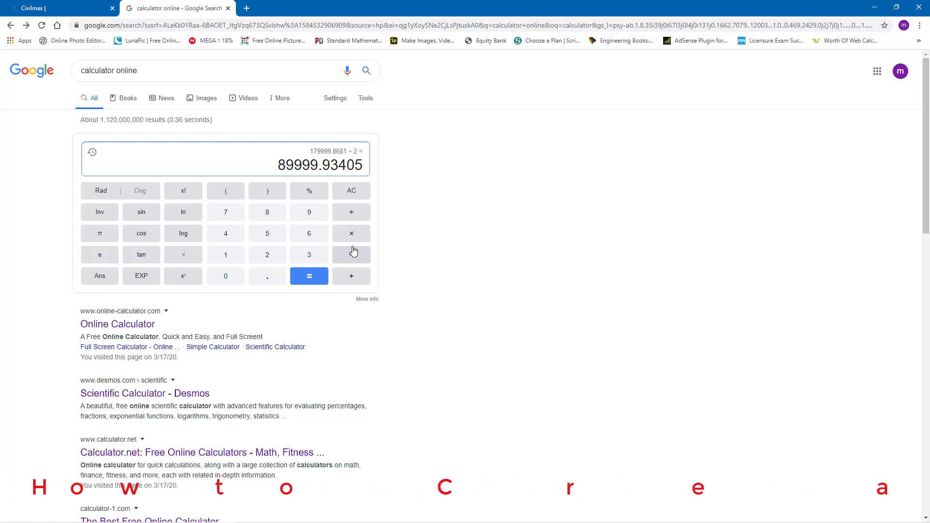
Step: Compute 100623 − 89999.93 in the online calculator
left_click(225, 256)
triple_click(226, 277)
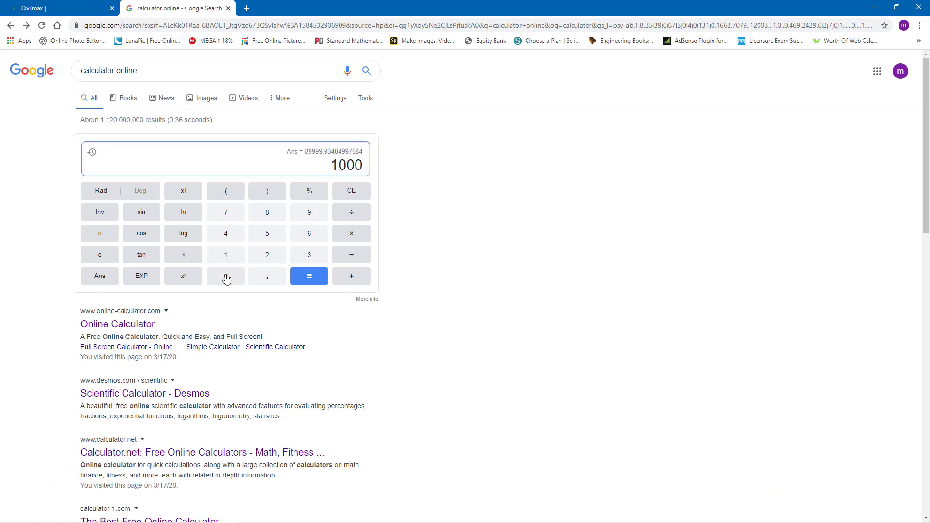
left_click(352, 193)
left_click(310, 236)
left_click(267, 255)
left_click(310, 255)
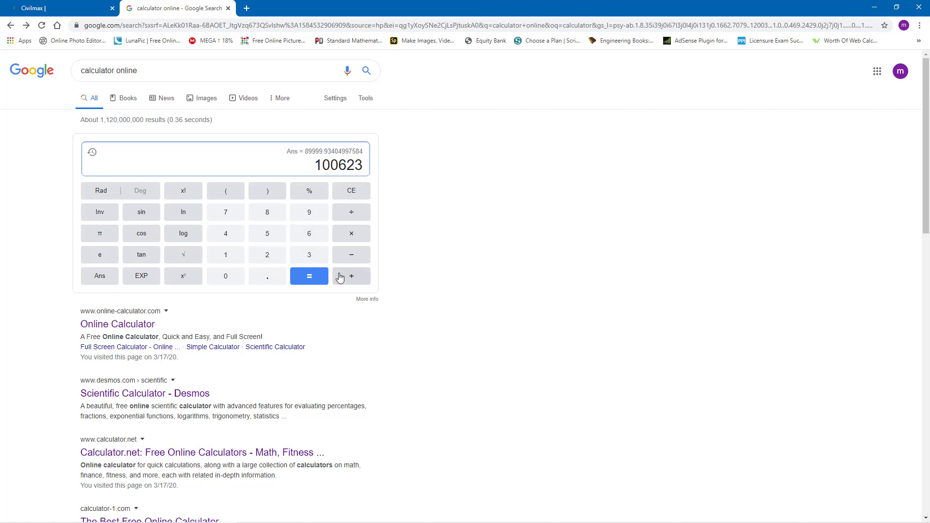
left_click(357, 257)
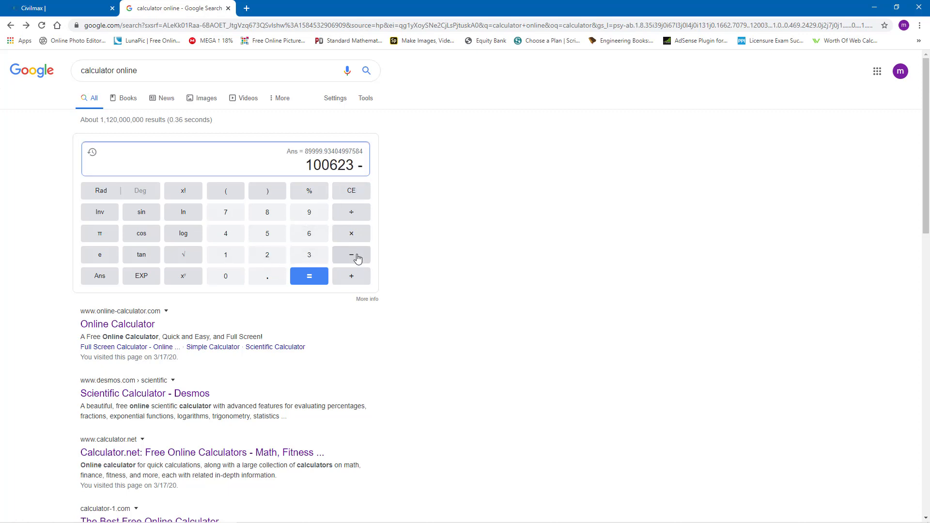
left_click(269, 214)
left_click(308, 214)
left_click(307, 214)
left_click(308, 213)
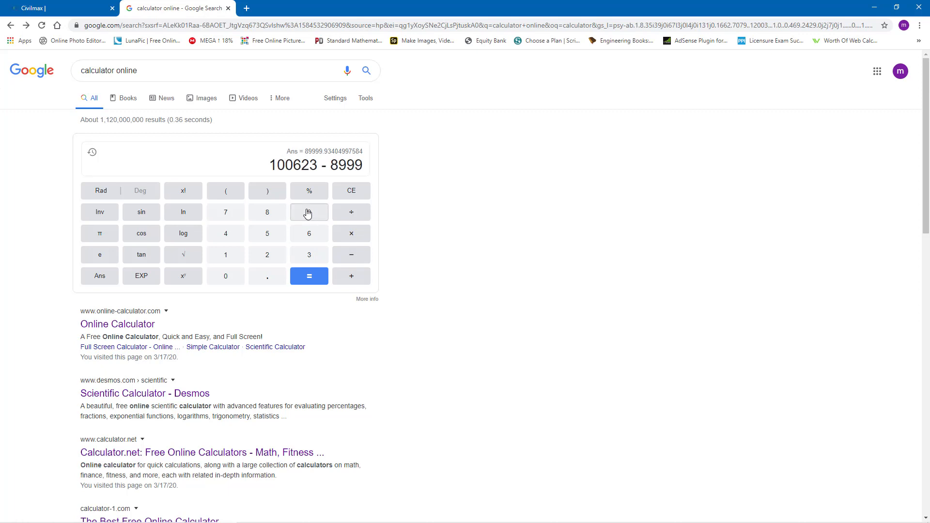
left_click(308, 214)
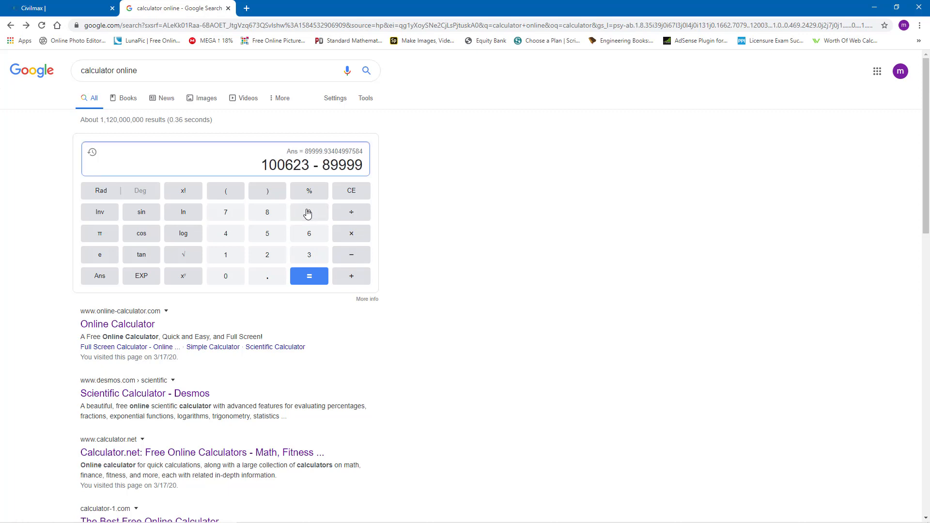
left_click(277, 275)
left_click(309, 213)
left_click(311, 258)
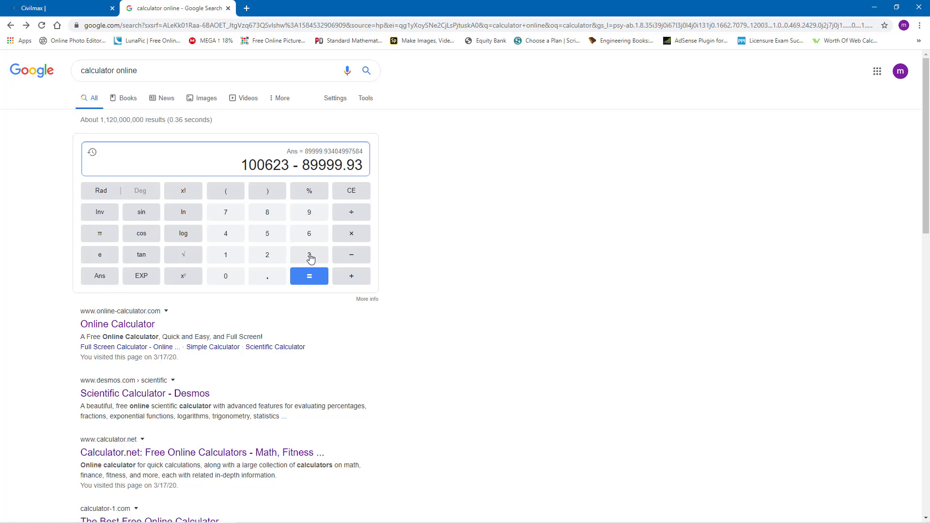
left_click(310, 279)
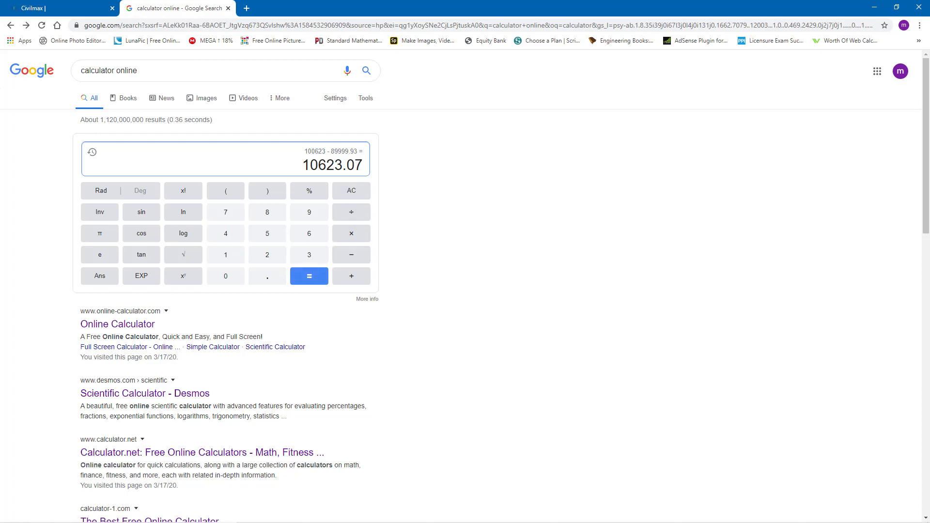
Step: In Tekla, copy the point at the chord's midpoint with Copy special Linear, setting dZ to 10623
left_click(249, 516)
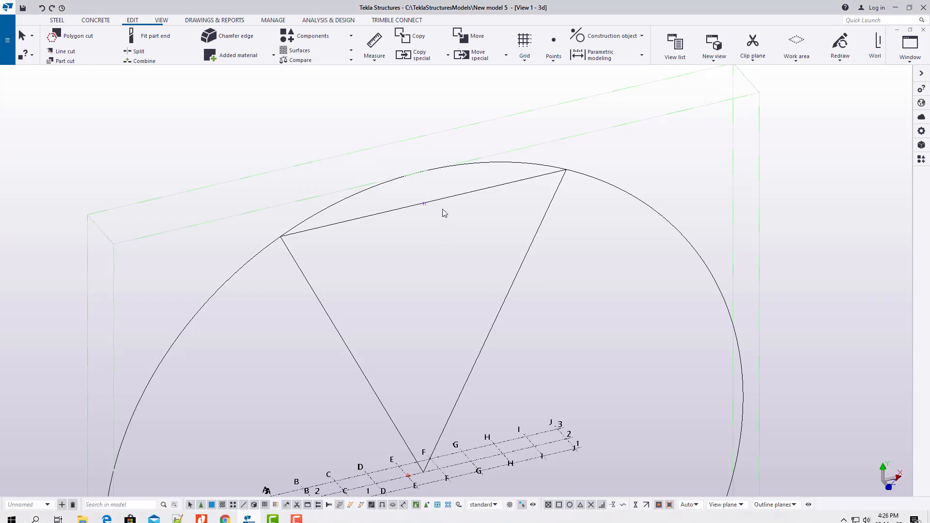
scroll(424, 198, "up", 4)
scroll(427, 200, "up", 3)
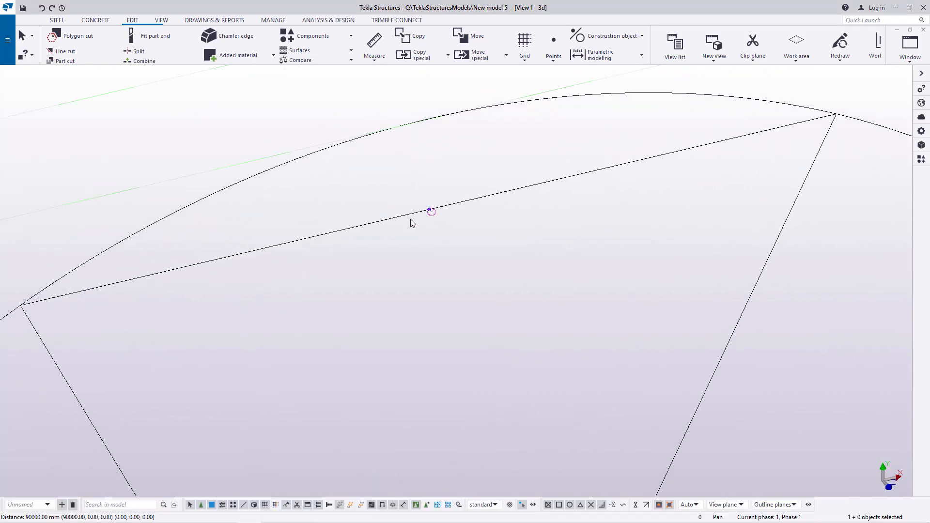
scroll(434, 210, "down", 2)
scroll(405, 225, "up", 2)
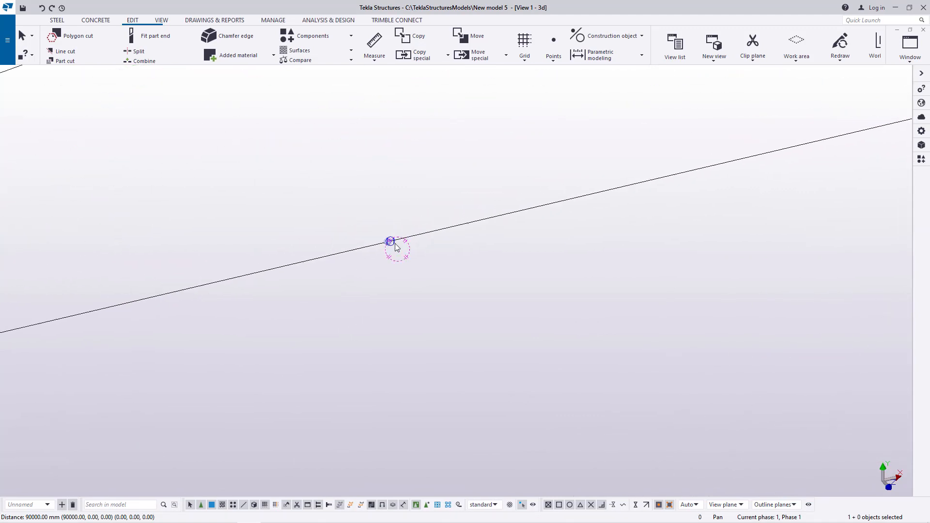
left_click(390, 242)
right_click(405, 189)
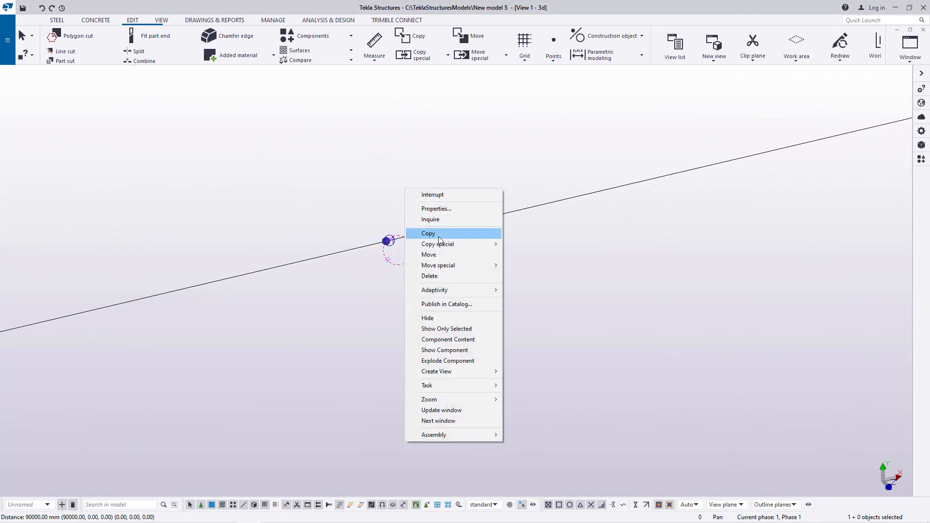
mouse_move(441, 244)
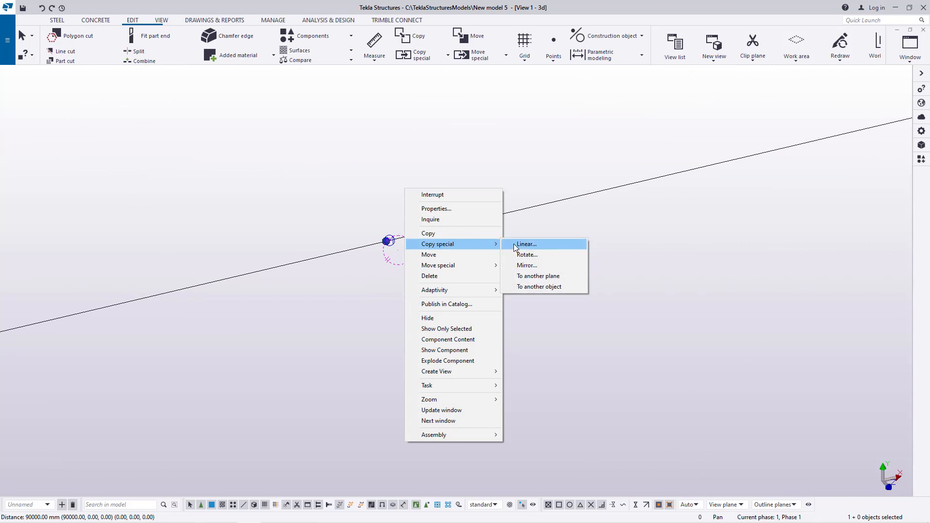
left_click(519, 244)
double_click(104, 160)
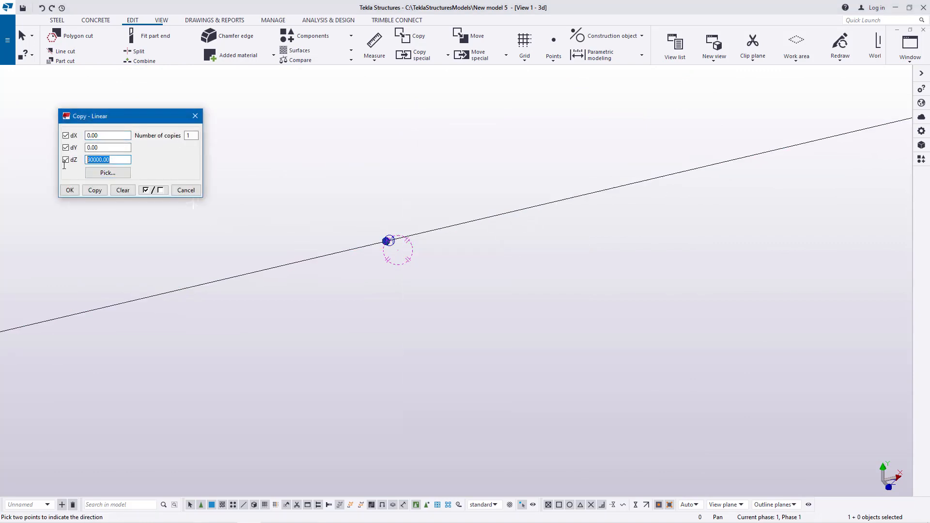
type("10")
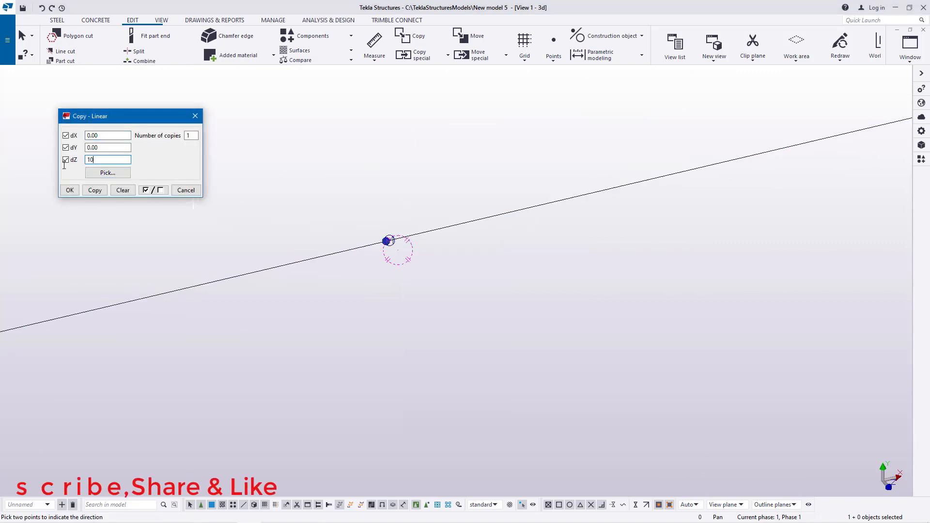
type("623")
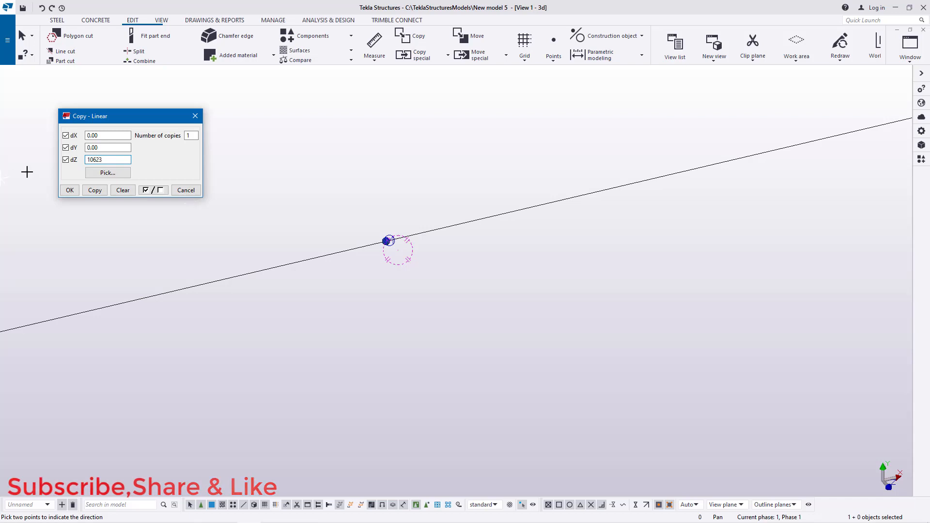
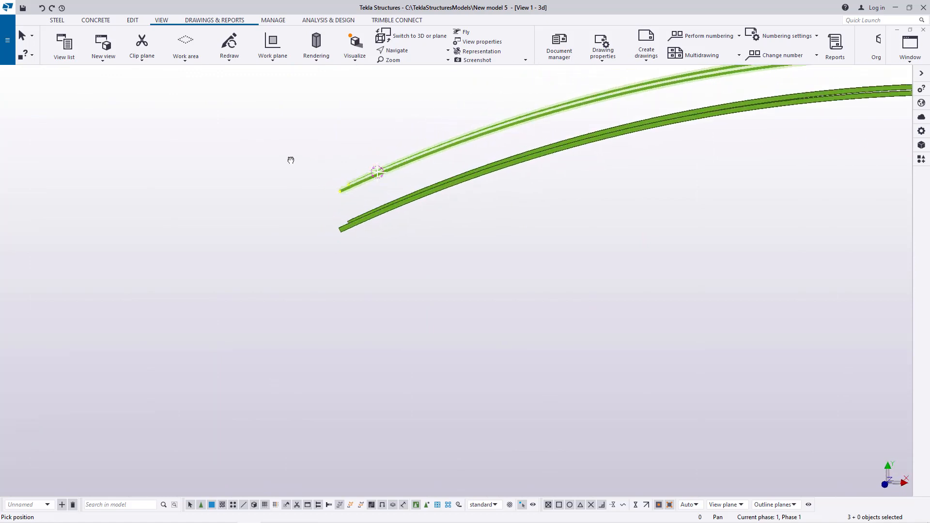
Step: Place points at any position: one at the curved beam's midpoint and one on its top edge above it
scroll(356, 184, "up", 8)
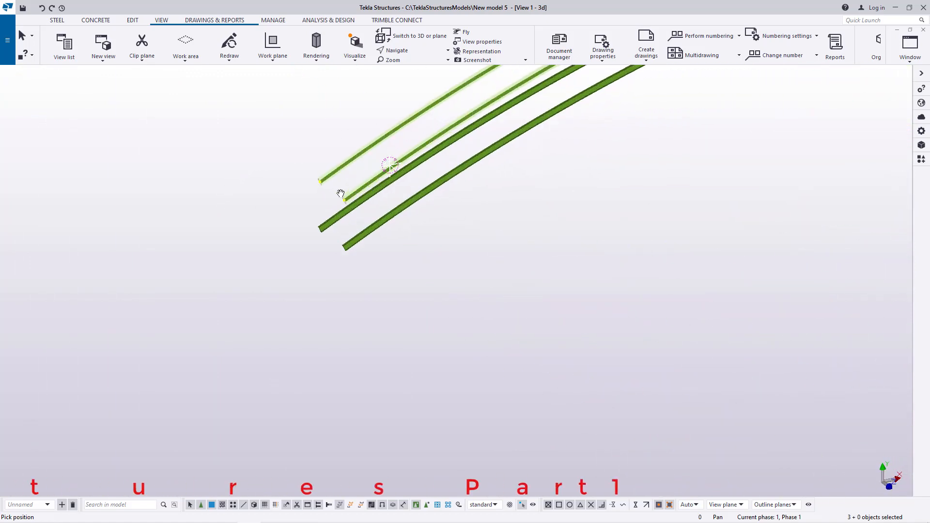
left_click(416, 49)
left_click(407, 84)
left_click(366, 212)
middle_click_drag(367, 213, 307, 264, "ctrl")
right_click(307, 265)
left_click(336, 270)
scroll(199, 353, "down", 4)
scroll(173, 392, "down", 3)
scroll(509, 214, "up", 10)
left_click(413, 51)
left_click(414, 69)
left_click(476, 208)
middle_click_drag(477, 209, 452, 225, "ctrl")
scroll(451, 226, "up", 5)
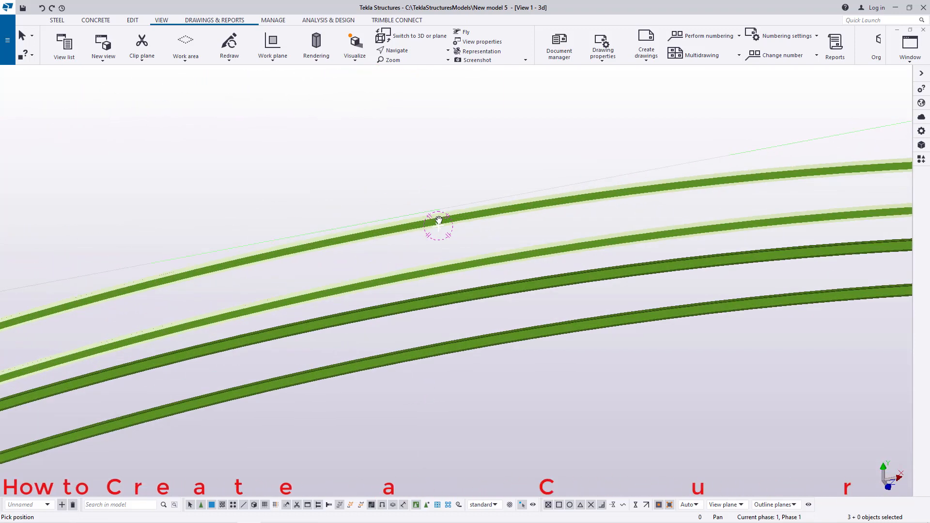
right_click(458, 154)
left_click(484, 159)
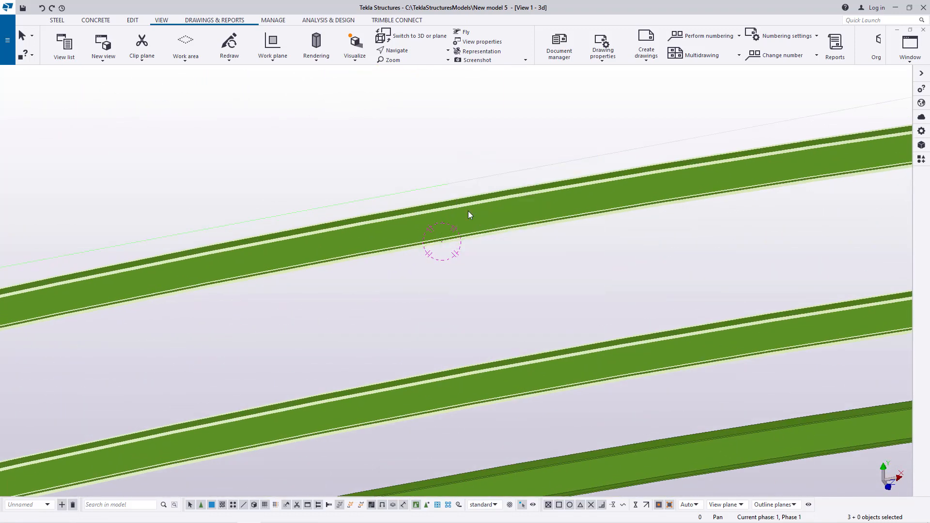
left_click(555, 276)
left_click(132, 20)
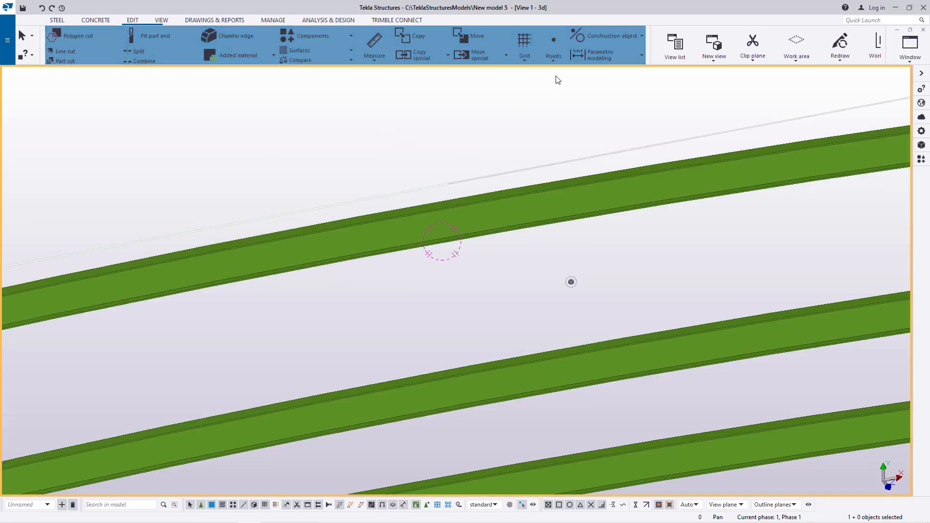
left_click(554, 64)
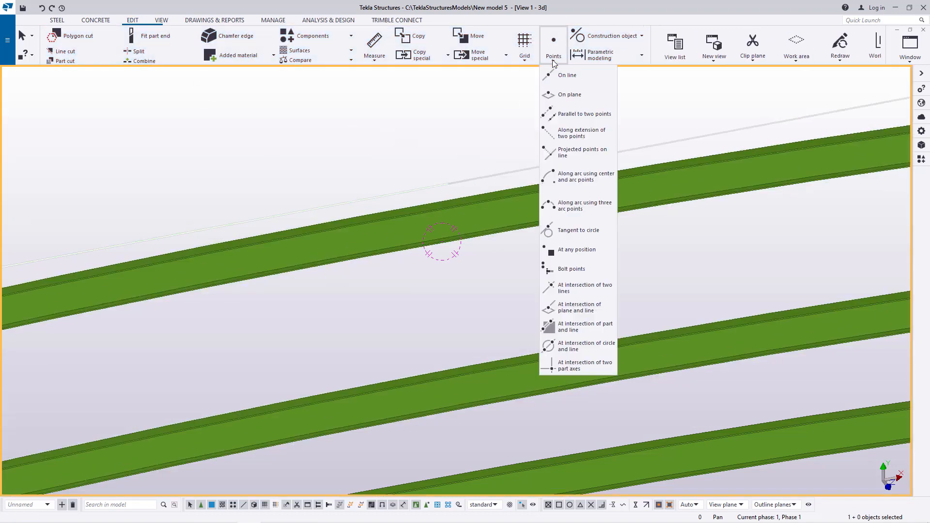
left_click(555, 243)
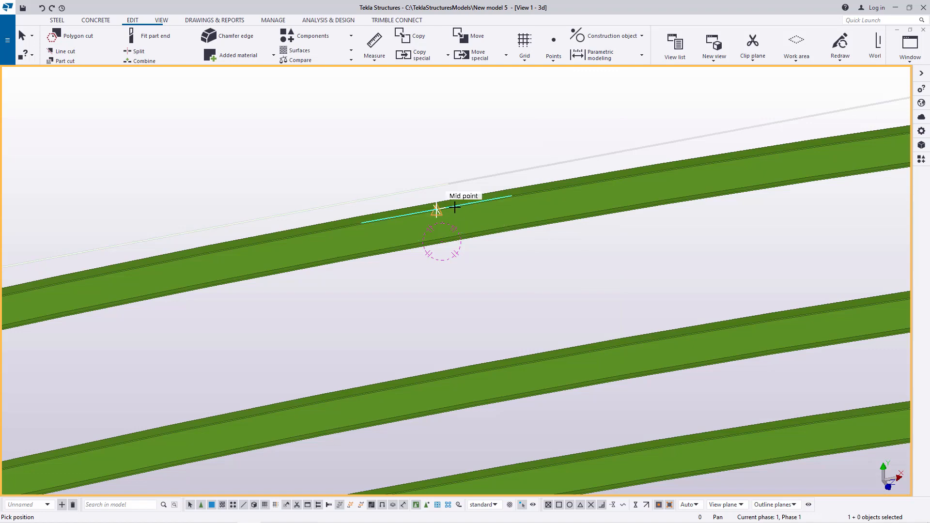
scroll(433, 209, "up", 5)
scroll(431, 208, "up", 3)
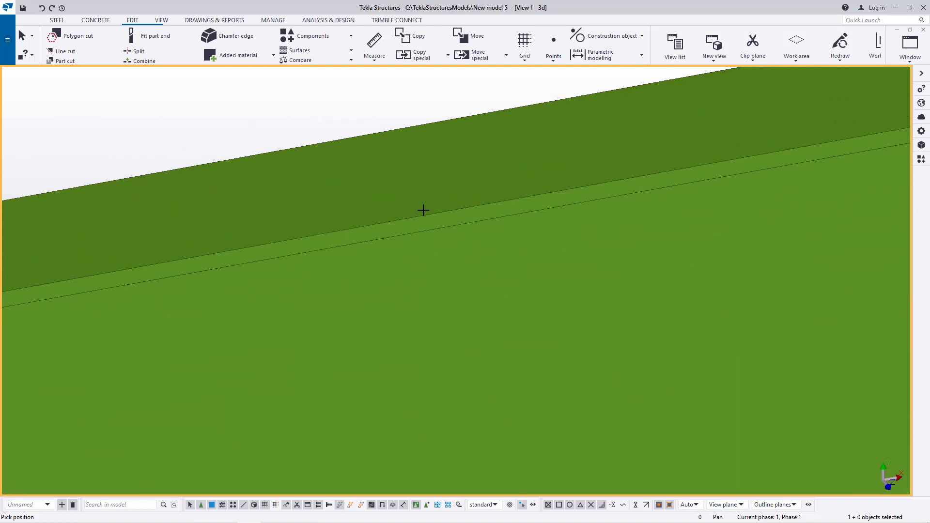
left_click(403, 218)
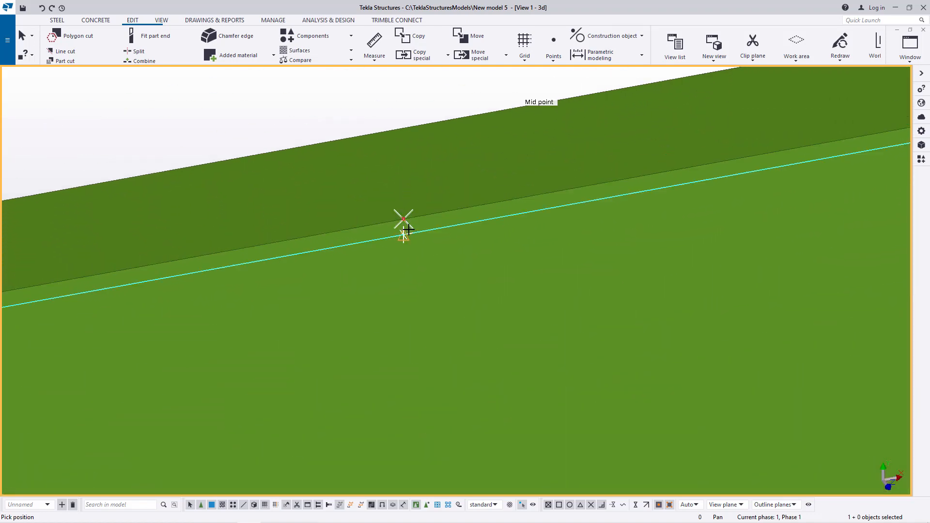
left_click(344, 139)
right_click(385, 128)
left_click(406, 135)
Step: Create a steel beam from the top-edge point, entering a length of 2500 mm for its second point
left_click(160, 21)
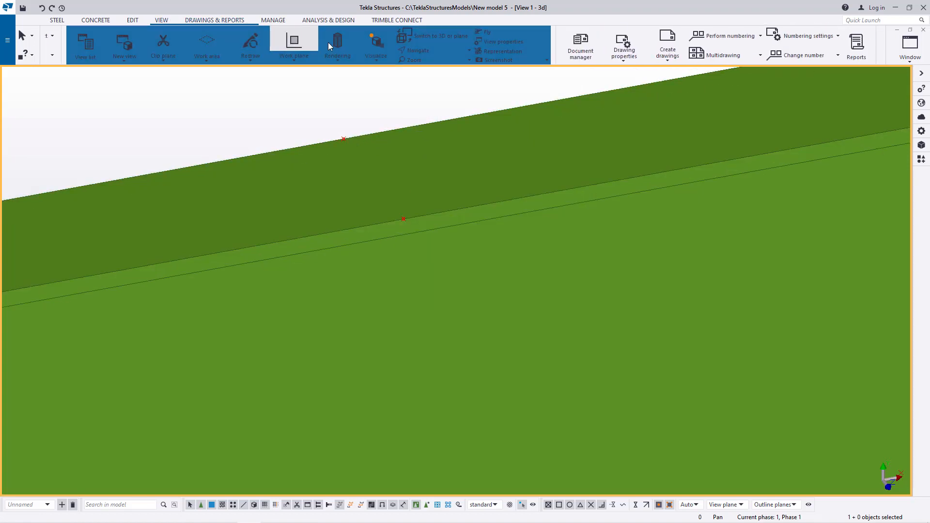
left_click(406, 51)
left_click(408, 63)
mouse_move(411, 176)
left_mouse_down()
mouse_move(369, 193)
mouse_move(430, 199)
mouse_move(415, 208)
mouse_move(415, 193)
left_mouse_up()
right_click(407, 141)
left_click(418, 147)
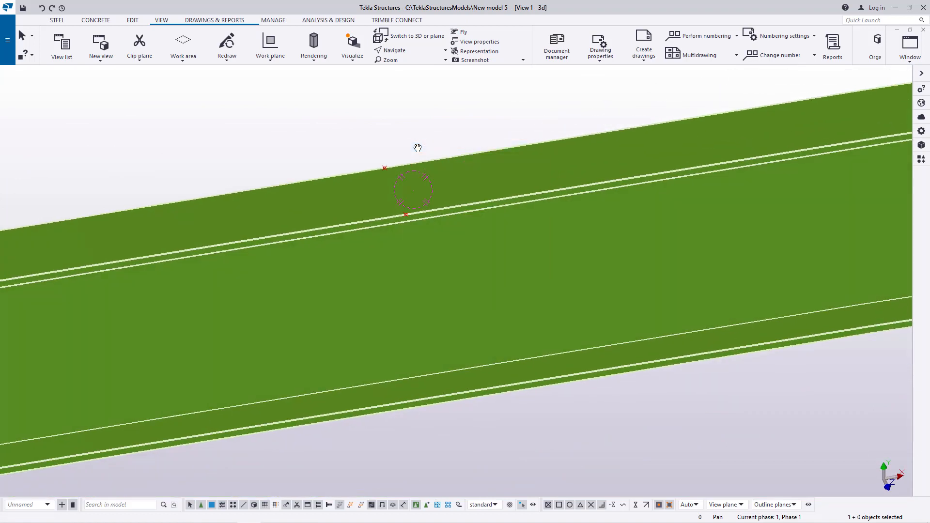
scroll(477, 261, "down", 12)
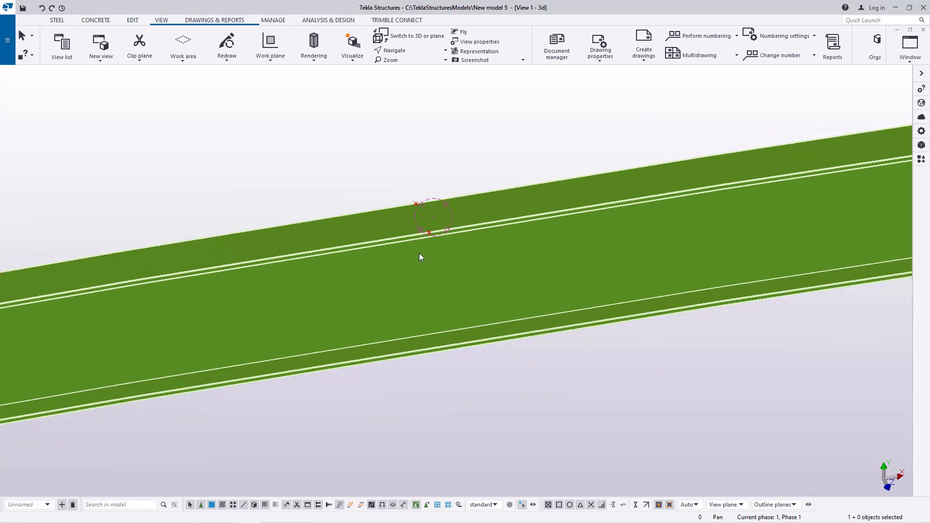
scroll(398, 248, "up", 8)
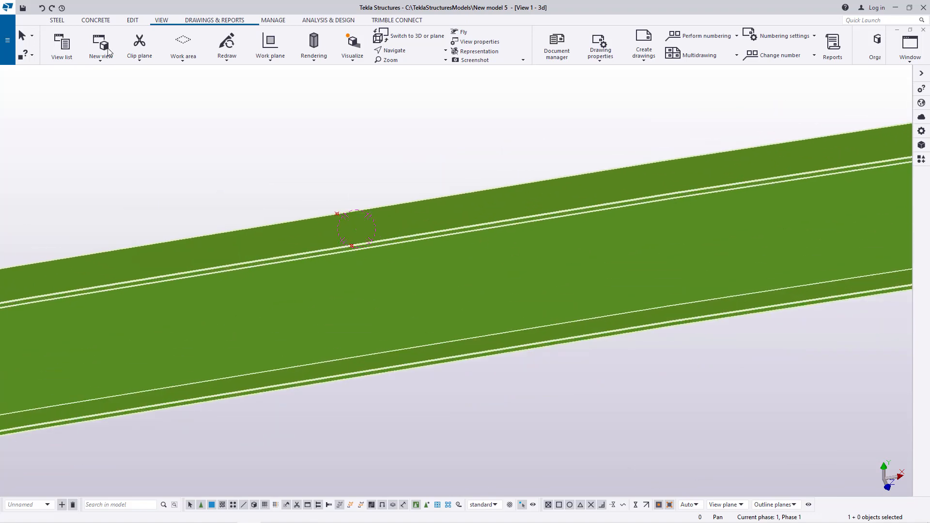
left_click(57, 21)
left_click(88, 46)
scroll(357, 210, "up", 5)
left_click(311, 197)
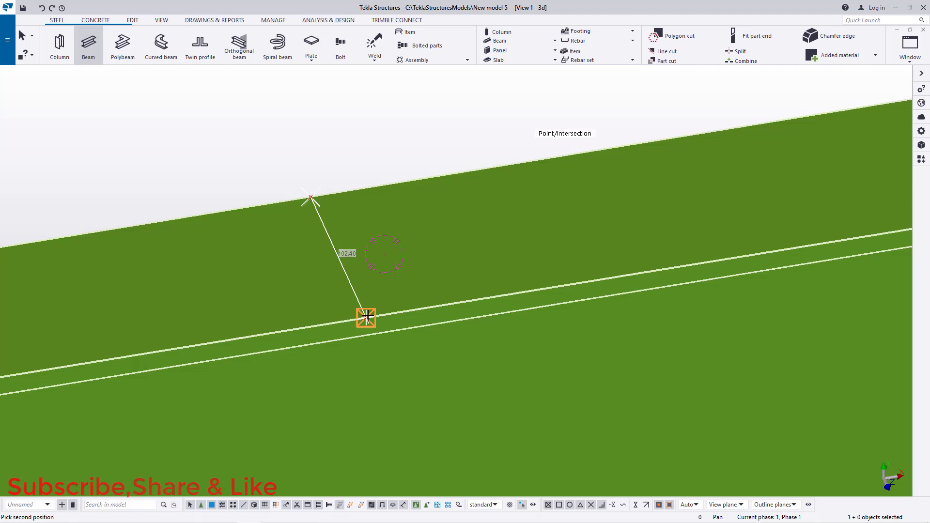
type("2500")
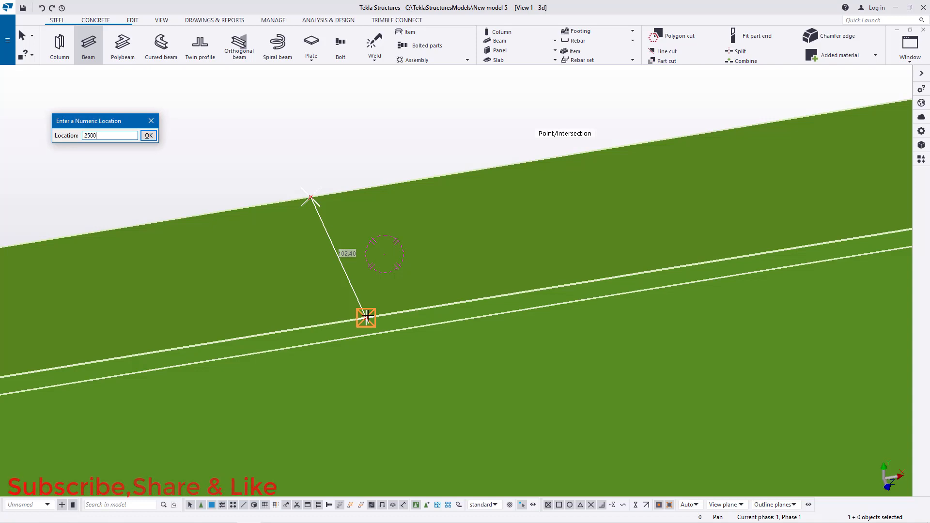
key("Return")
right_click(399, 239)
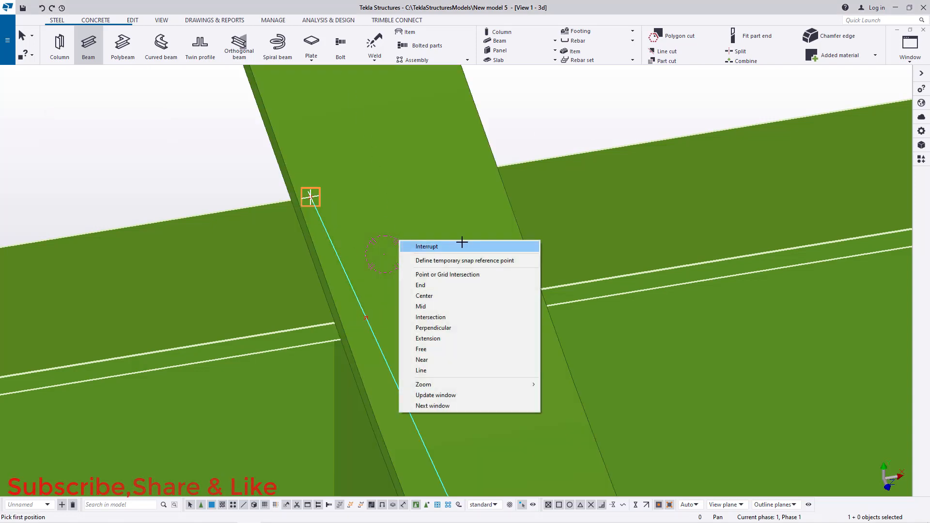
left_click(461, 243)
Step: Open the new beam's properties and set its cambering to 0
scroll(211, 20, "down", 3)
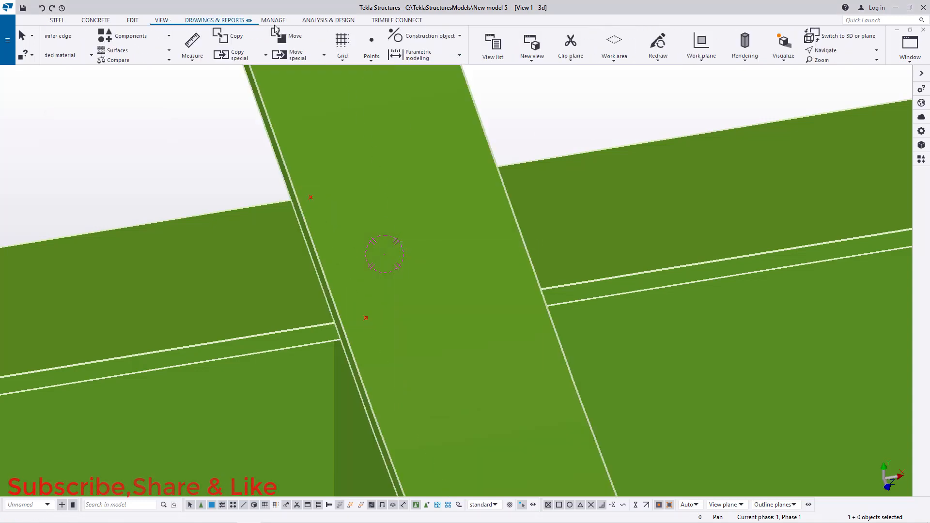
left_click(407, 50)
left_click(416, 65)
mouse_move(417, 272)
left_mouse_down()
mouse_move(447, 257)
mouse_move(426, 245)
mouse_move(478, 243)
mouse_move(493, 223)
mouse_move(485, 247)
mouse_move(348, 234)
mouse_move(461, 287)
mouse_move(440, 273)
mouse_move(343, 289)
mouse_move(518, 284)
mouse_move(427, 287)
left_mouse_up()
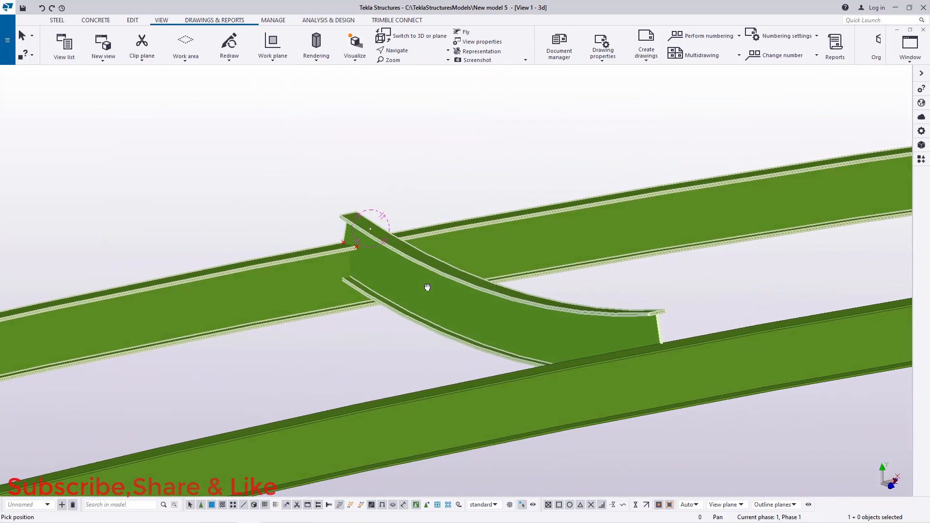
mouse_move(427, 288)
left_mouse_down()
mouse_move(451, 286)
mouse_move(436, 291)
left_mouse_up()
right_click(276, 144)
left_click(303, 151)
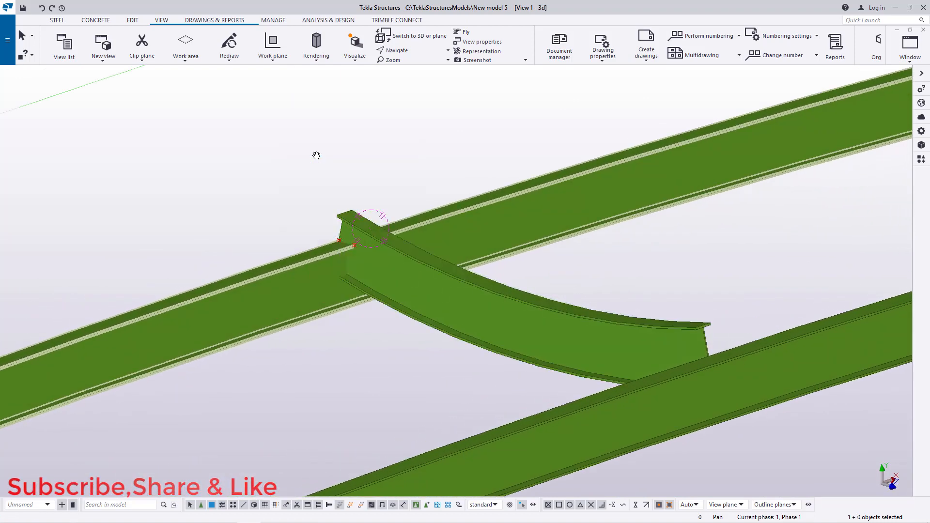
scroll(358, 214, "up", 3)
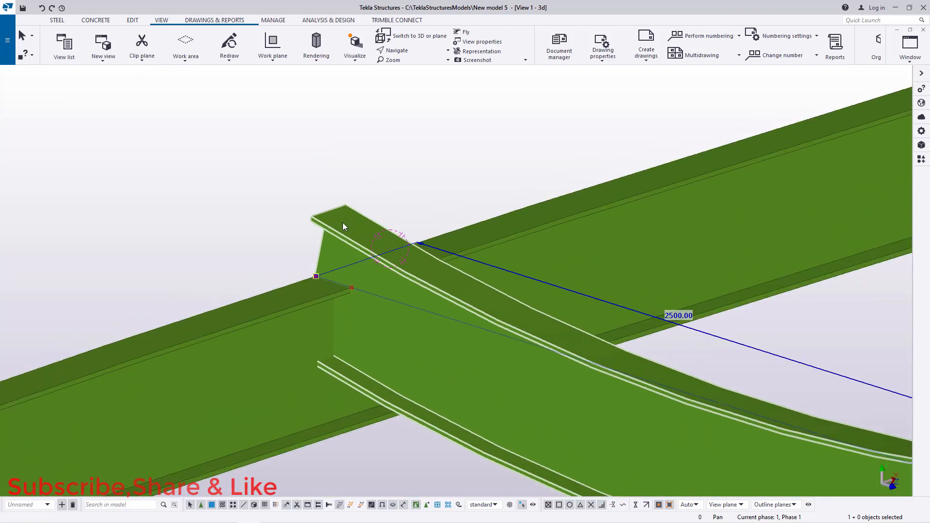
double_click(342, 222)
left_click_drag(834, 344, 707, 349)
type("0")
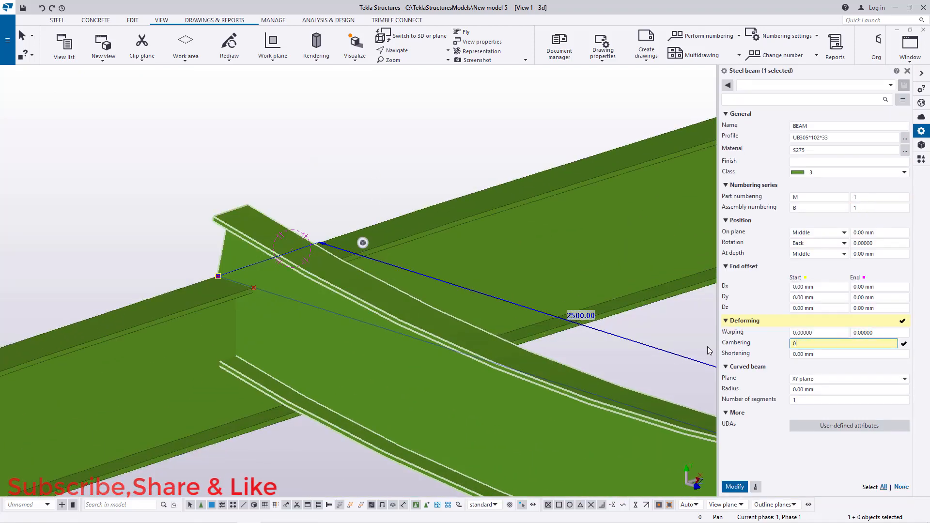
left_click(735, 487)
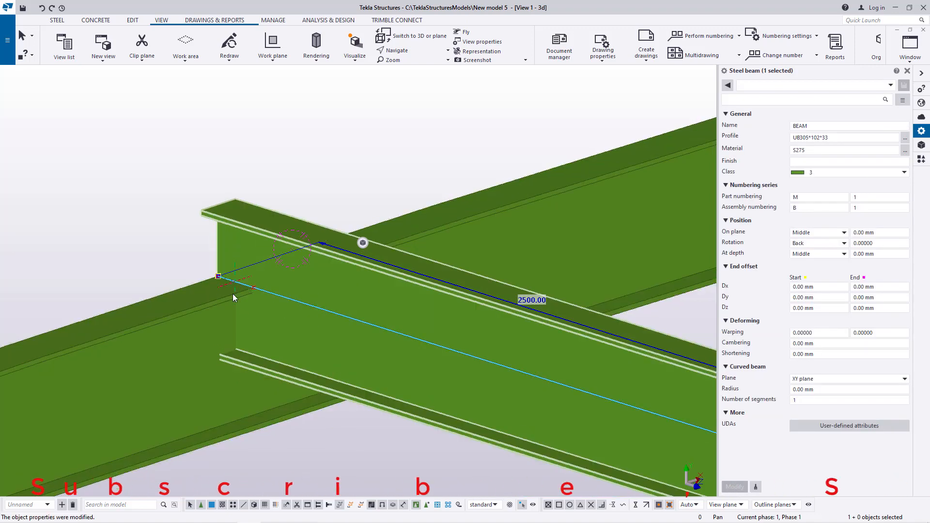
Step: Change the beam's profile to UB254*102*22 and apply it to the beam
scroll(236, 287, "down", 2)
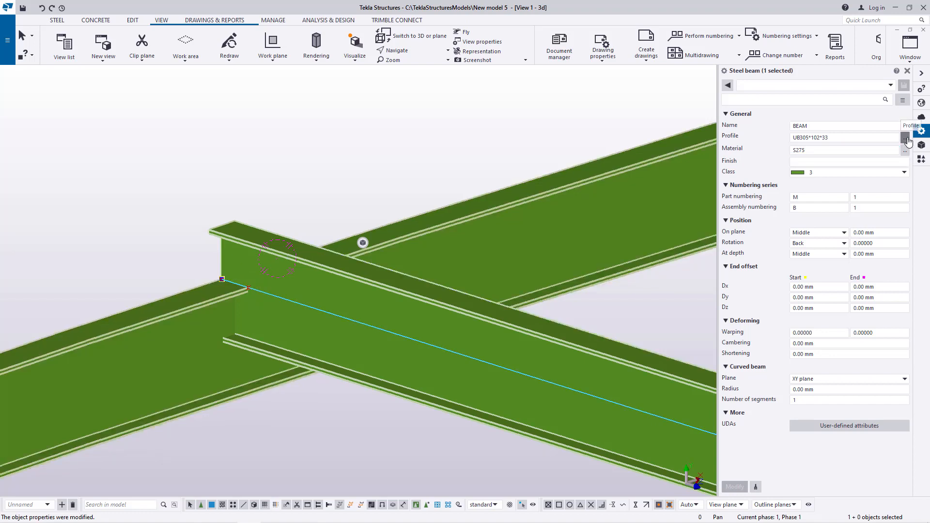
left_click(905, 138)
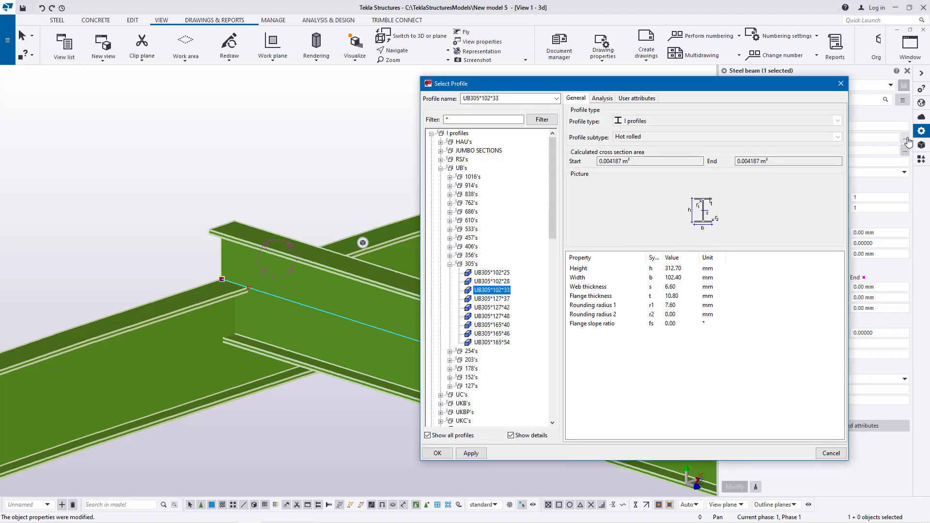
left_click(450, 264)
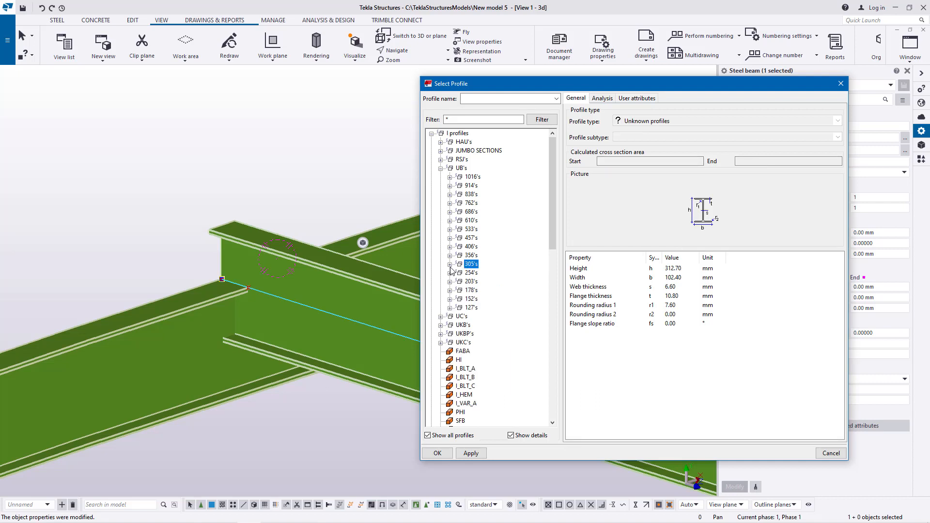
left_click(450, 274)
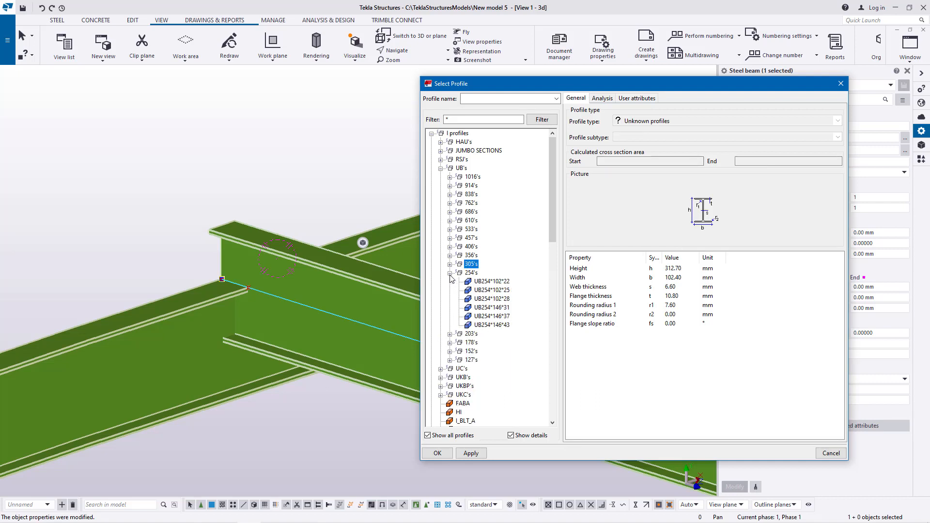
left_click(492, 281)
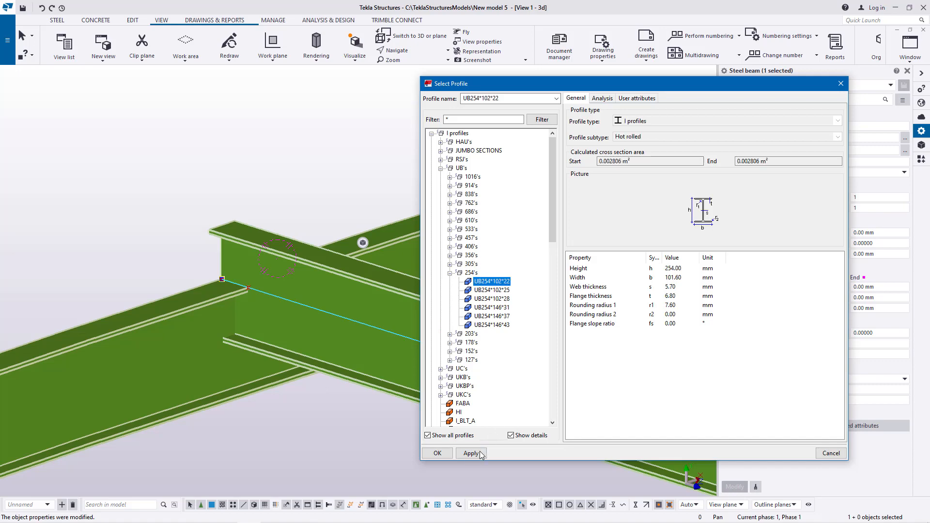
left_click(471, 453)
left_click(437, 453)
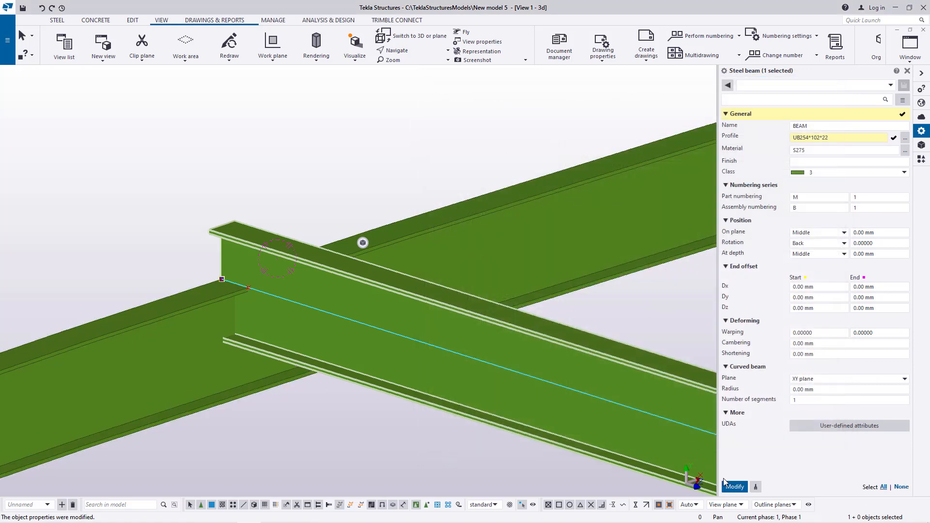
left_click(734, 487)
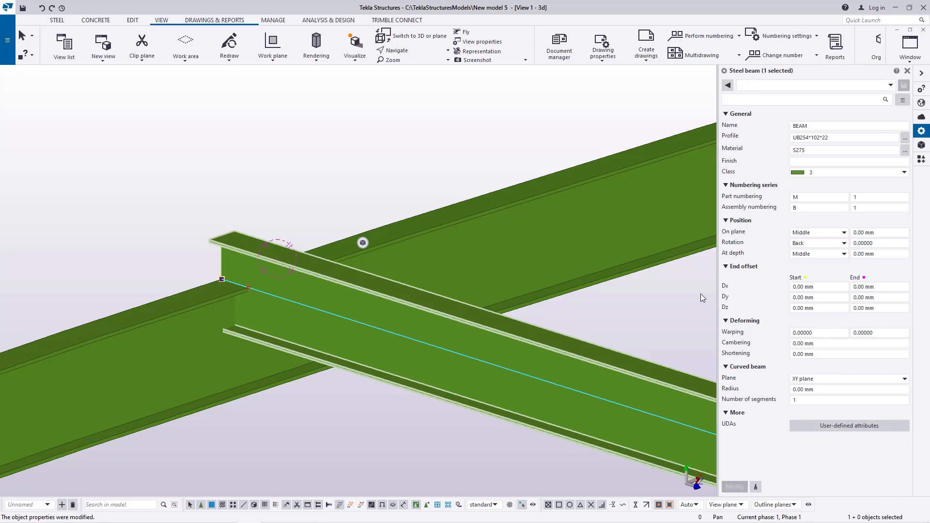
left_click(840, 255)
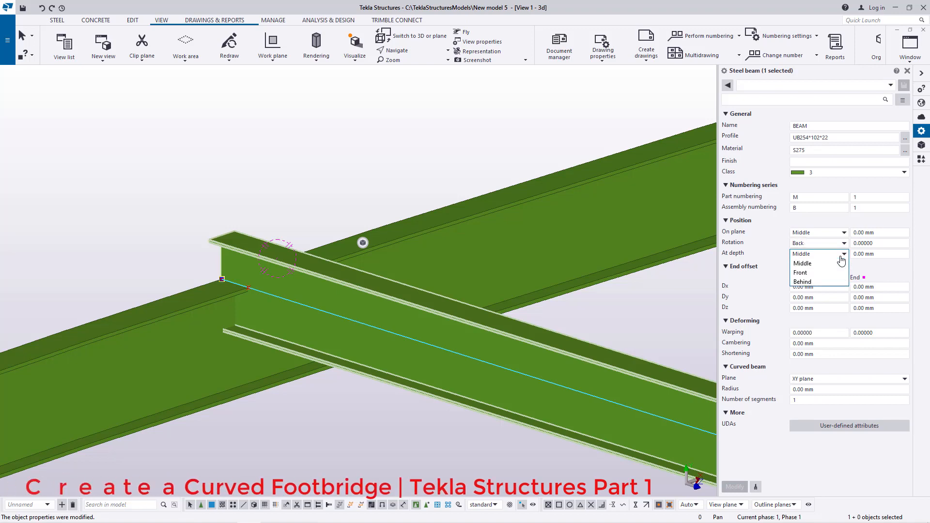
left_click(803, 272)
left_click(734, 487)
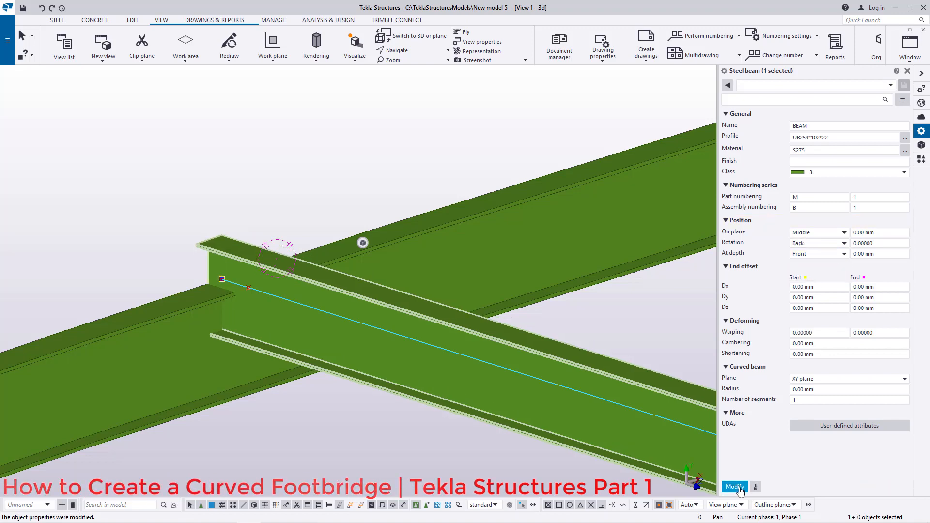
key("ctrl+z")
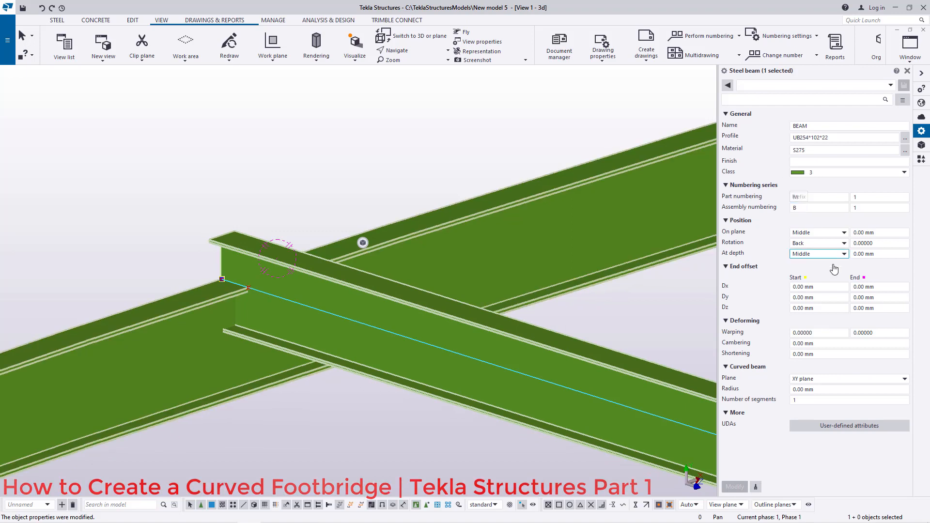
Step: Set the beam's on-plane position to Right and modify the beam
left_click(839, 234)
left_click(806, 247)
left_click(735, 486)
left_click(819, 233)
left_click(805, 252)
left_click(733, 487)
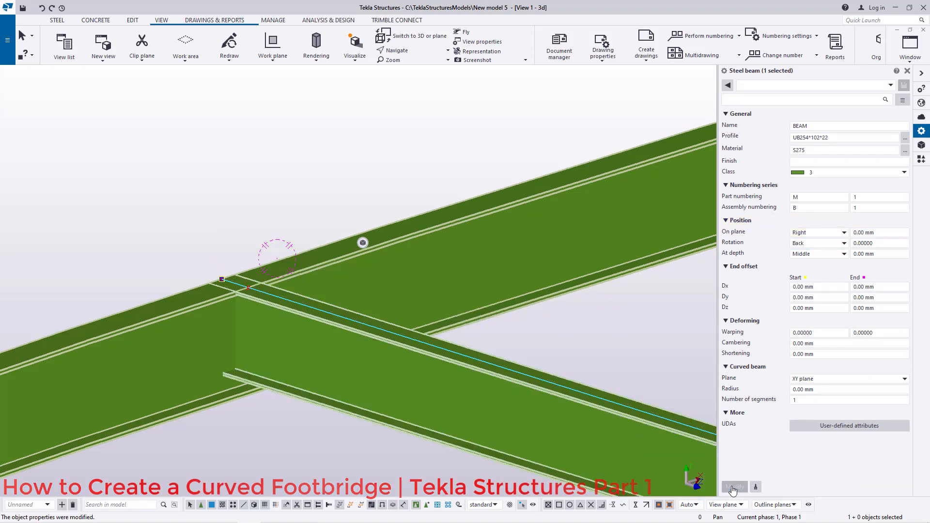
Step: Move the selected cross beam 50 mm along Y with a linear move
scroll(238, 324, "up", 4)
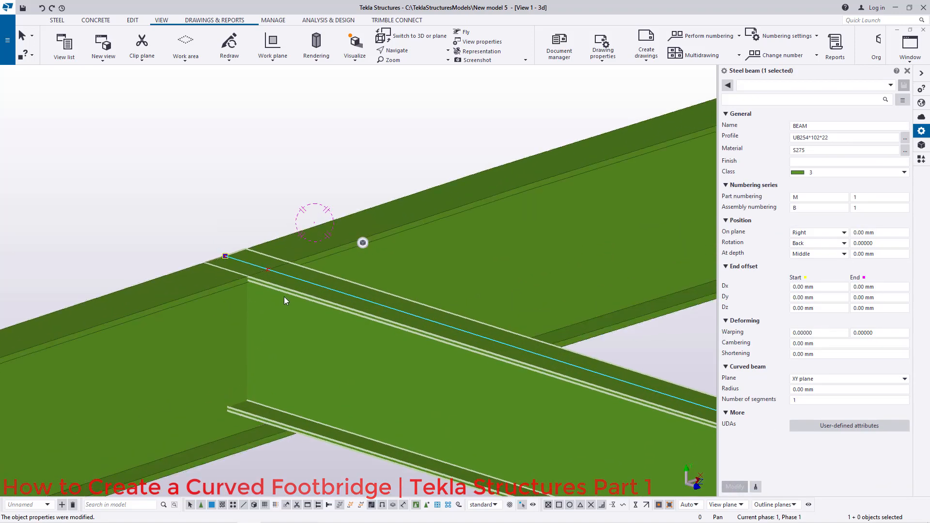
mouse_move(248, 283)
middle_mouse_down("ctrl")
mouse_move(240, 252)
mouse_move(280, 327)
middle_mouse_up("ctrl")
right_click(284, 316)
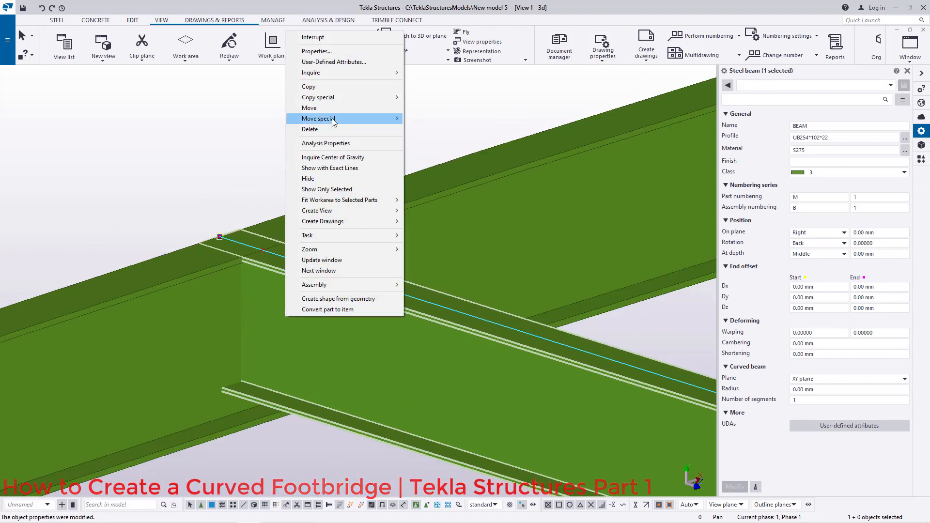
mouse_move(369, 118)
left_click(422, 118)
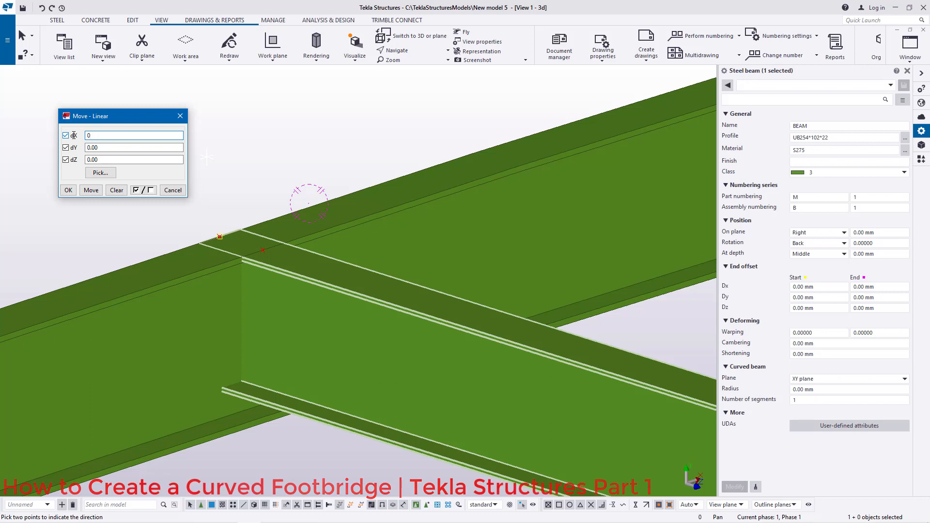
key("Tab")
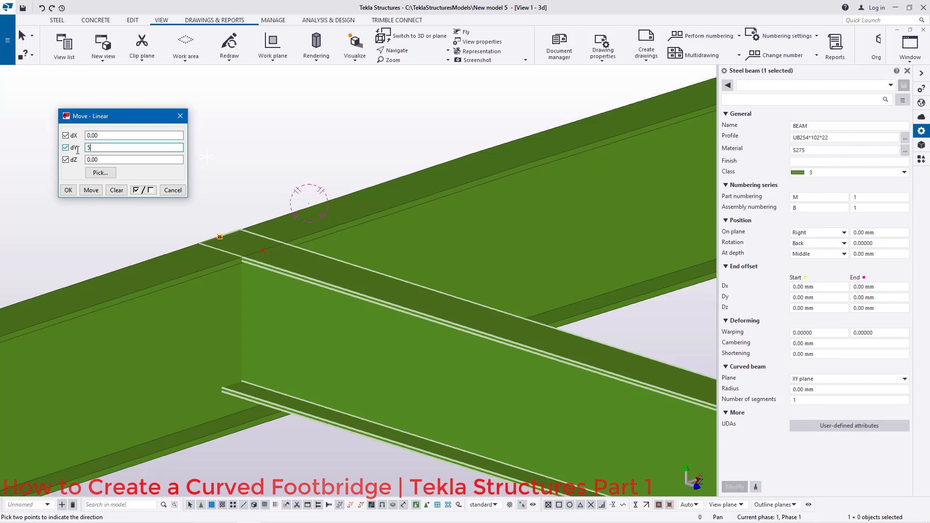
left_click(95, 190)
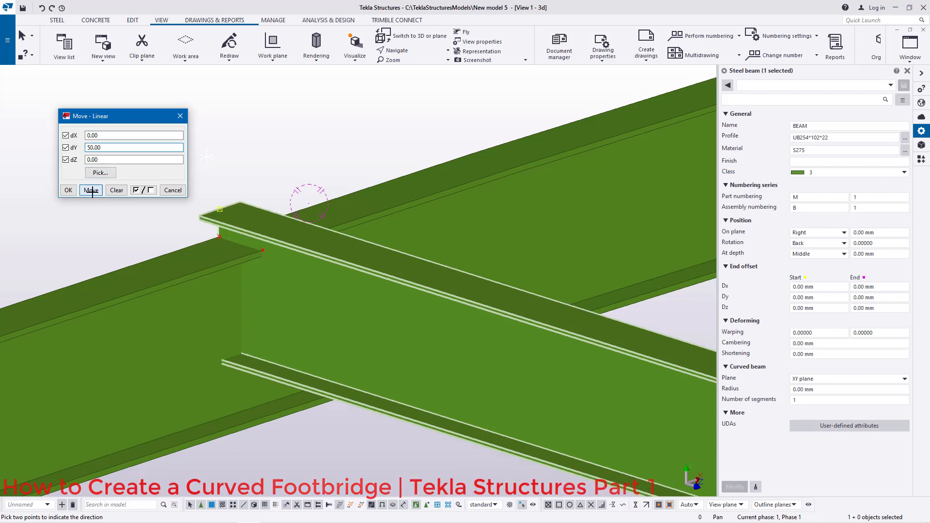
Step: Move the cross beam -50 mm along Y twice, close the move dialog and undo the last move
left_click(88, 147)
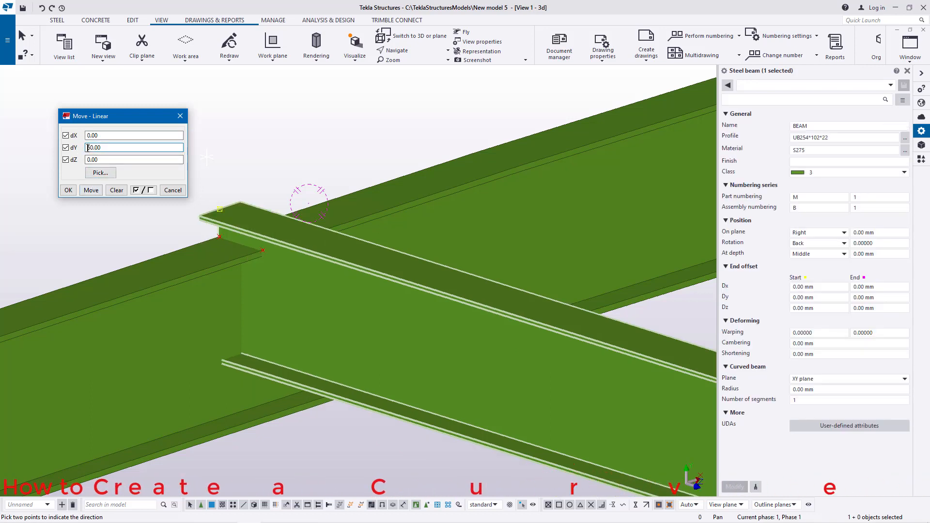
type("-")
left_click(92, 189)
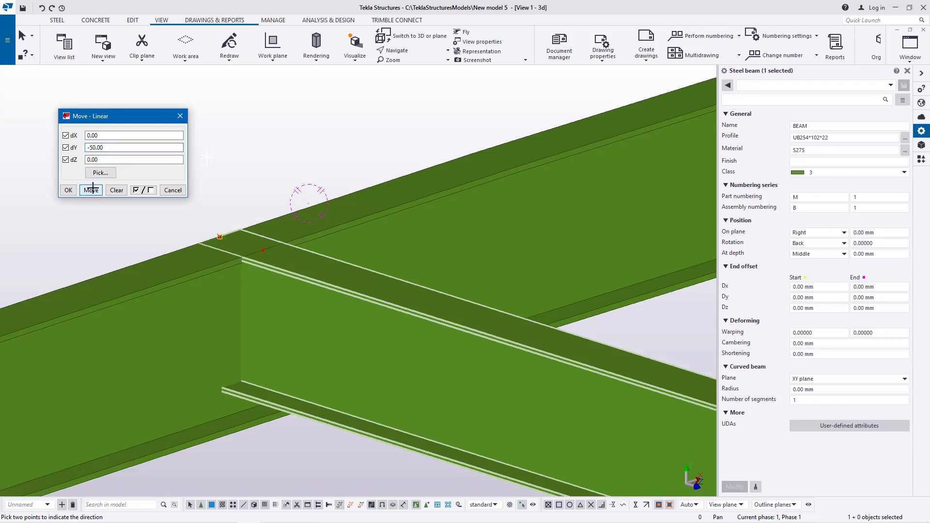
left_click(92, 189)
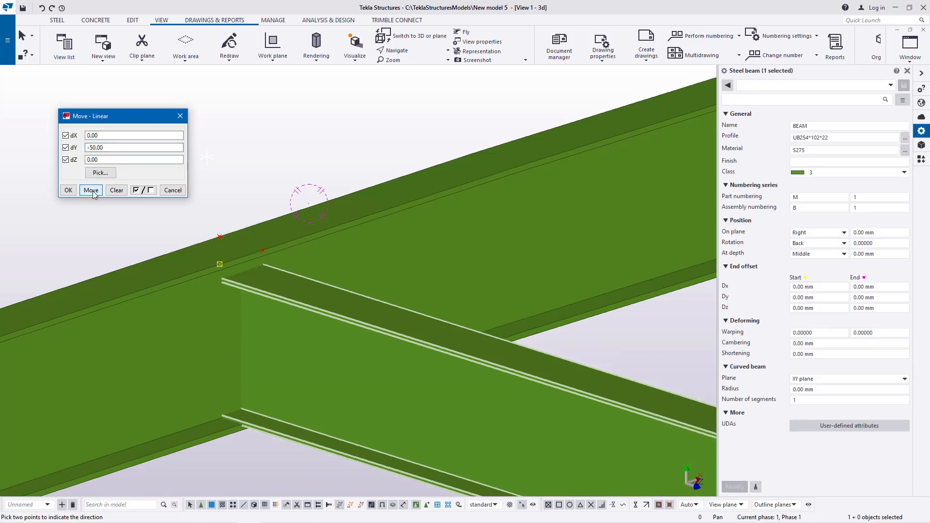
left_click(182, 116)
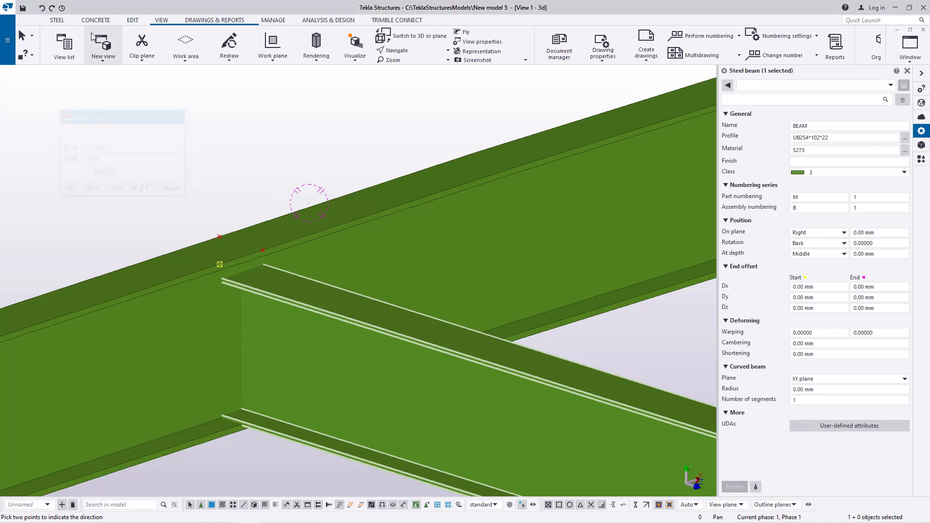
left_click(43, 10)
Step: Move the cross beam -20 mm along Y with a linear move and confirm it
right_click(274, 97)
left_click(297, 98)
right_click(293, 98)
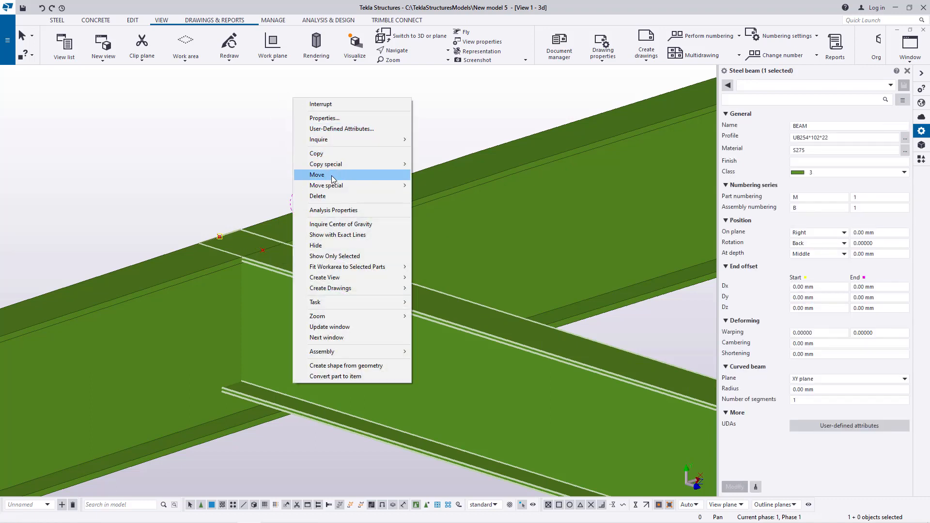
mouse_move(332, 187)
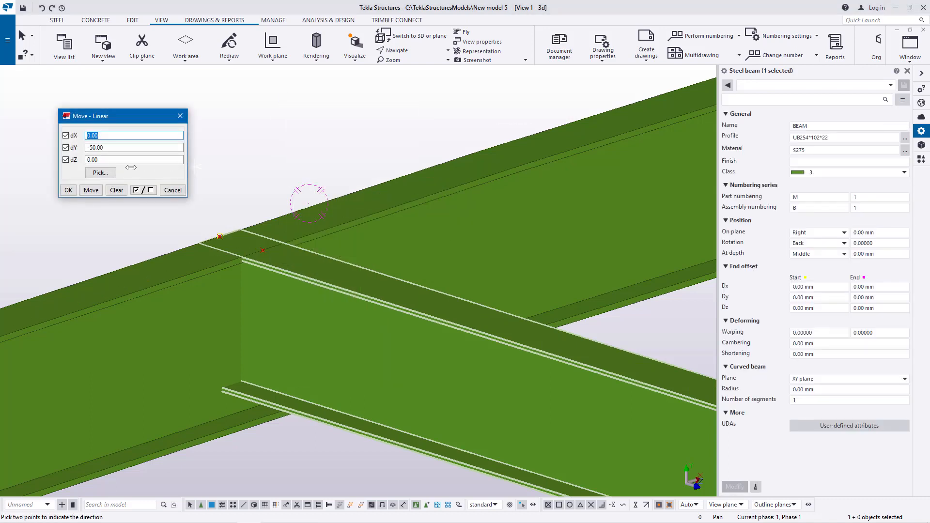
left_click_drag(104, 147, 93, 150)
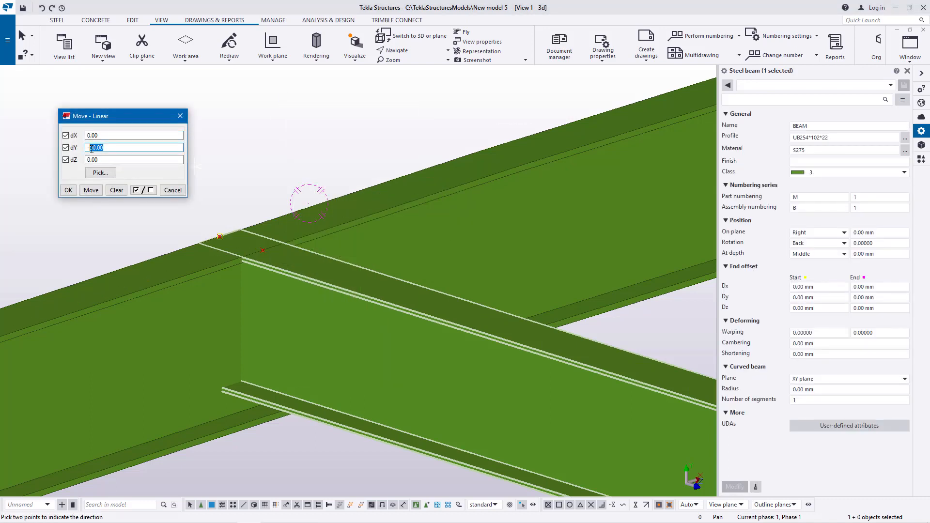
type("20")
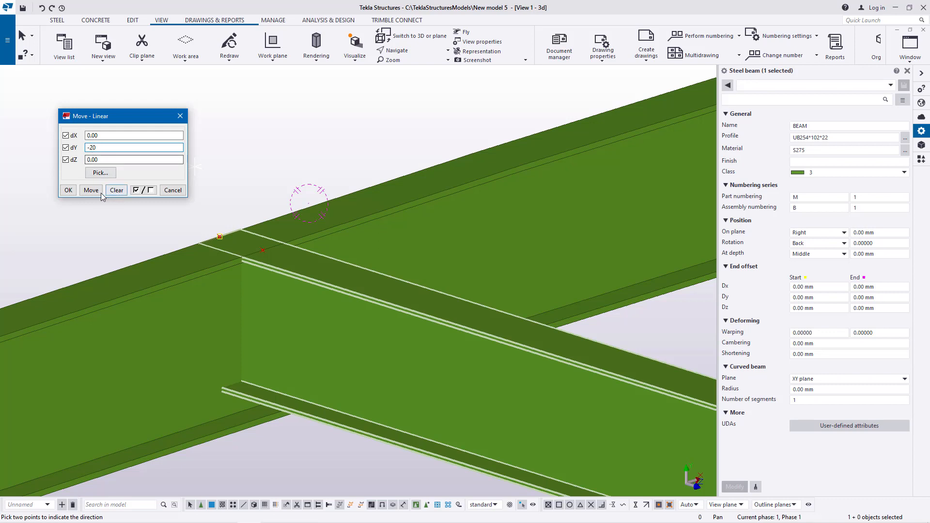
left_click(91, 190)
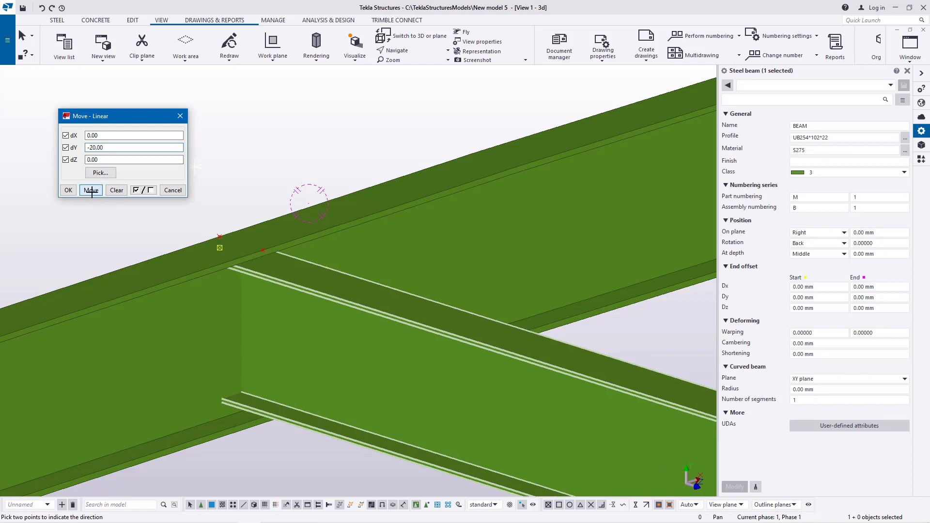
left_click(68, 190)
key("v")
left_click(277, 283)
middle_click_drag(277, 282, 231, 228, "ctrl")
right_click(207, 189)
left_click(229, 194)
right_click(267, 139)
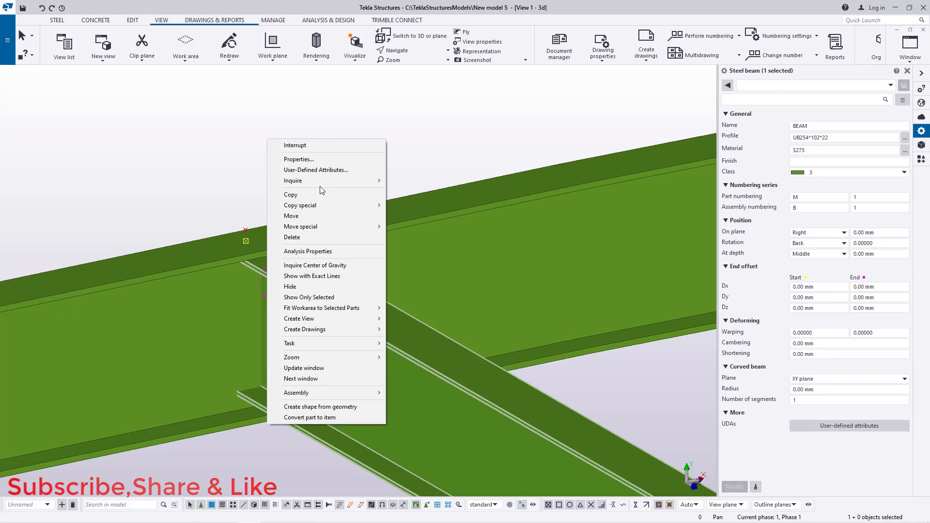
left_click(435, 151)
Step: Move the cross beam a further -25 mm along Y with a linear move and confirm it
left_click(321, 287)
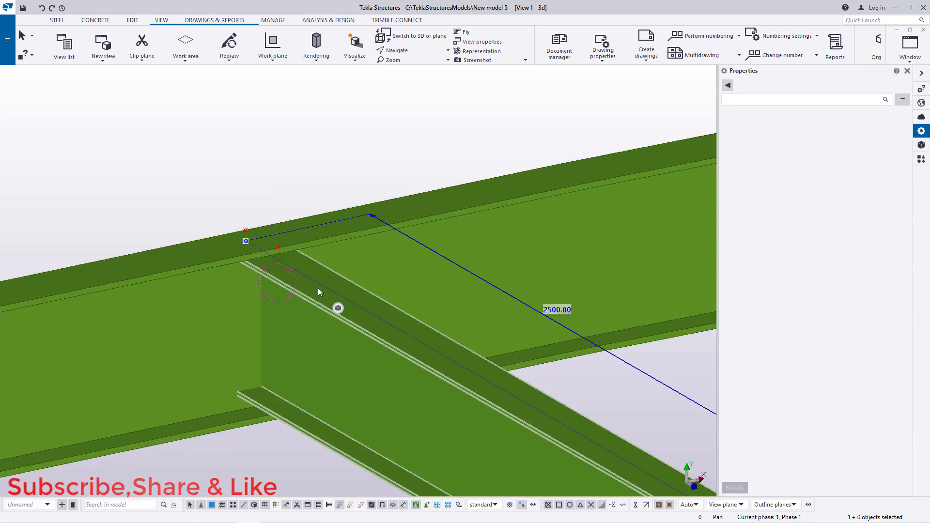
right_click(322, 139)
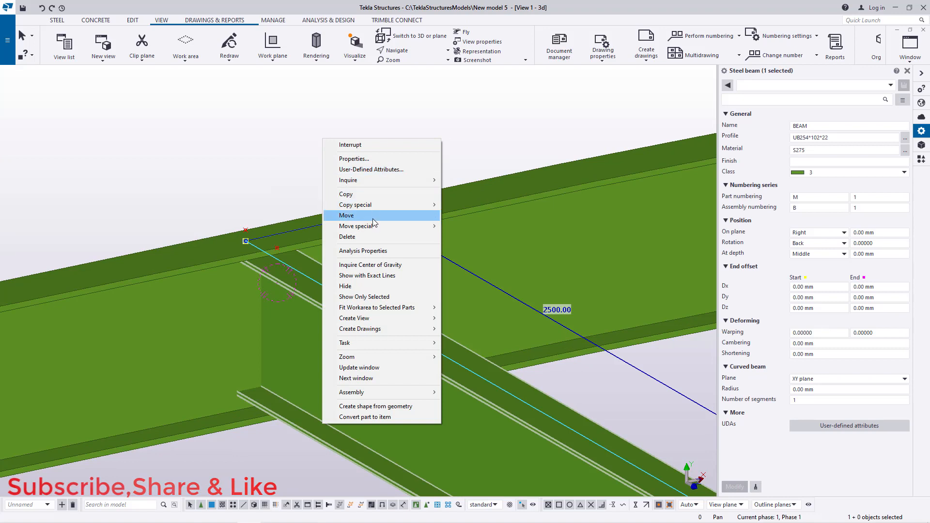
mouse_move(373, 227)
left_click(461, 228)
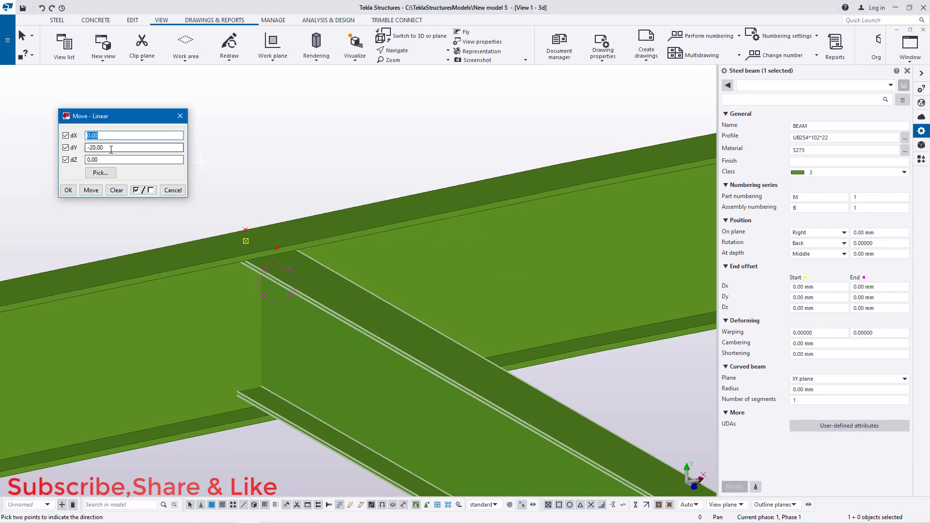
left_click_drag(104, 150, 95, 151)
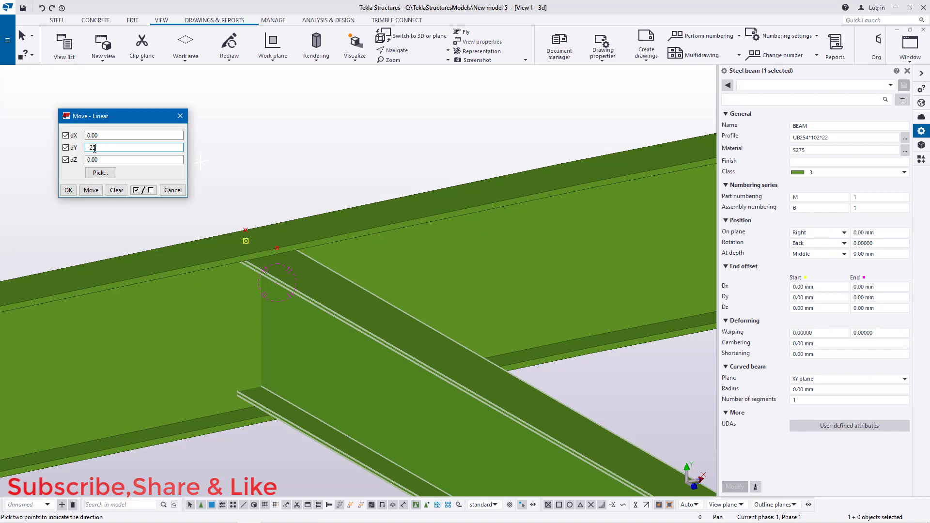
left_click(93, 190)
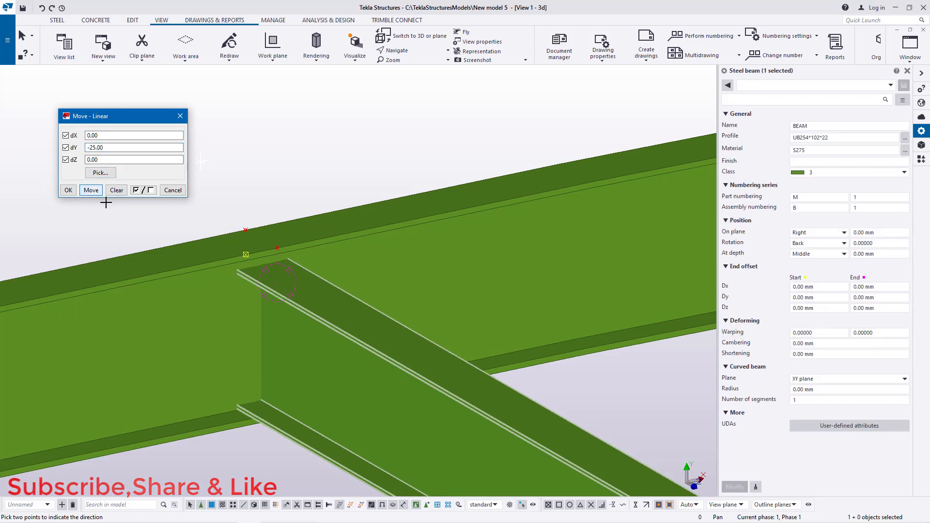
left_click(68, 190)
Step: Close the properties panel and search the applications and components catalog for arr
scroll(228, 179, "down", 2)
scroll(228, 179, "down", 2)
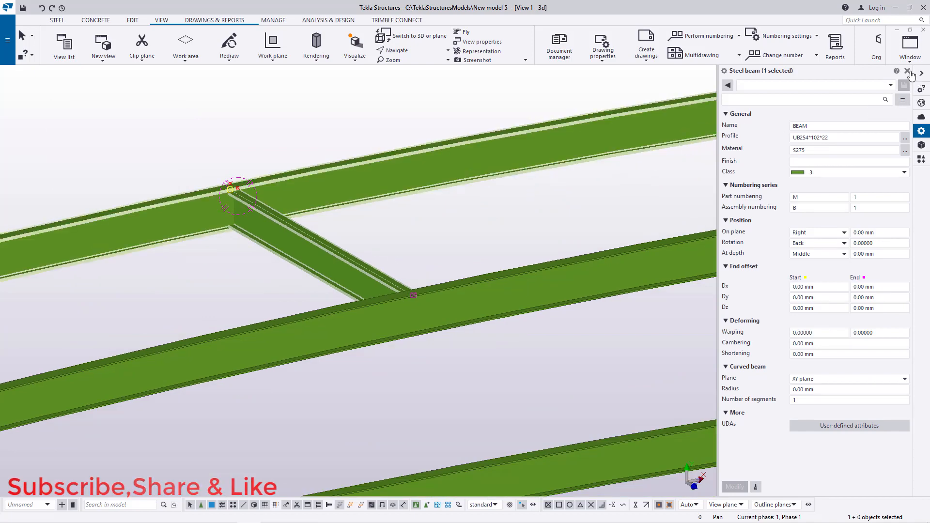
left_click(908, 71)
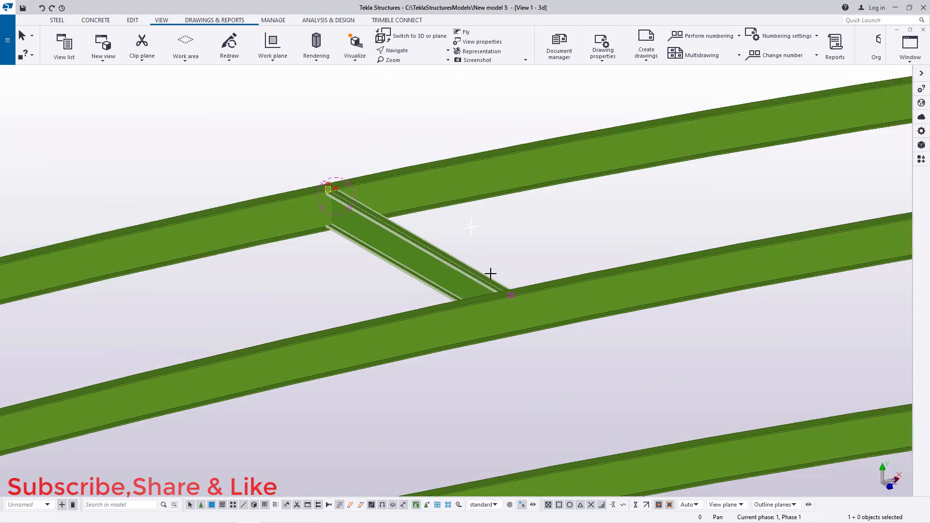
middle_click_drag(516, 300, 206, 247, "ctrl")
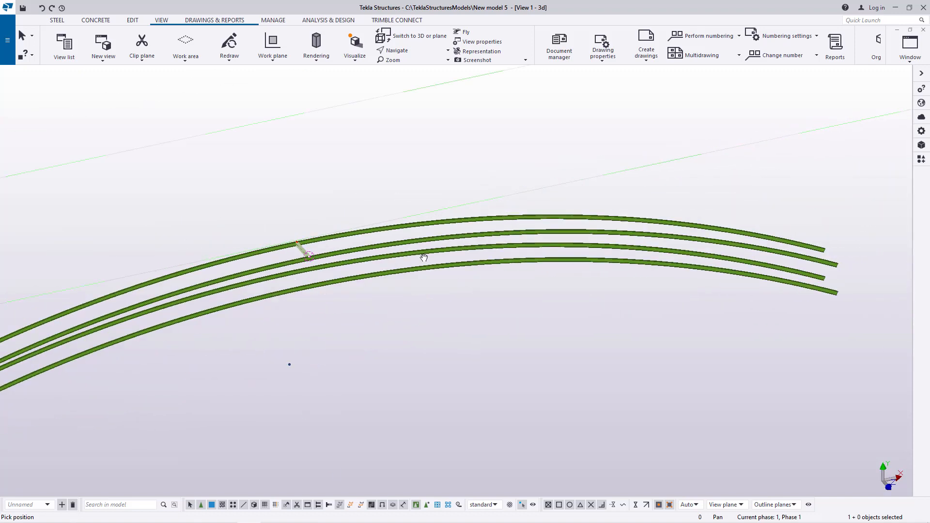
scroll(285, 252, "up", 5)
right_click(382, 229)
left_click(412, 235)
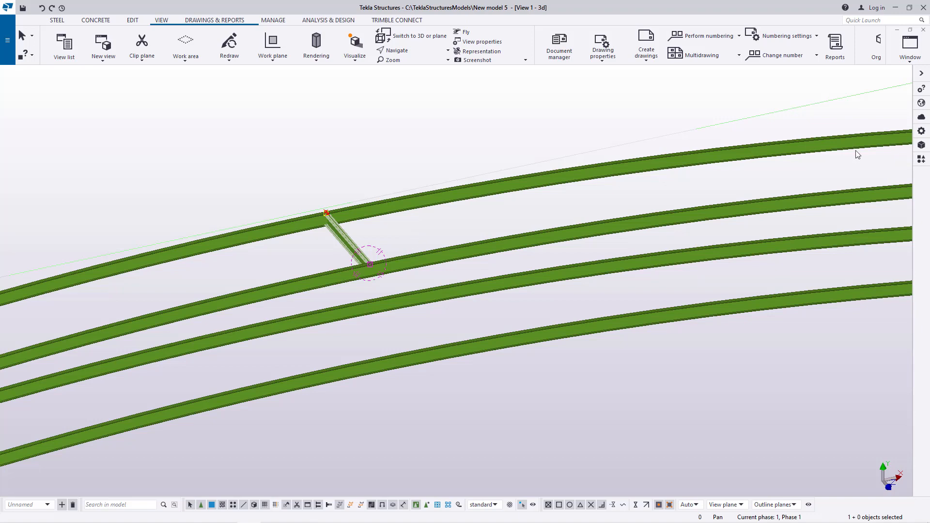
left_click(921, 159)
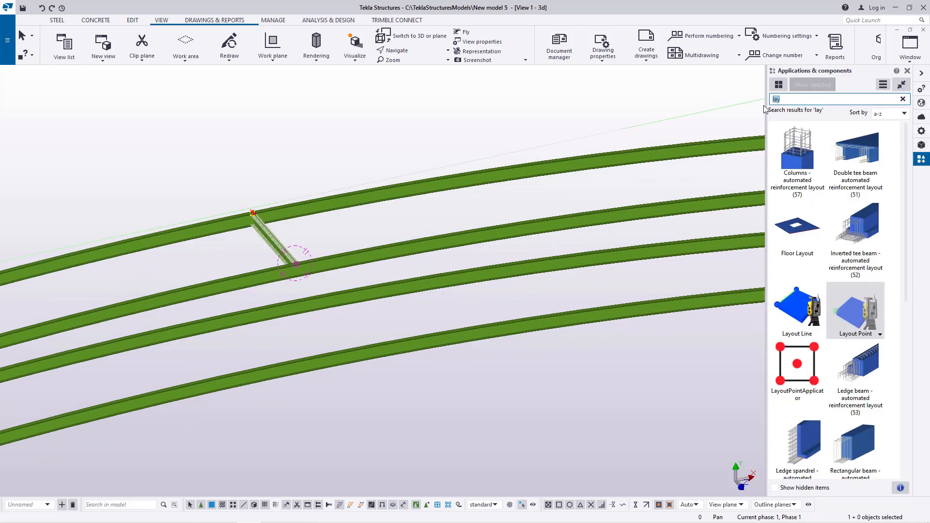
type("arr")
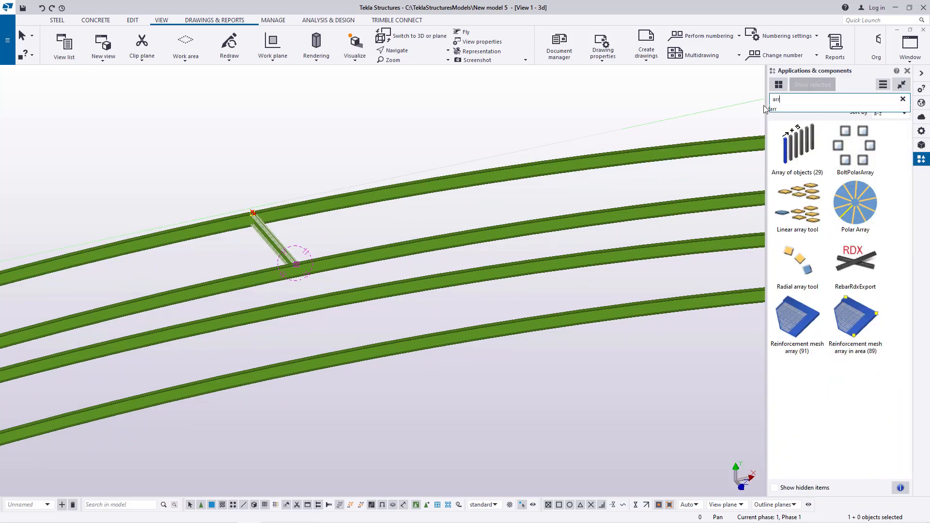
double_click(848, 213)
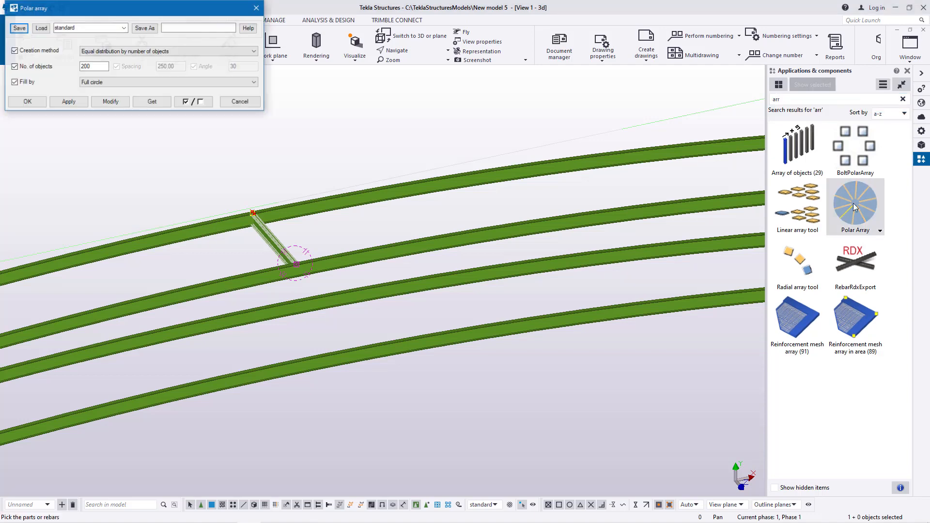
left_click_drag(141, 7, 640, 102)
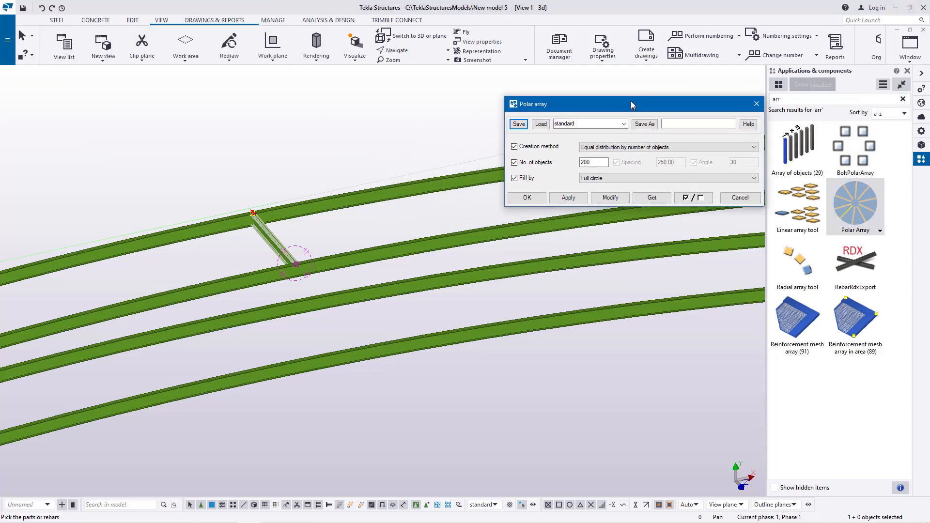
scroll(277, 209, "up", 2)
scroll(276, 210, "up", 3)
right_click(389, 243)
left_click(404, 246)
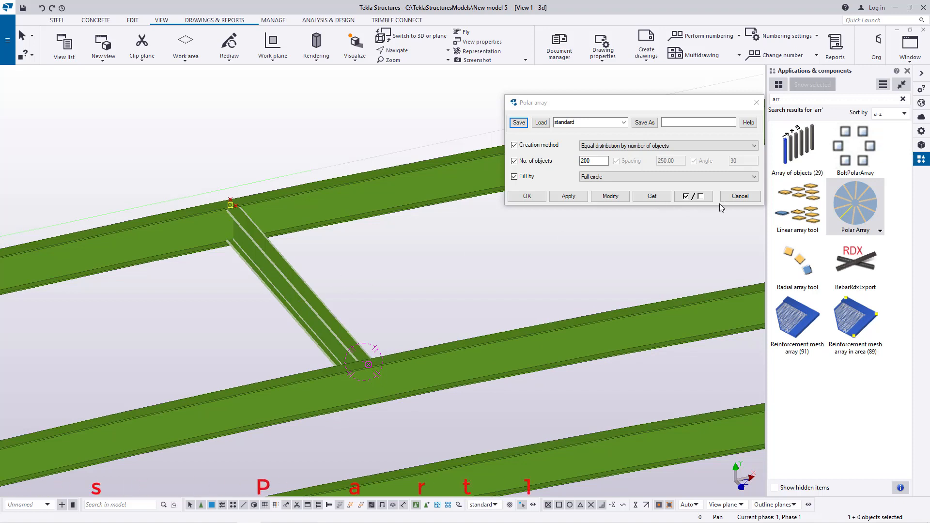
left_click(758, 104)
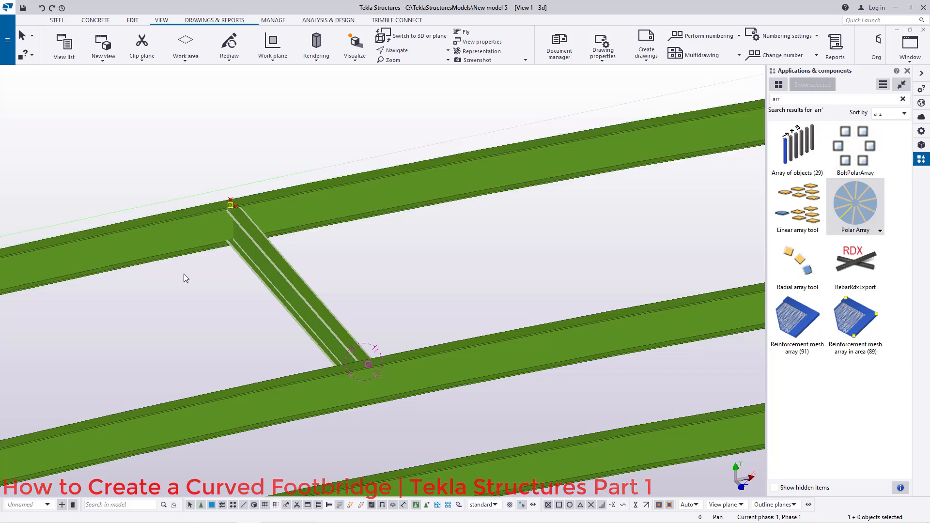
Step: Apply the Polar Array to the cross beam with 200 objects over a full circle, picking reference points on the curved main beam
double_click(855, 209)
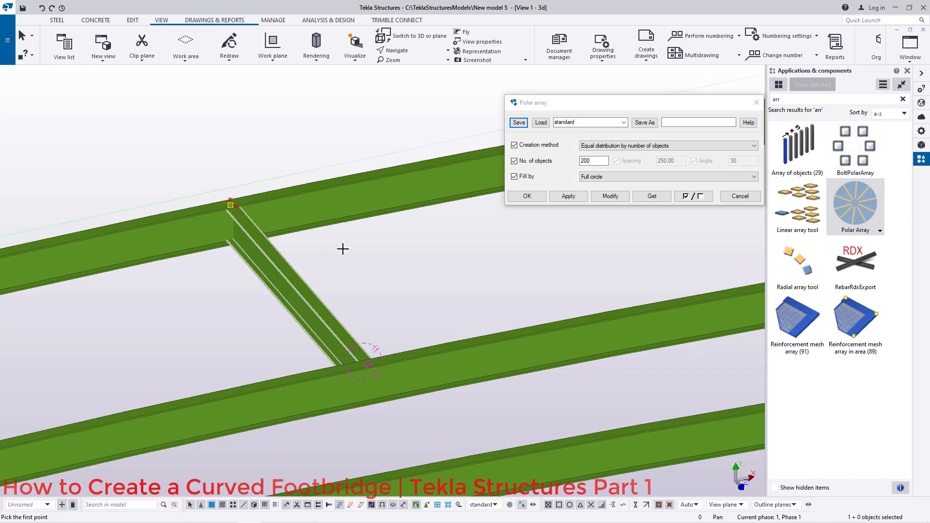
scroll(343, 249, "down", 2)
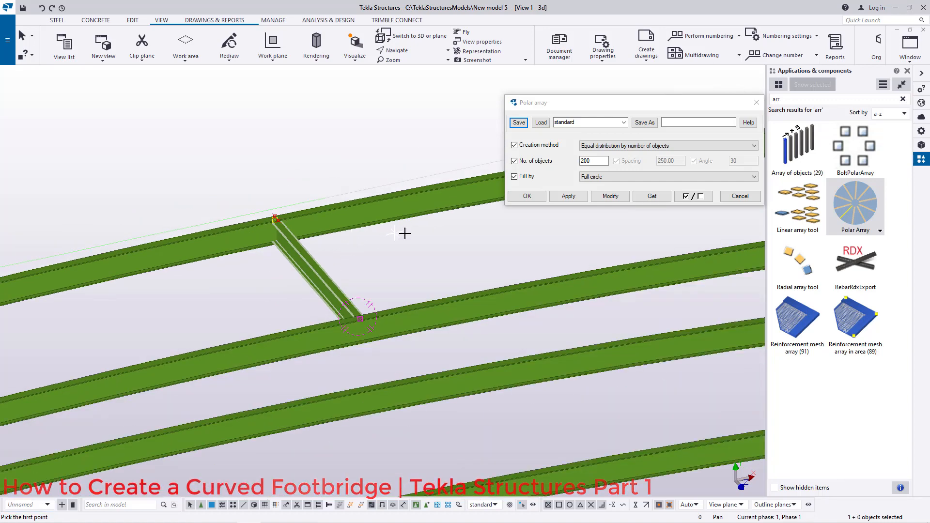
scroll(407, 234, "down", 3)
scroll(373, 224, "up", 5)
scroll(322, 264, "up", 6)
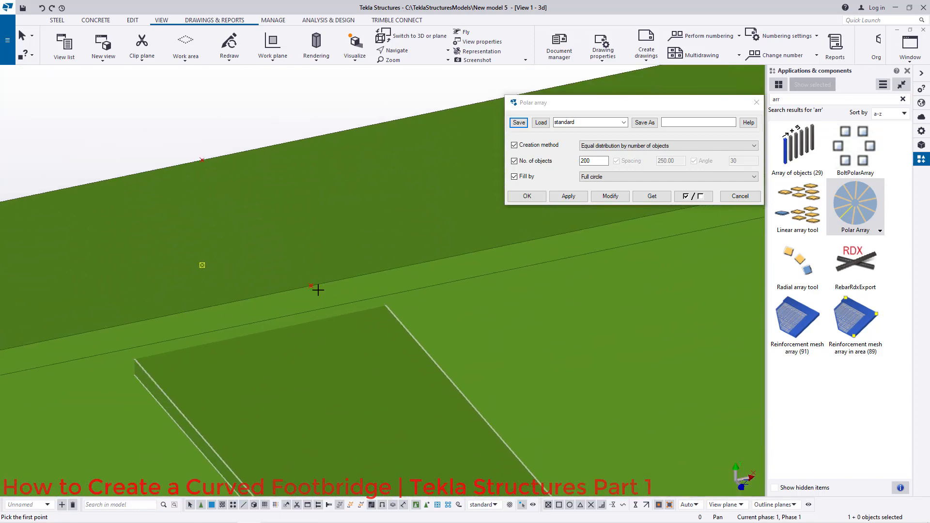
scroll(311, 286, "down", 6)
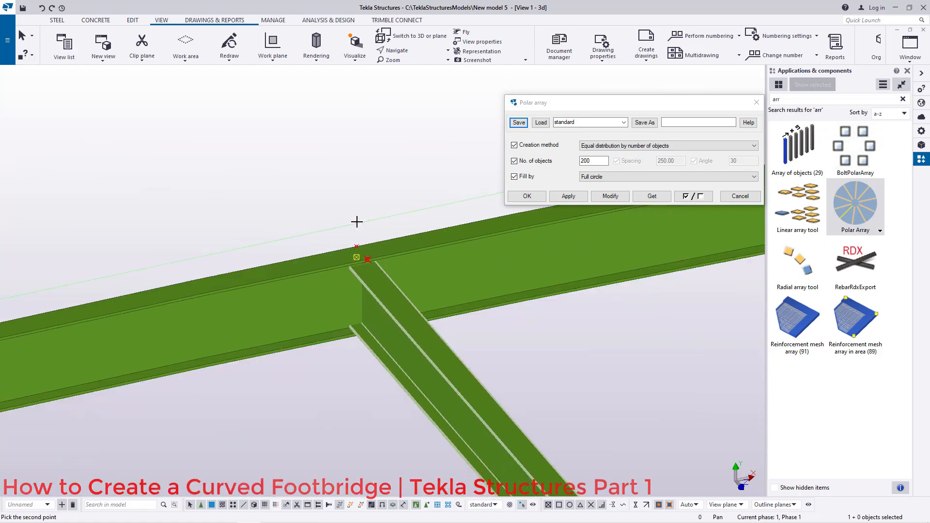
scroll(390, 238, "down", 4)
scroll(110, 357, "up", 6)
scroll(64, 357, "down", 3)
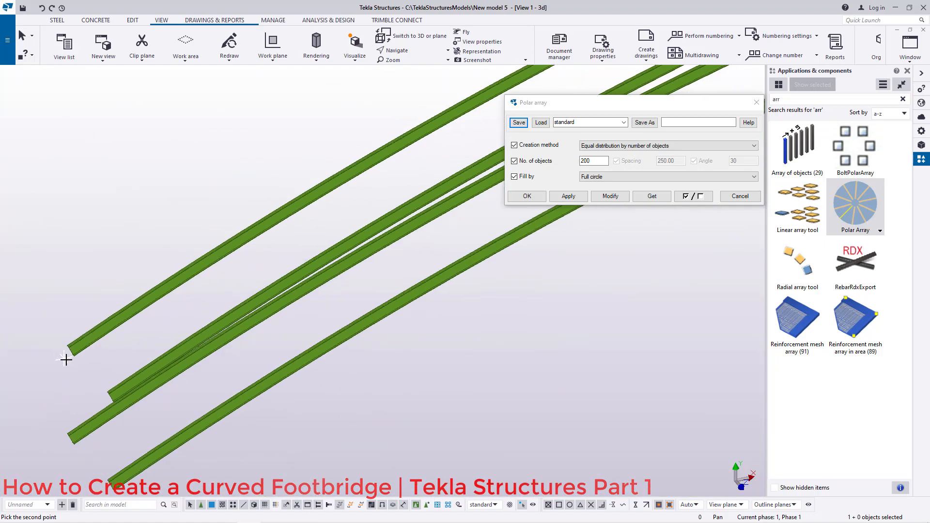
scroll(405, 223, "up", 8)
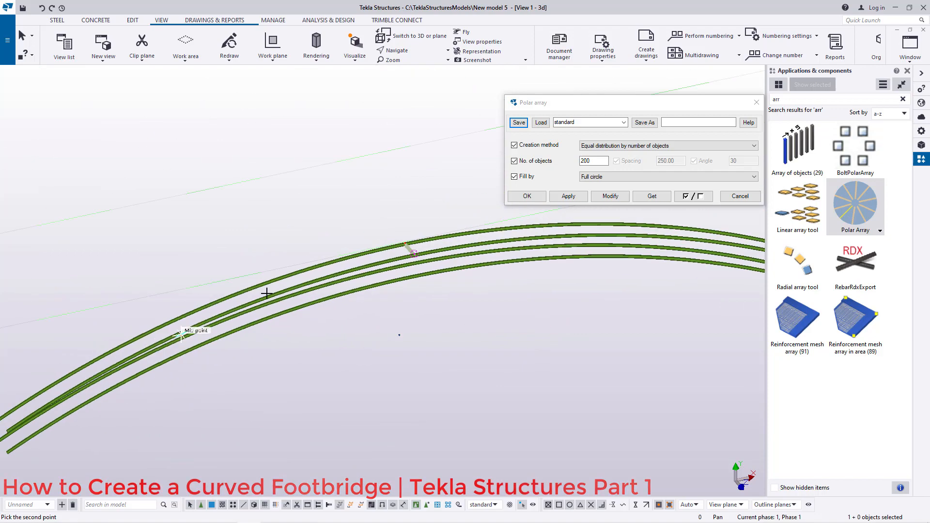
scroll(402, 242, "down", 6)
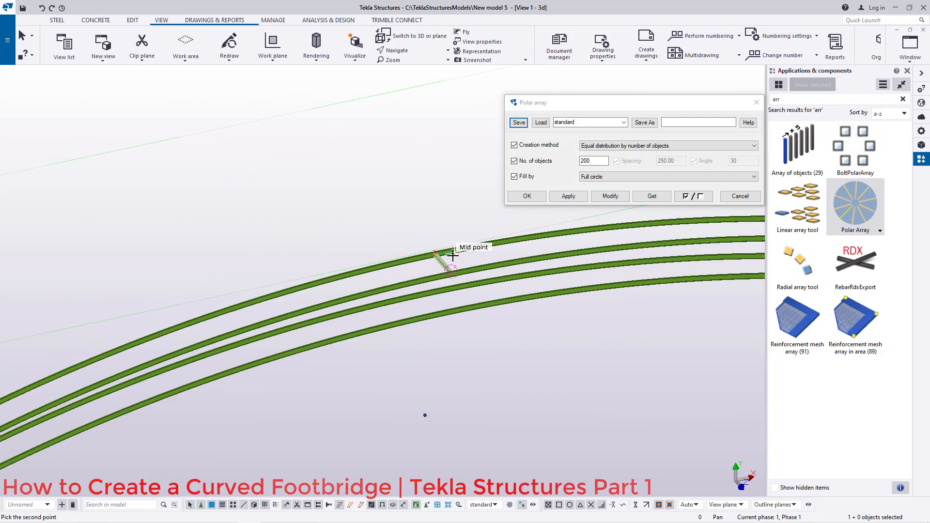
scroll(166, 359, "up", 8)
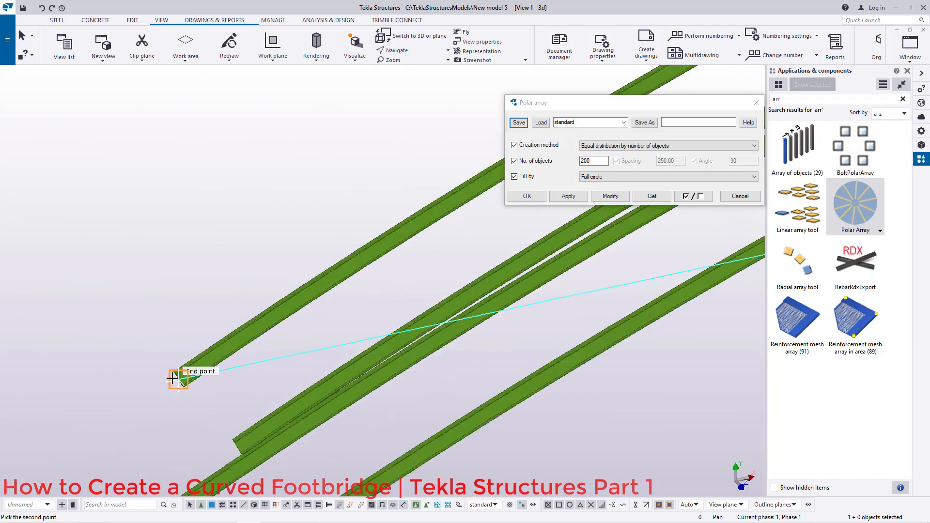
scroll(175, 373, "up", 8)
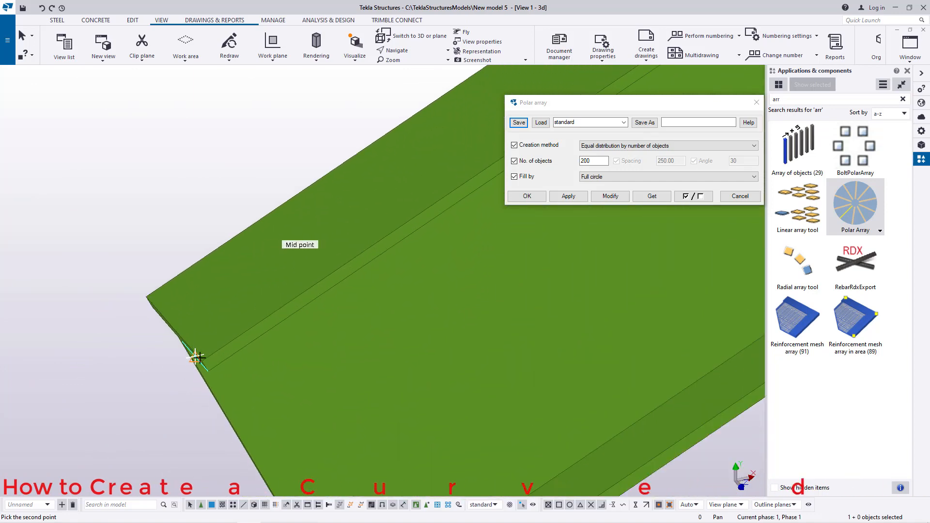
left_click(192, 364)
scroll(191, 365, "down", 10)
scroll(111, 393, "down", 10)
scroll(557, 277, "up", 10)
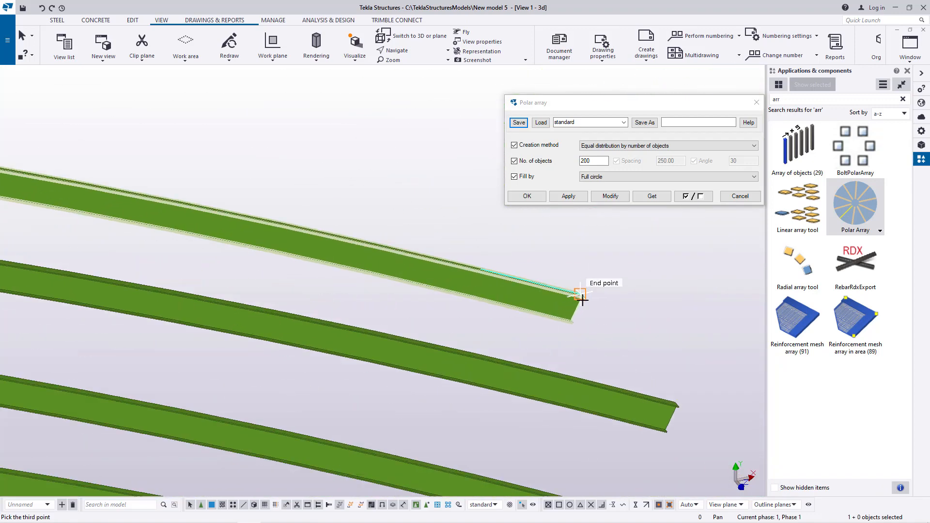
scroll(576, 298, "up", 8)
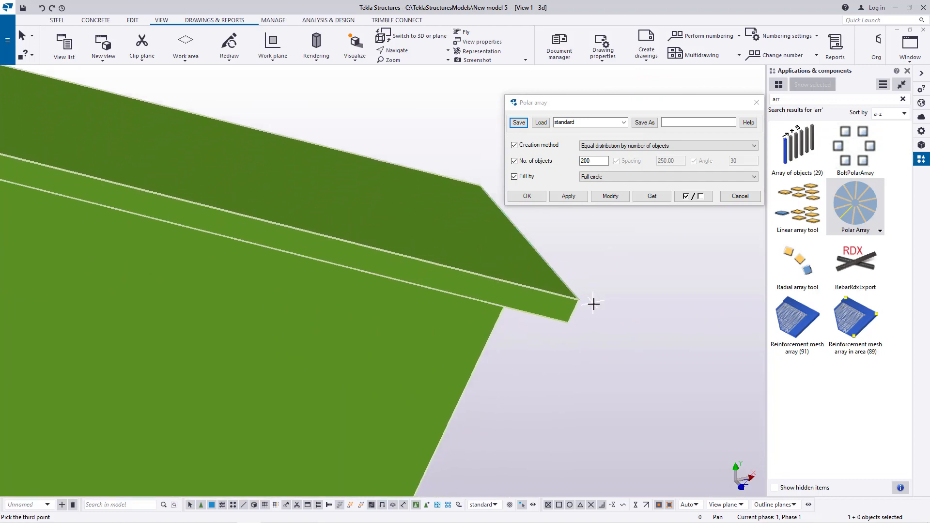
scroll(586, 299, "up", 3)
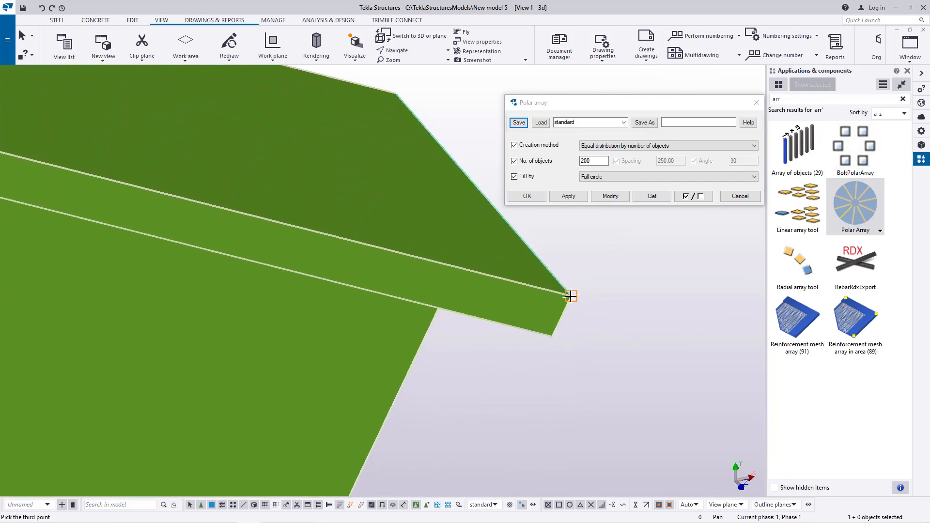
right_click(595, 270)
left_click(624, 278)
scroll(542, 319, "down", 3)
scroll(542, 322, "down", 10)
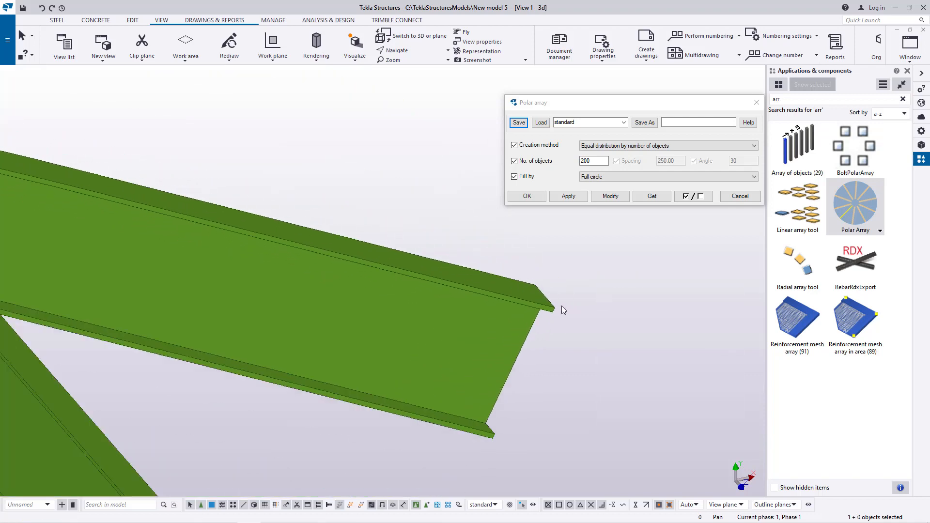
scroll(604, 317, "down", 2)
scroll(342, 311, "up", 8)
scroll(267, 239, "up", 10)
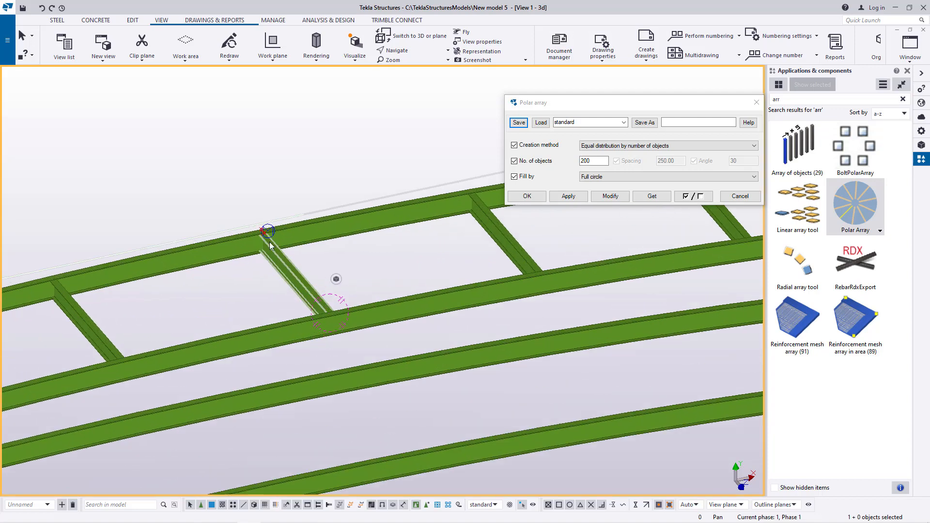
left_click(528, 197)
Step: Inspect the arrayed cross beams along the curved main beams
left_click(414, 51)
left_click(413, 63)
left_click_drag(322, 238, 336, 237)
scroll(336, 237, "down", 10)
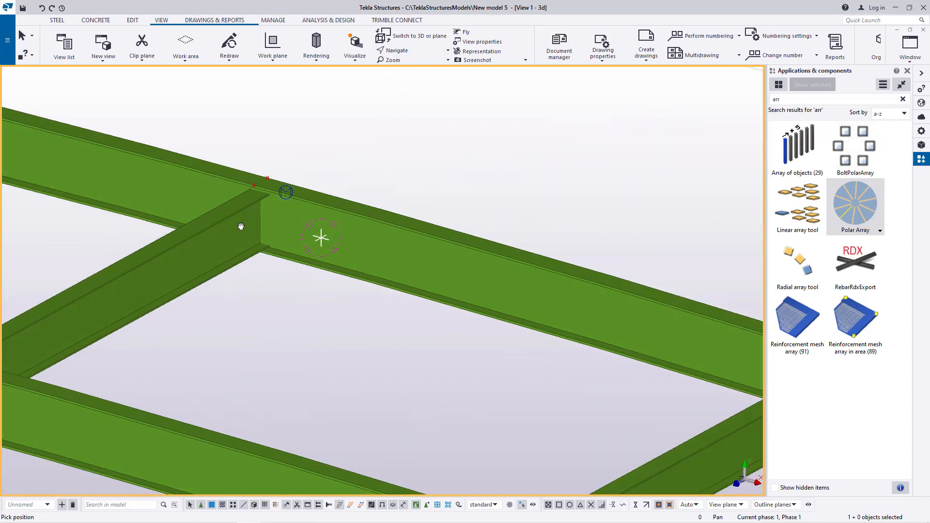
left_click_drag(259, 236, 450, 232)
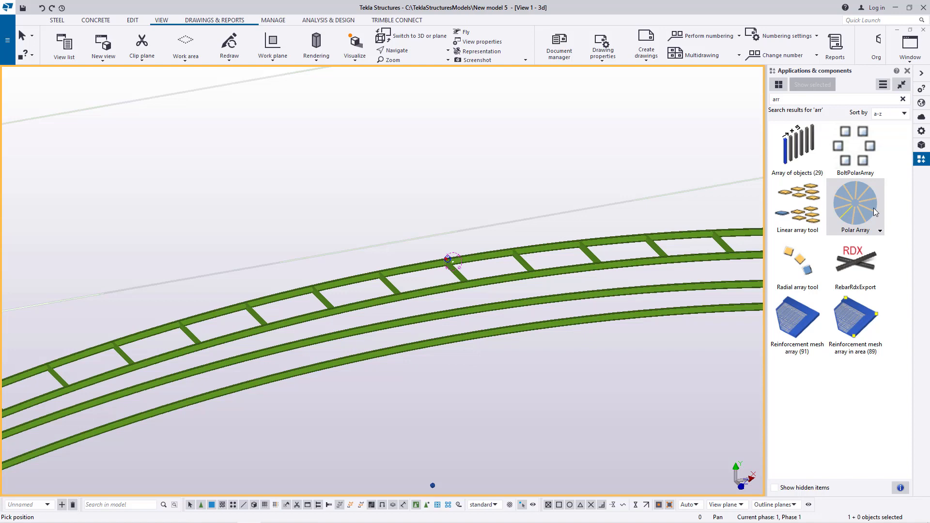
scroll(311, 280, "down", 10)
right_click(280, 243)
scroll(94, 391, "up", 10)
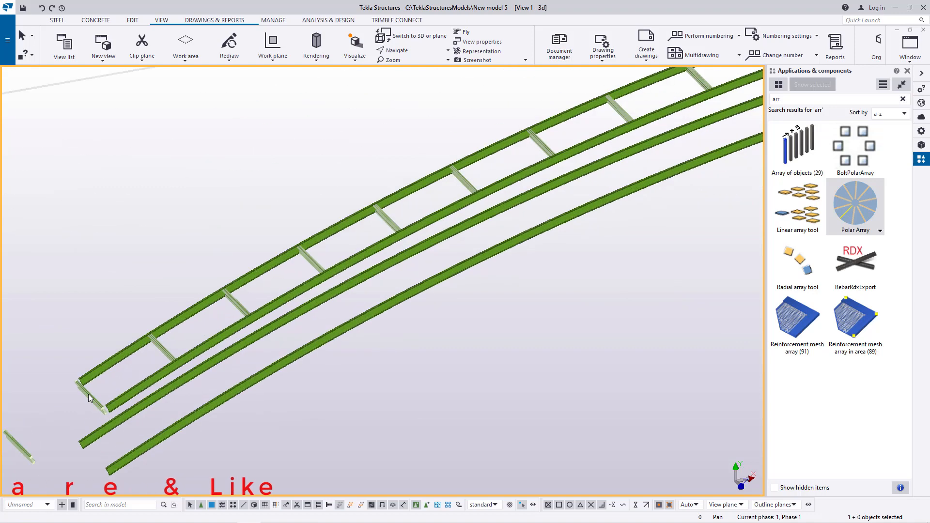
scroll(88, 394, "up", 3)
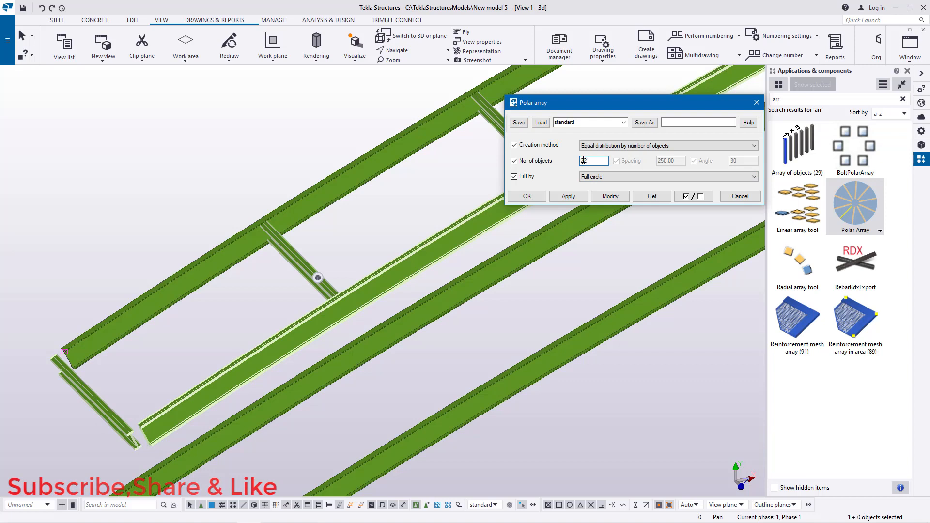
Step: Modify the polar array to 250 objects and close the dialog
left_click(613, 197)
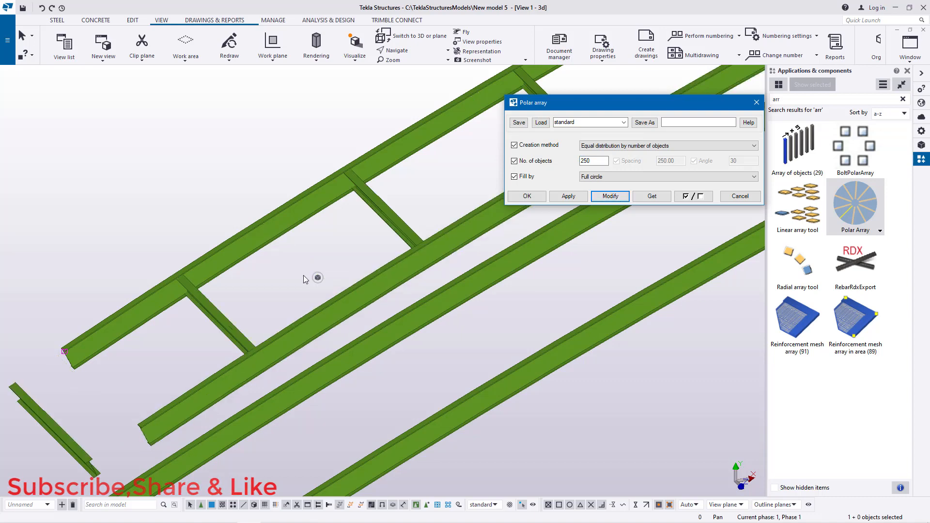
scroll(145, 310, "down", 4)
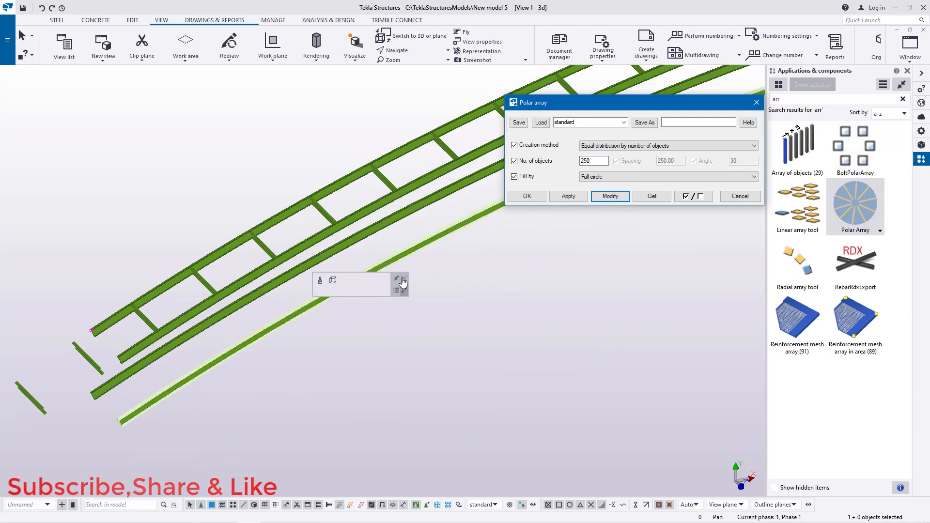
scroll(303, 263, "up", 5)
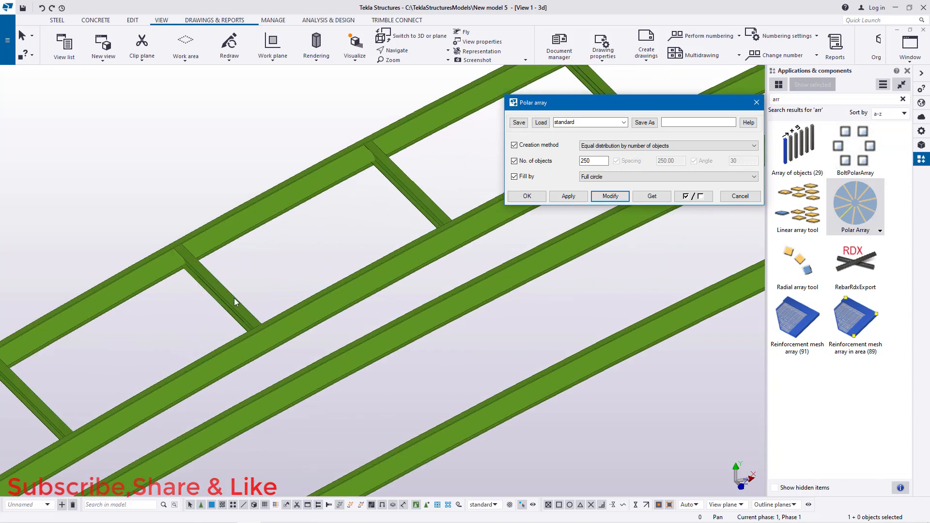
scroll(303, 262, "down", 3)
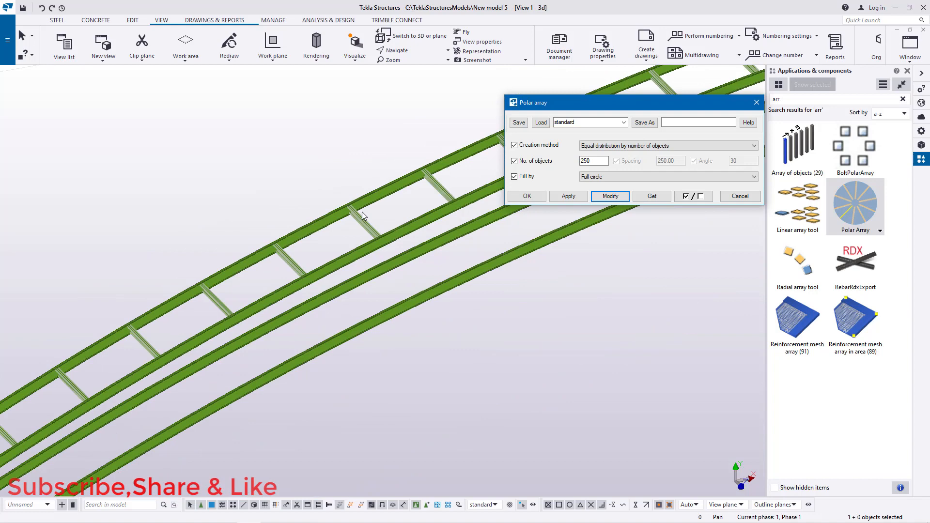
left_click(531, 199)
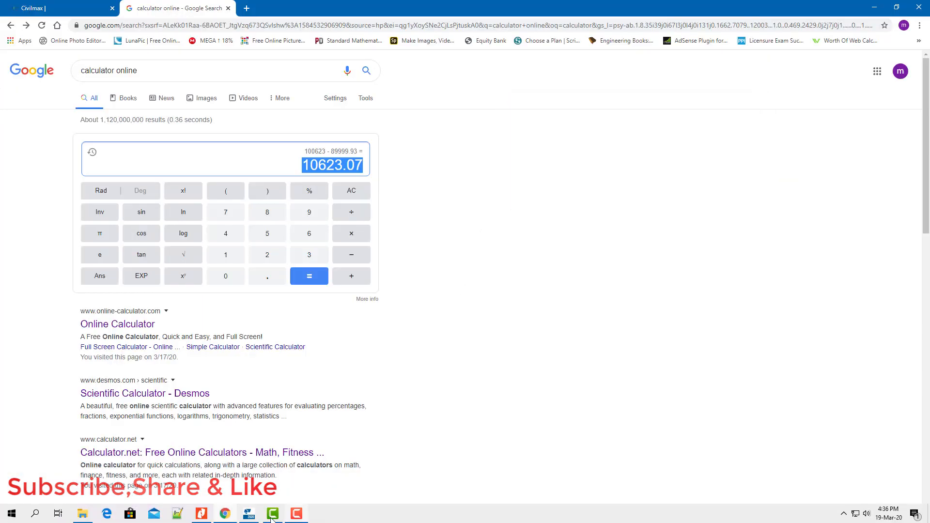
Step: Return to Tekla Structures and close the applications and components panel
left_click(256, 516)
scroll(317, 261, "down", 3)
scroll(327, 252, "up", 3)
scroll(326, 252, "up", 1)
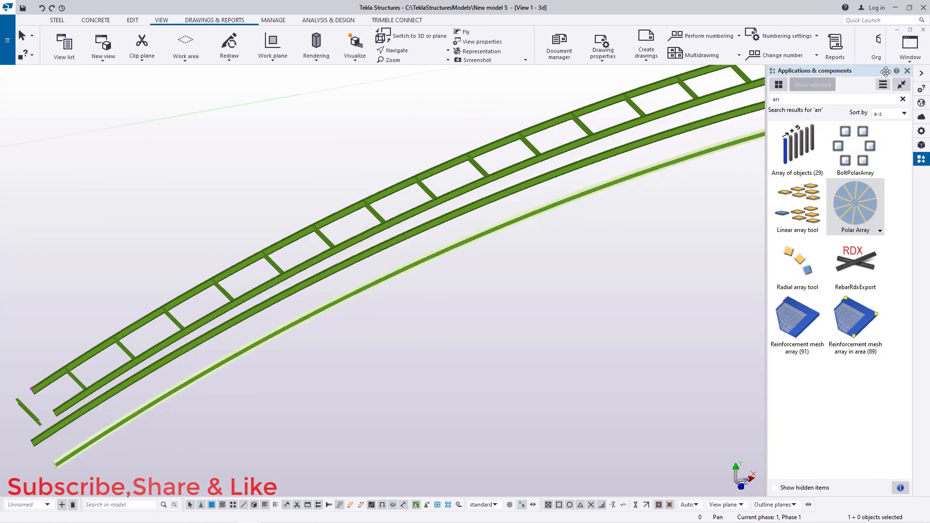
left_click(907, 72)
Step: Review the spacing of the cross beams along the arc
scroll(284, 243, "down", 2)
scroll(234, 293, "up", 6)
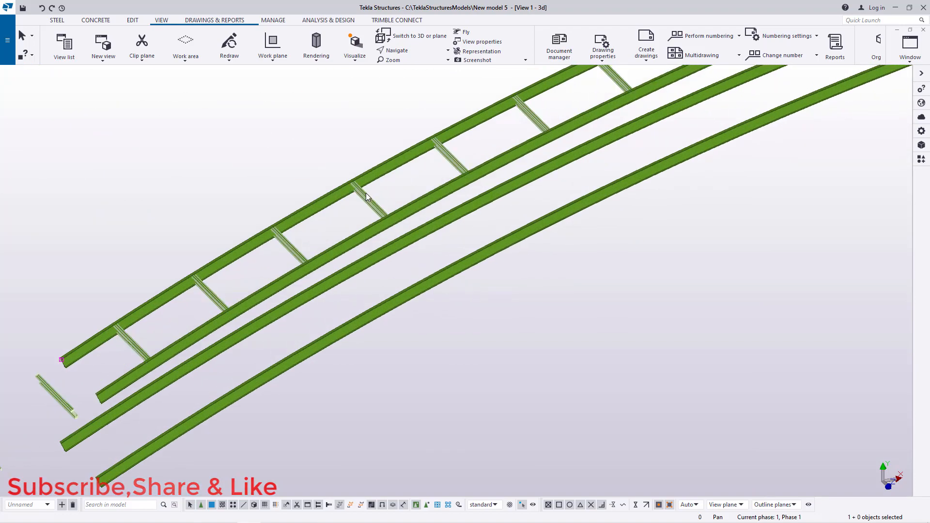
scroll(144, 347, "down", 7)
scroll(511, 181, "up", 2)
scroll(510, 181, "up", 5)
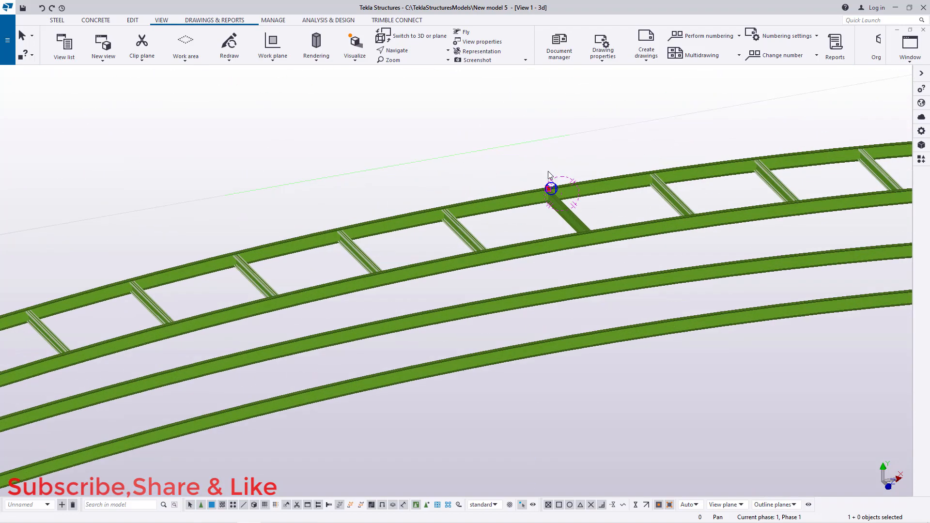
scroll(529, 192, "up", 5)
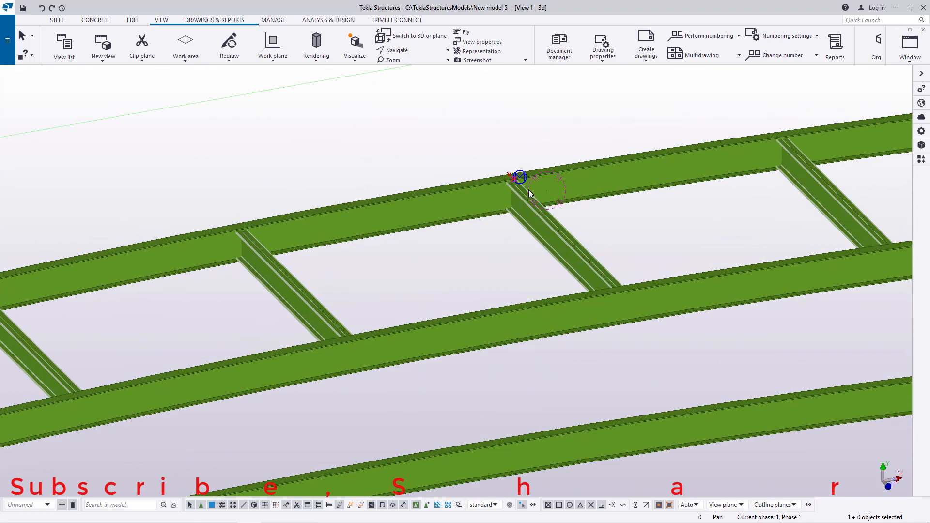
right_click(516, 130)
left_click(527, 135)
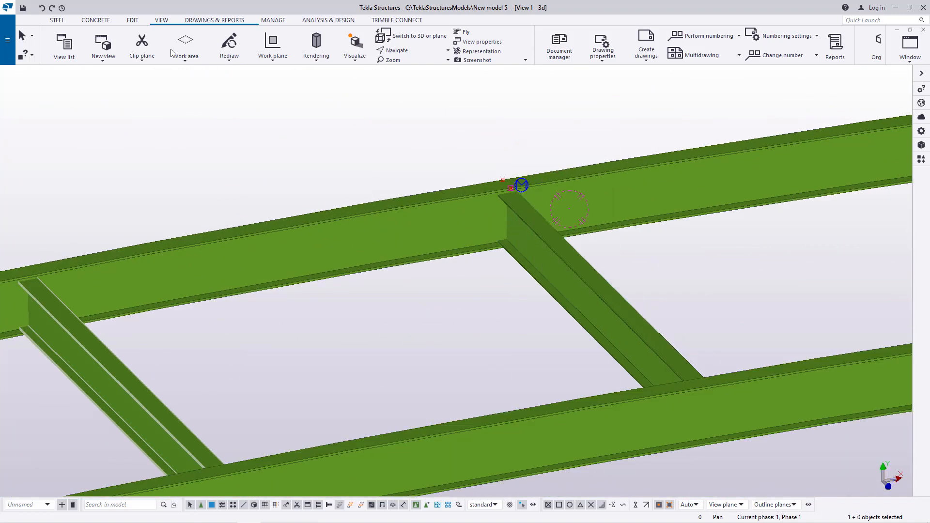
Step: Add a point at any position on the midpoint of the curved main beam's edge
left_click(131, 20)
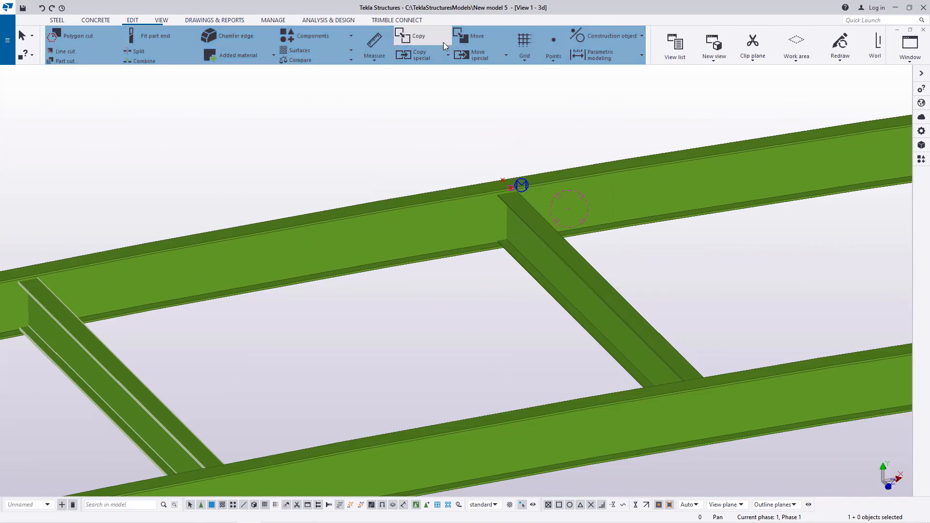
left_click(553, 48)
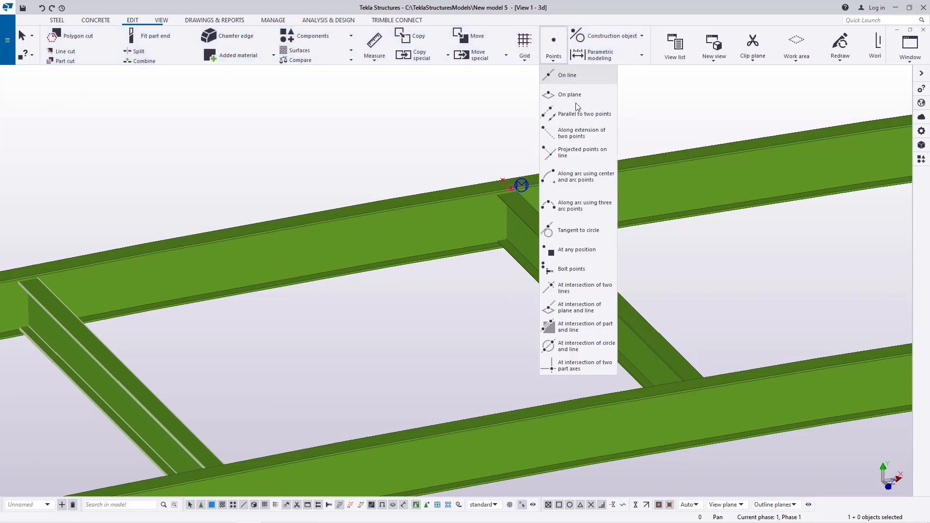
left_click(588, 248)
scroll(494, 201, "up", 5)
scroll(494, 201, "up", 4)
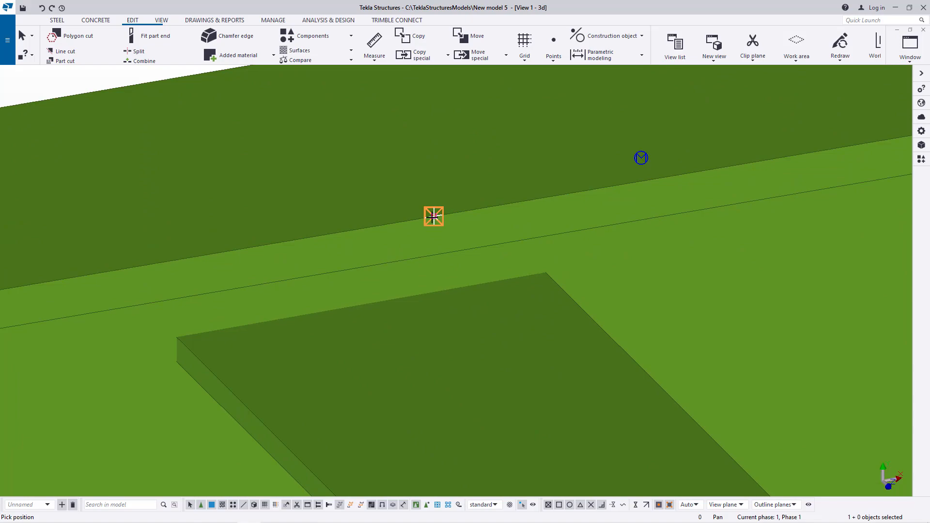
scroll(434, 216, "down", 8)
scroll(473, 249, "down", 2)
scroll(460, 254, "up", 8)
scroll(484, 257, "up", 2)
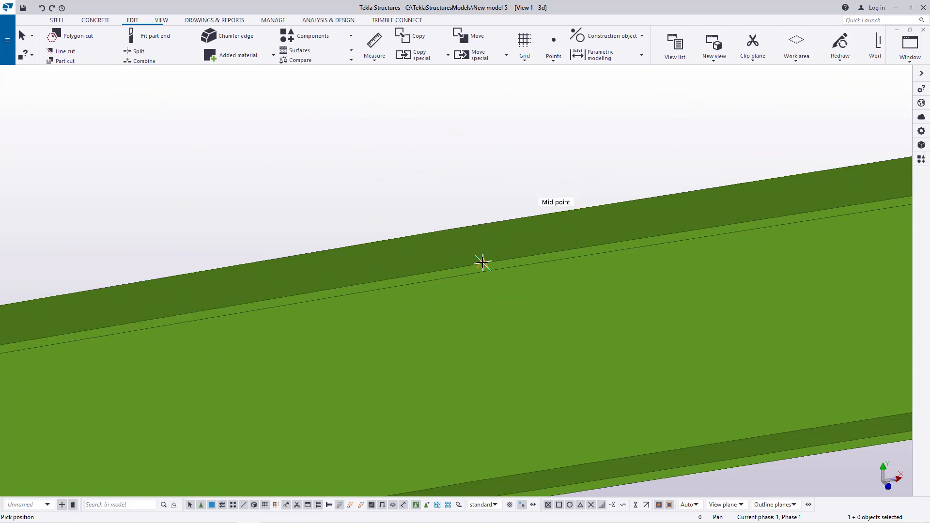
scroll(416, 380, "down", 6)
right_click(473, 264)
left_click(489, 267)
Step: Add a point at any position on the midpoint of the inner curved main beam's edge
scroll(428, 349, "down", 5)
scroll(484, 334, "down", 2)
scroll(460, 344, "up", 4)
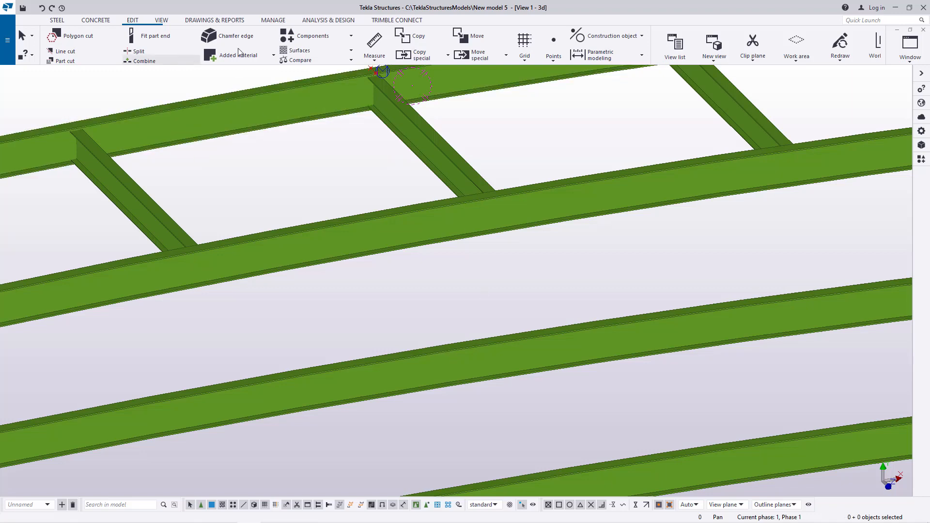
left_click(553, 55)
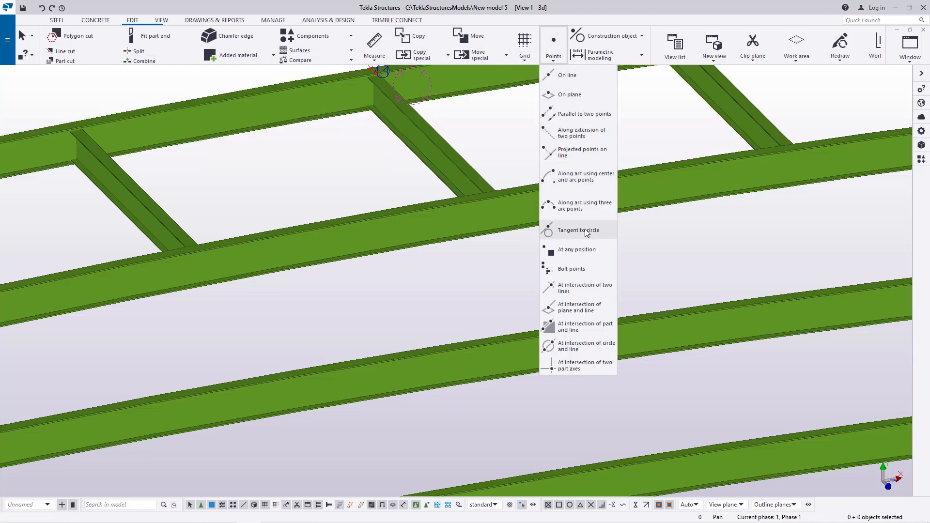
left_click(562, 251)
scroll(371, 71, "up", 2)
scroll(371, 72, "up", 3)
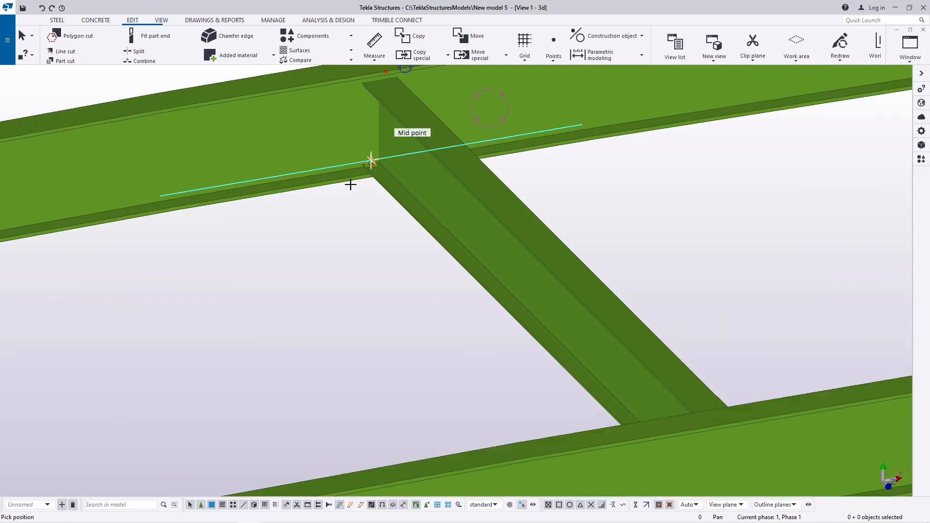
scroll(351, 180, "down", 2)
scroll(356, 107, "up", 4)
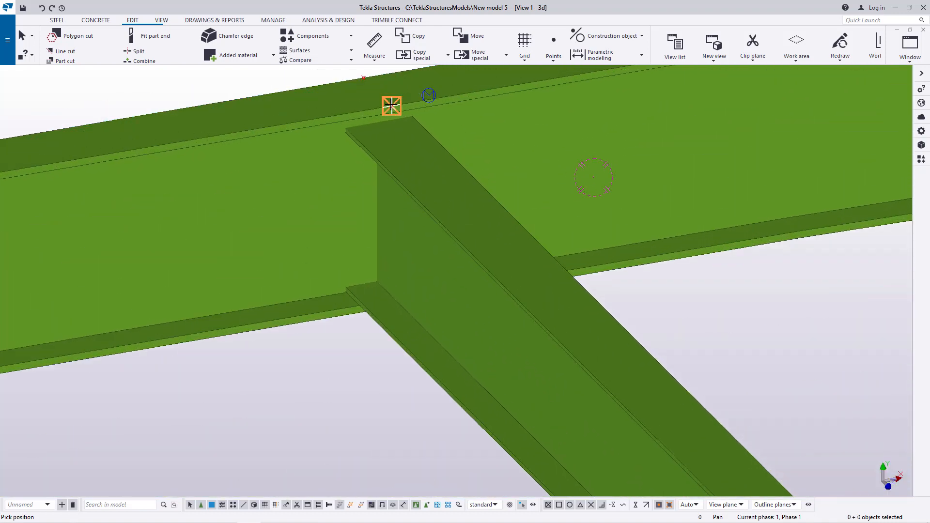
scroll(367, 242, "down", 5)
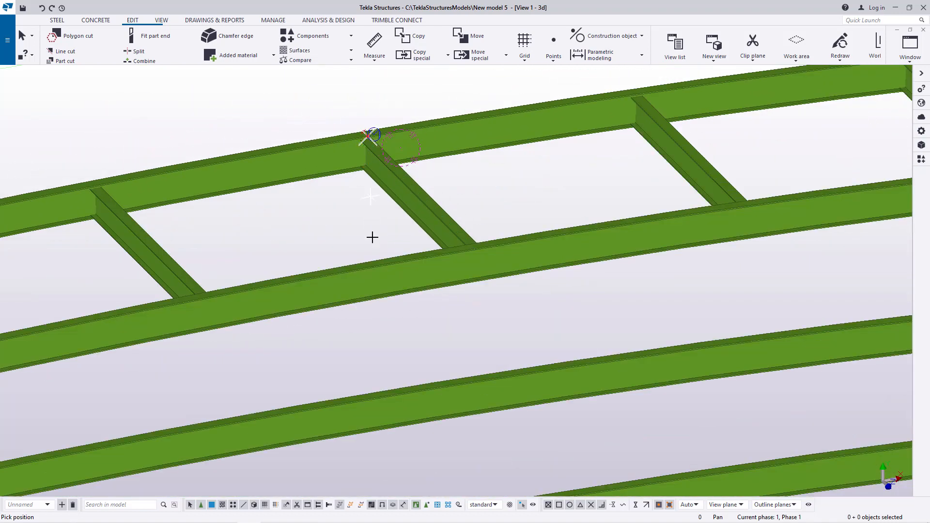
scroll(374, 267, "down", 5)
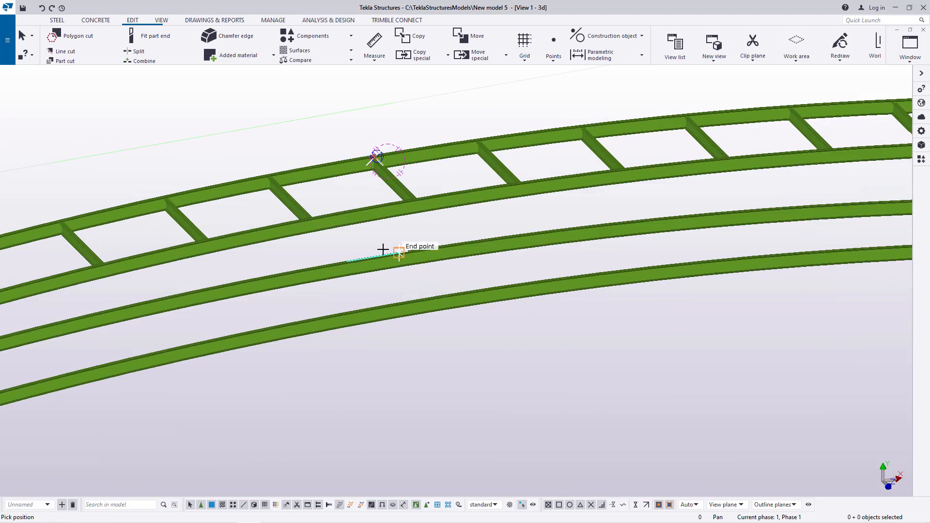
scroll(375, 262, "up", 4)
scroll(376, 262, "up", 5)
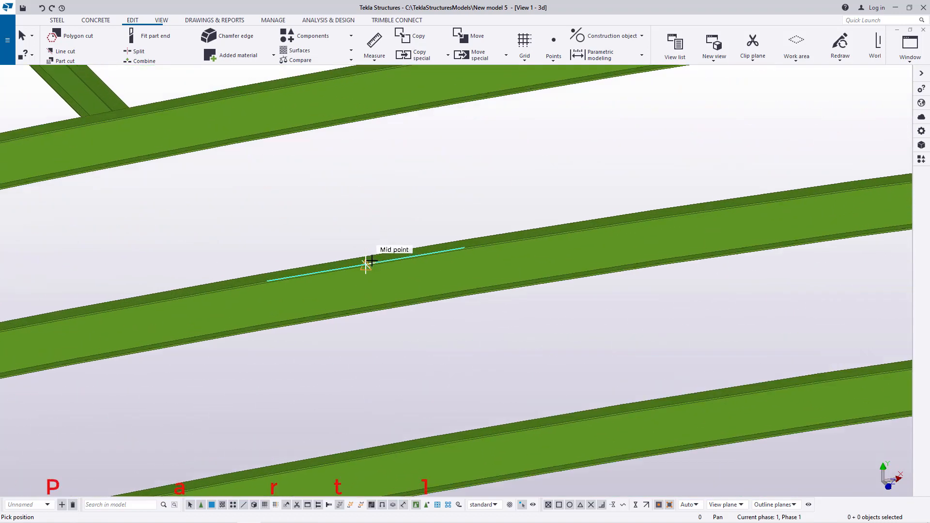
left_click(352, 270)
right_click(389, 182)
left_click(396, 185)
scroll(383, 308, "down", 2)
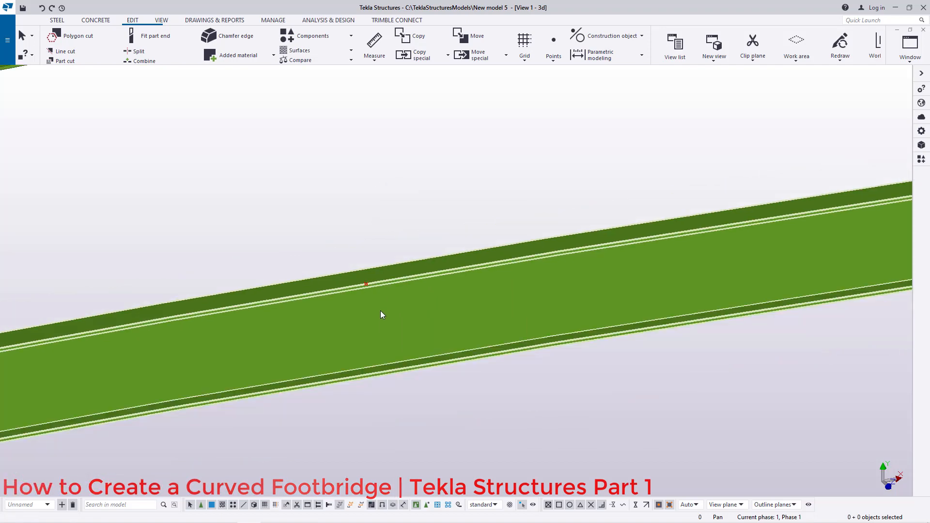
Step: Copy the cross beam from its end on the outer main beam to the new point on the inner main beam
scroll(381, 312, "down", 4)
left_click(404, 189)
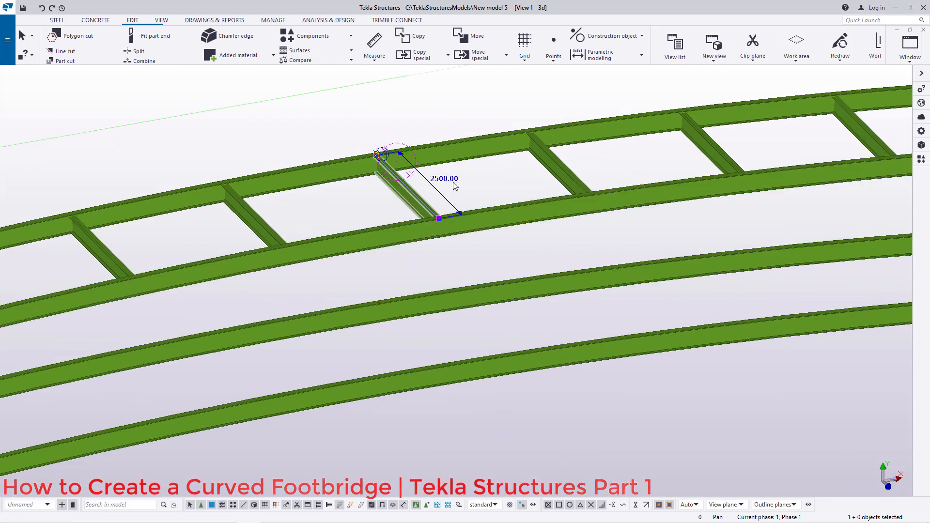
right_click(477, 176)
left_click(491, 229)
scroll(363, 139, "up", 3)
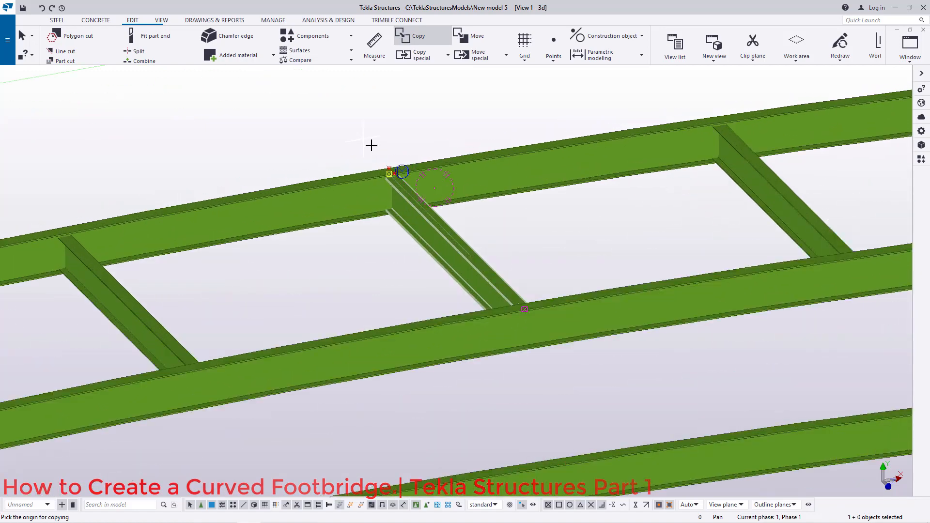
scroll(402, 183, "up", 6)
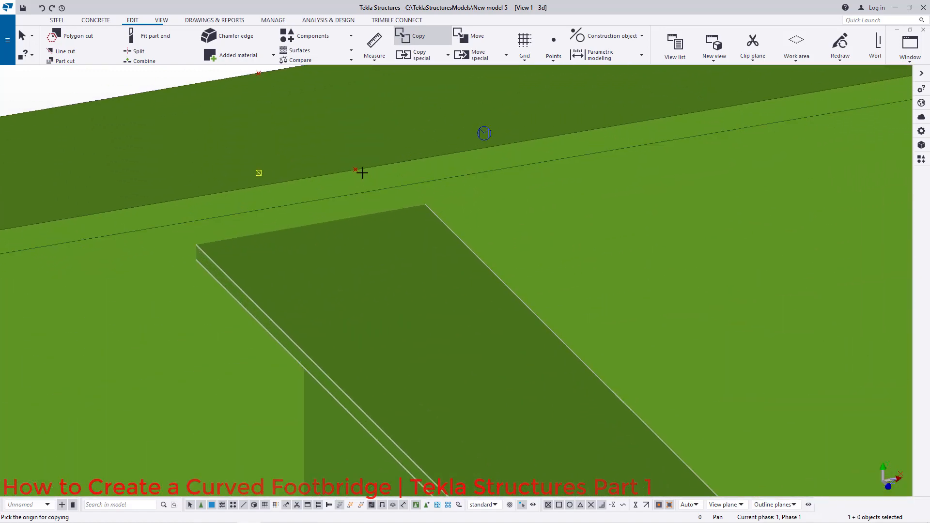
scroll(356, 172, "down", 8)
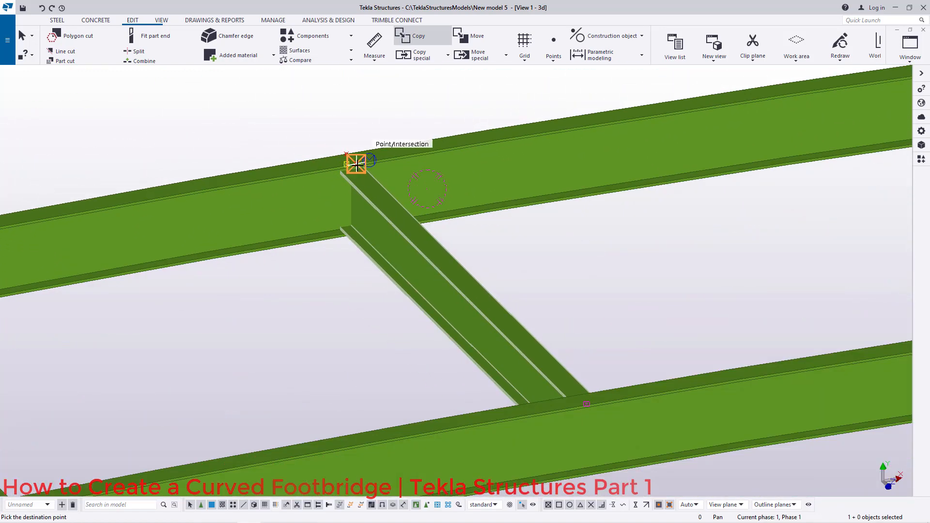
scroll(343, 266, "up", 8)
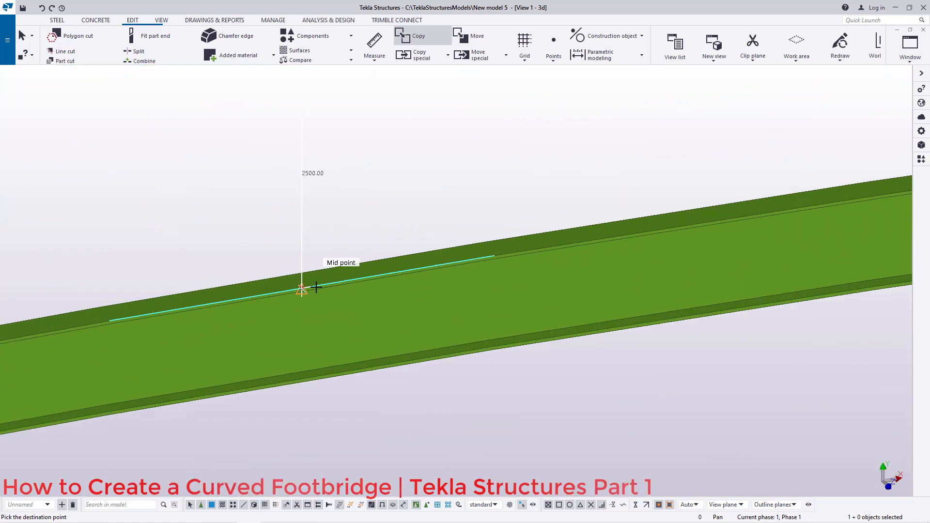
scroll(272, 288, "up", 2)
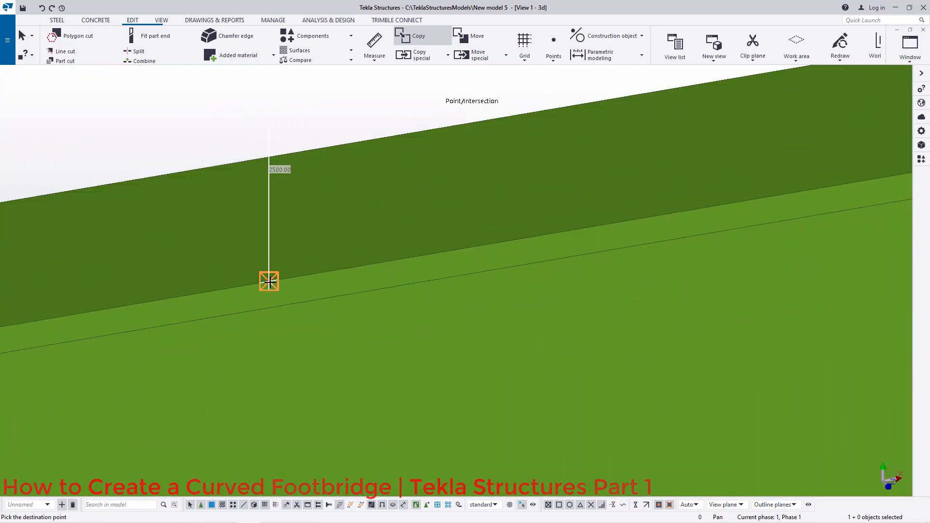
scroll(270, 280, "down", 10)
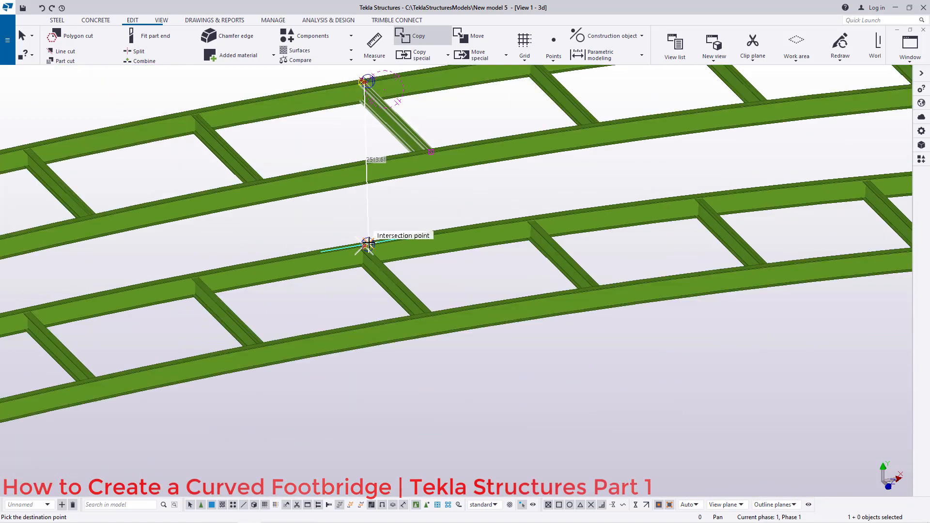
scroll(368, 243, "down", 5)
right_click(511, 251)
left_click(557, 257)
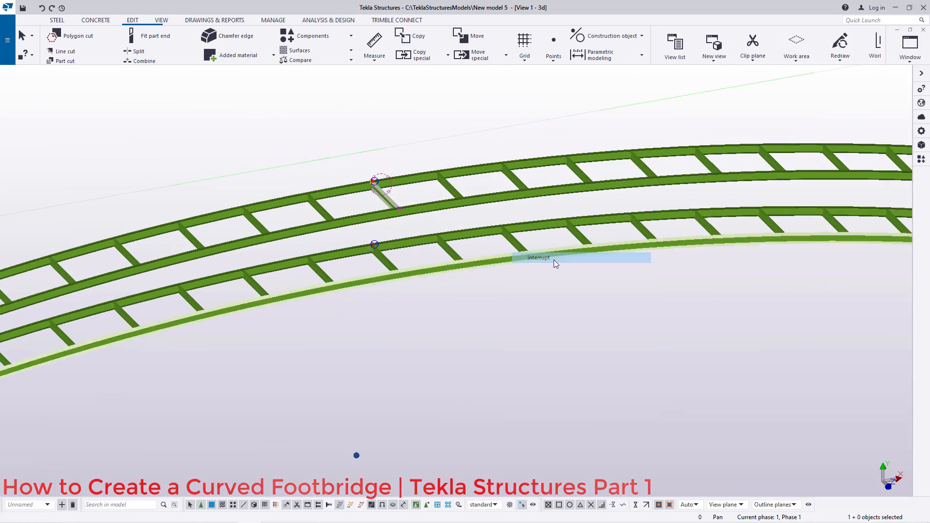
Step: Orbit and zoom around the copied cross beam to inspect its position between the main beams
scroll(381, 183, "up", 3)
left_click(163, 21)
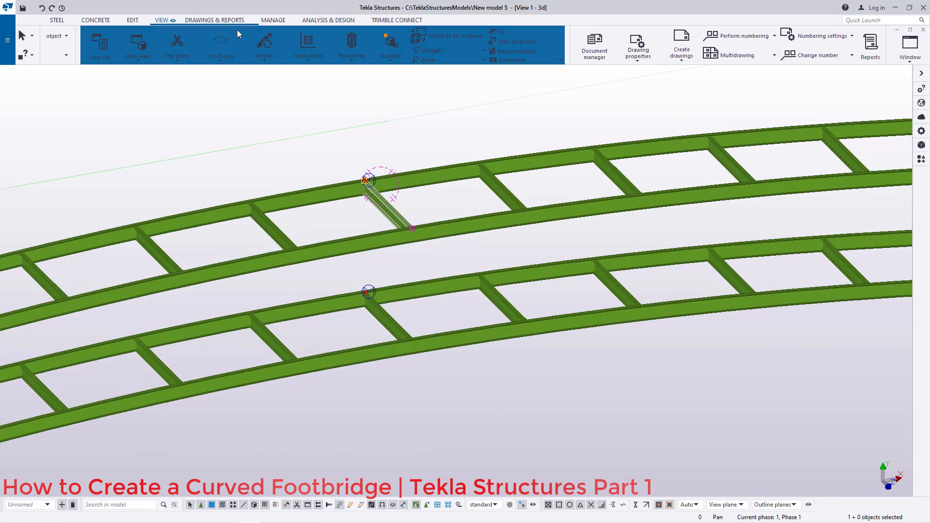
middle_click_drag(406, 221, 573, 208, "ctrl")
right_click(541, 170)
left_click(566, 177)
scroll(322, 341, "up", 5)
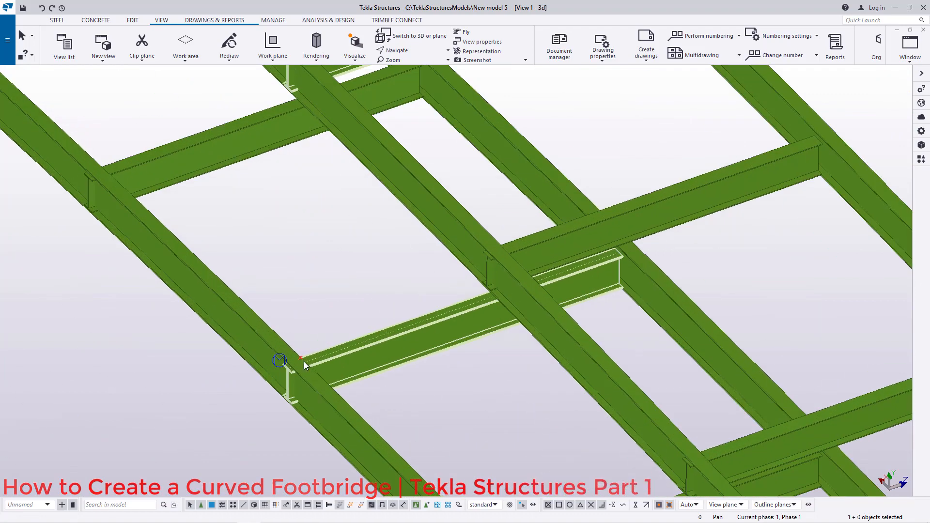
scroll(310, 361, "up", 4)
scroll(287, 367, "down", 5)
middle_click_drag(579, 282, 606, 298, "ctrl")
scroll(608, 295, "down", 2)
scroll(165, 222, "up", 5)
scroll(145, 208, "up", 2)
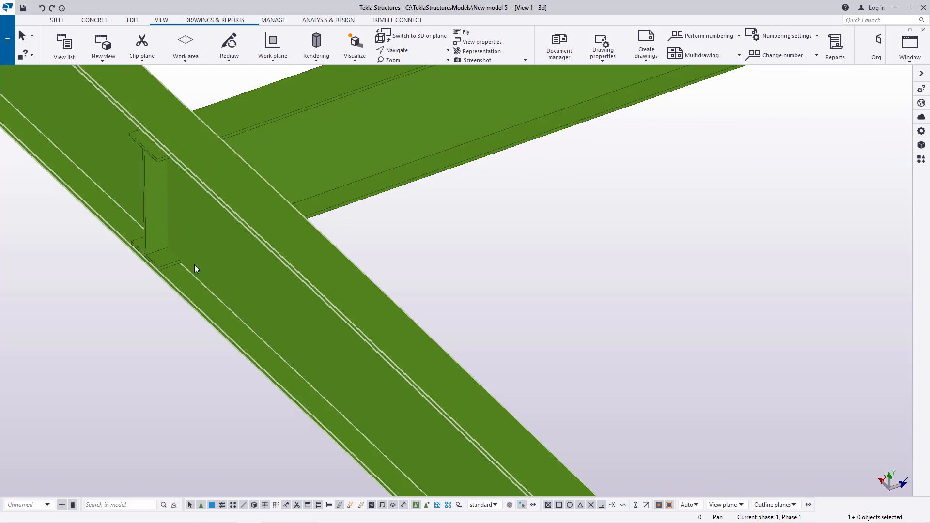
scroll(199, 236, "down", 4)
scroll(298, 276, "down", 1)
scroll(297, 275, "up", 1)
scroll(296, 292, "down", 5)
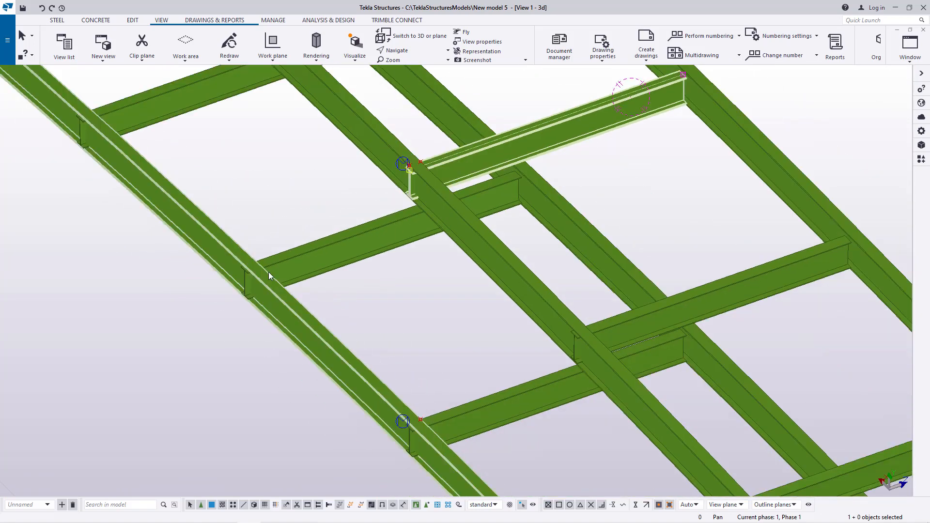
scroll(275, 279, "down", 2)
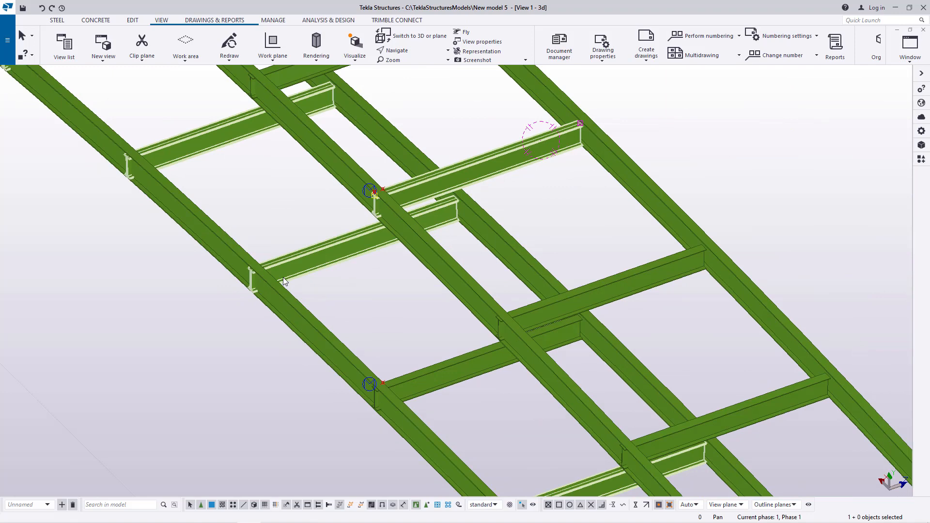
scroll(280, 281, "down", 5)
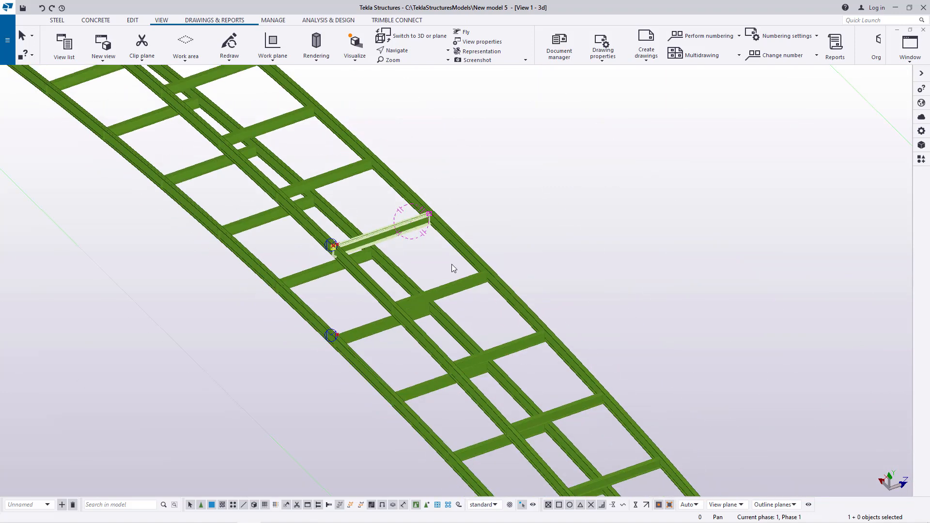
left_click(413, 54)
left_click(415, 70)
left_click_drag(419, 298, 295, 287)
scroll(295, 286, "up", 10)
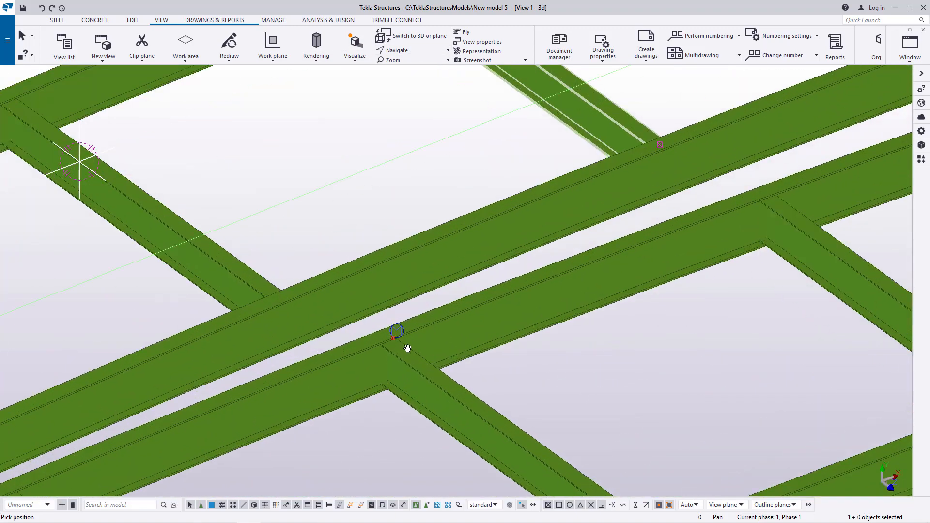
scroll(407, 348, "up", 3)
right_click(413, 315)
left_click(459, 322)
scroll(390, 322, "up", 6)
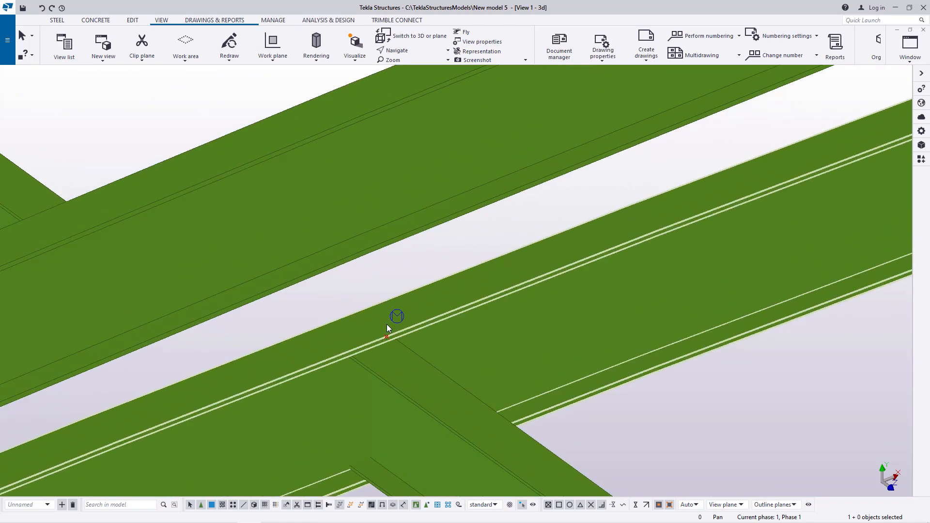
Step: Add a point at any position on the main beam's top edge beside the cross beam joint
left_click(132, 21)
left_click(554, 46)
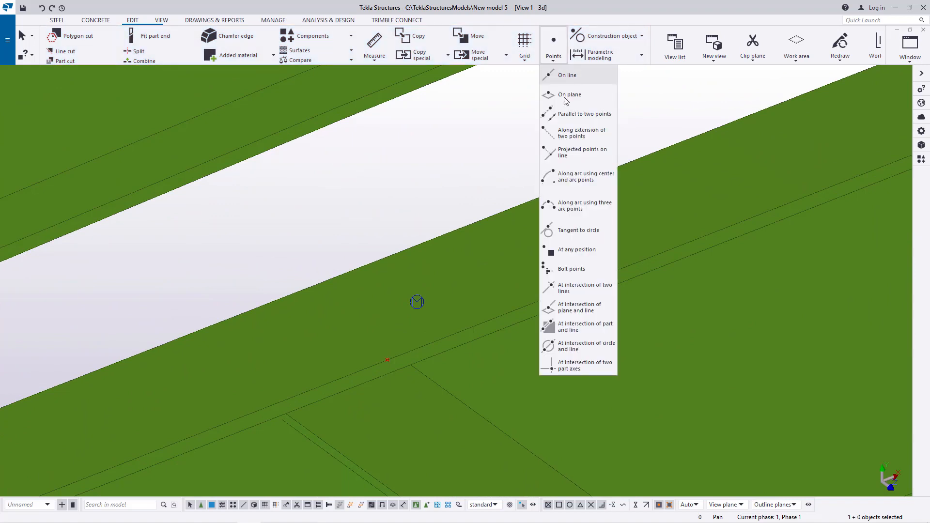
left_click(581, 247)
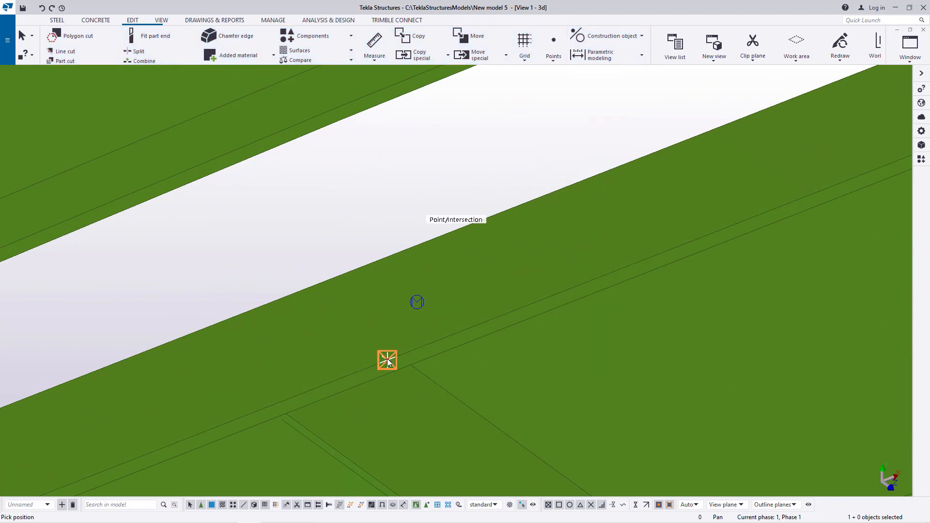
left_click(292, 296)
right_click(338, 229)
left_click(371, 236)
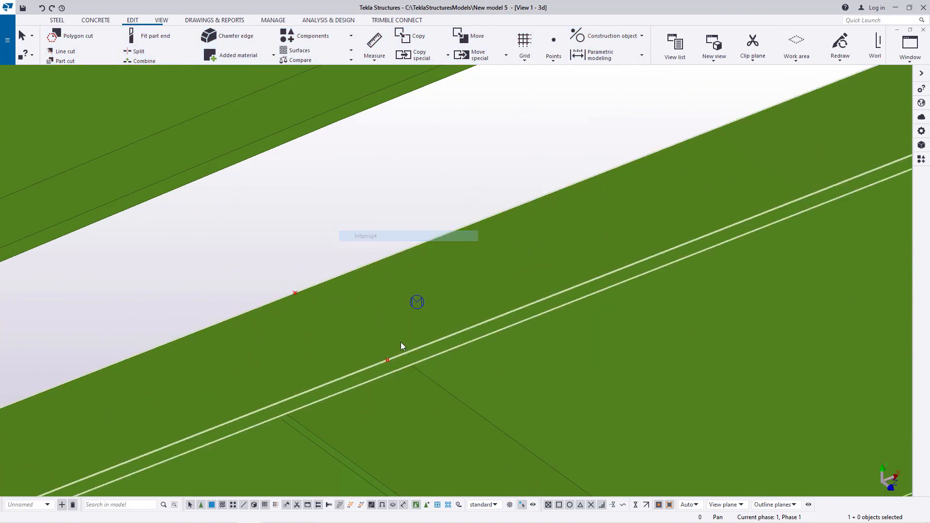
Step: Add 1 divided line point between the edge point and the cross beam joint point
left_click(553, 57)
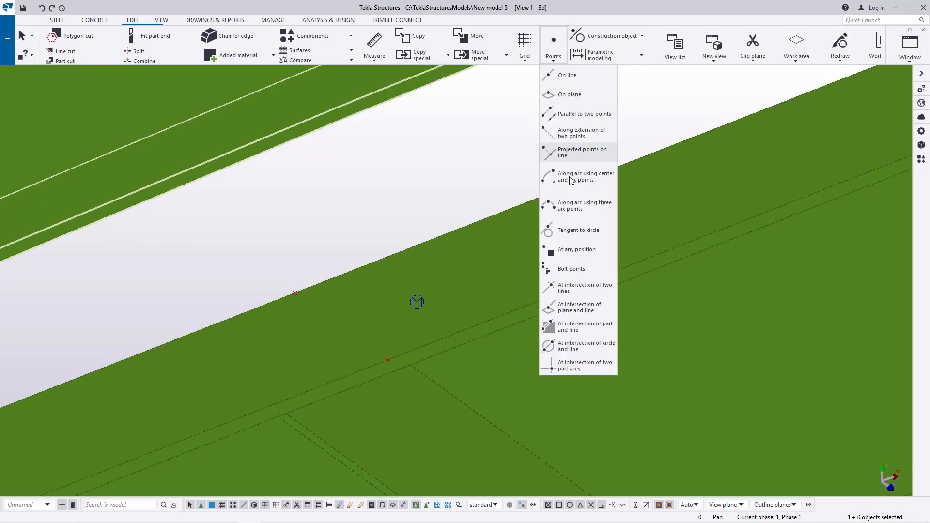
left_click(552, 73)
scroll(337, 295, "up", 2)
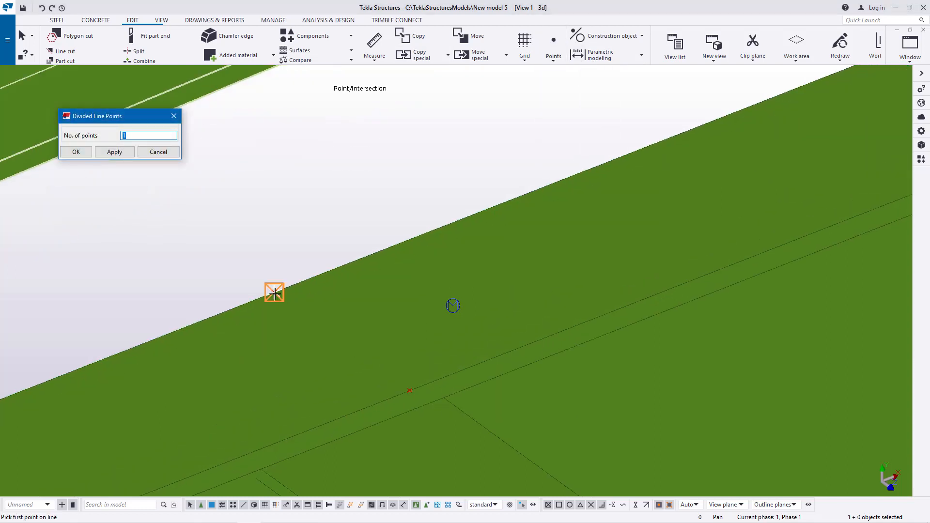
left_click(274, 292)
left_click(410, 390)
right_click(311, 180)
left_click(339, 187)
left_click(118, 154)
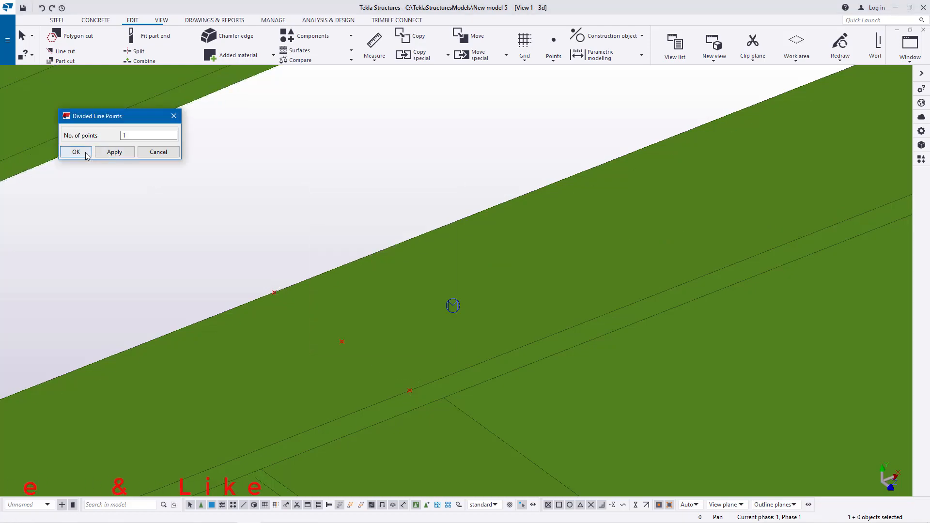
left_click(86, 154)
Step: Copy the selected reference point from the cross beam joint point onto the midpoint of the main beam's lower edge
scroll(293, 350, "down", 9)
scroll(310, 368, "down", 3)
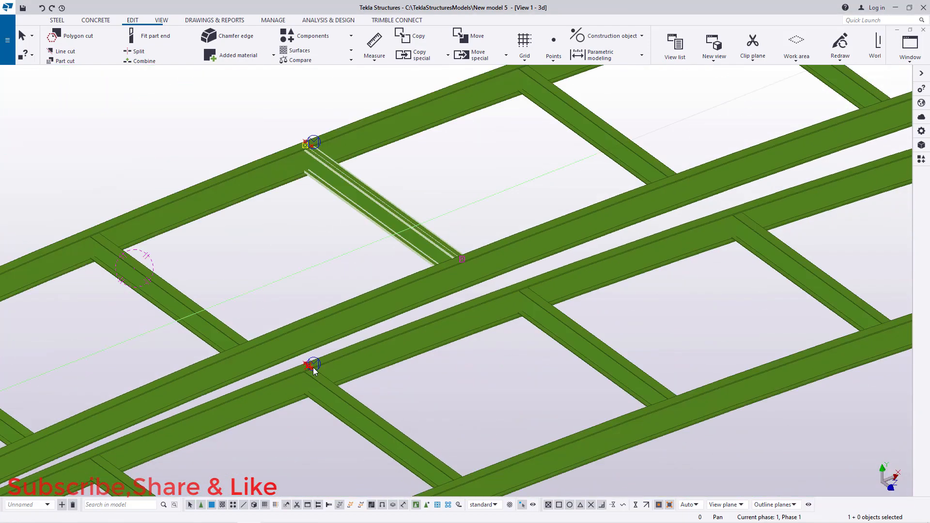
scroll(296, 264, "up", 8)
scroll(297, 209, "up", 1)
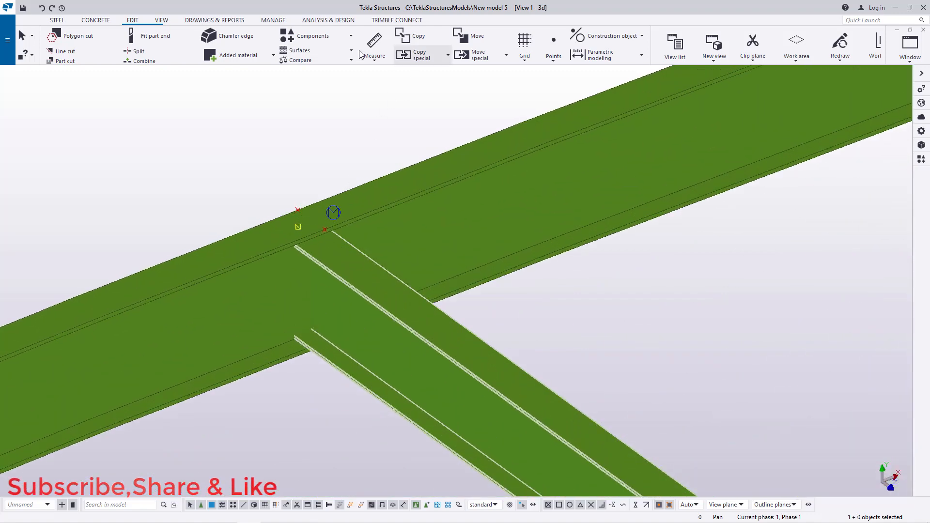
scroll(332, 361, "up", 3)
left_click(162, 21)
middle_click_drag(328, 270, 347, 183, "ctrl")
right_click(354, 119)
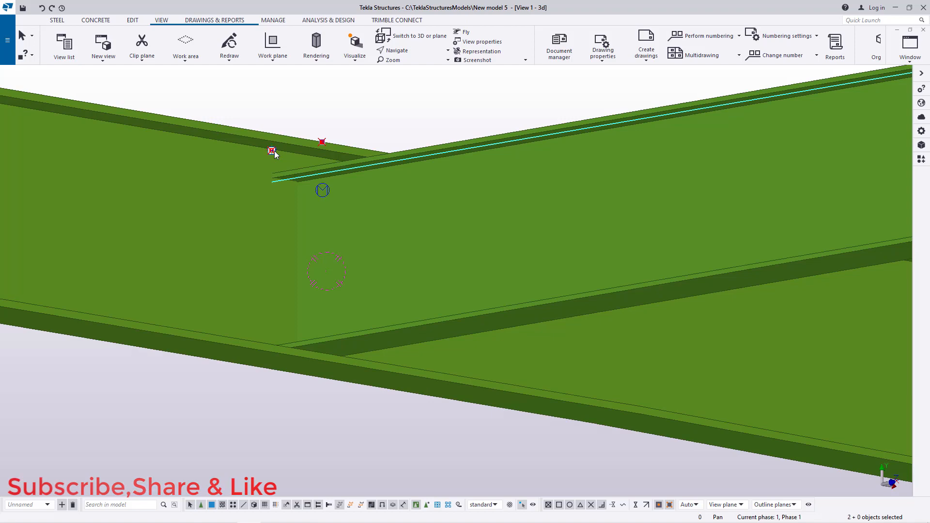
right_click(363, 120)
left_click(392, 140)
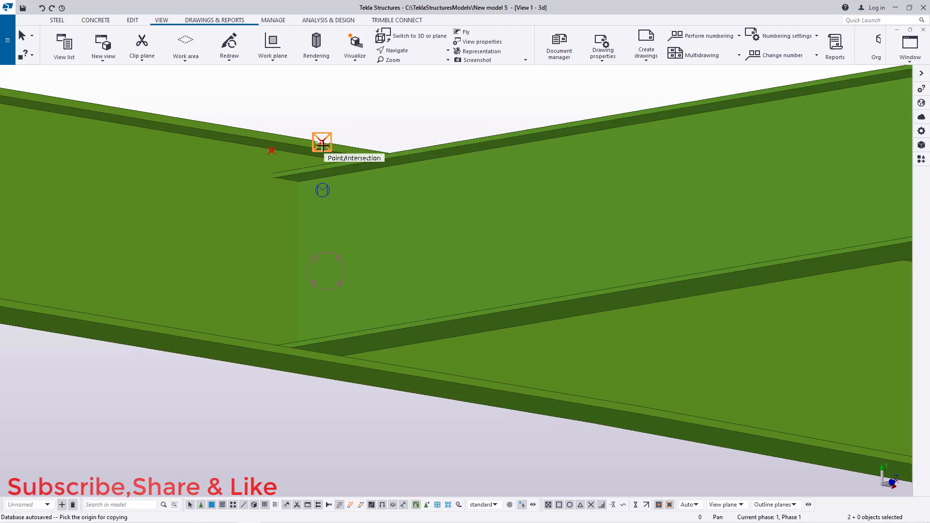
scroll(331, 138, "up", 3)
left_click(315, 144)
scroll(339, 119, "down", 4)
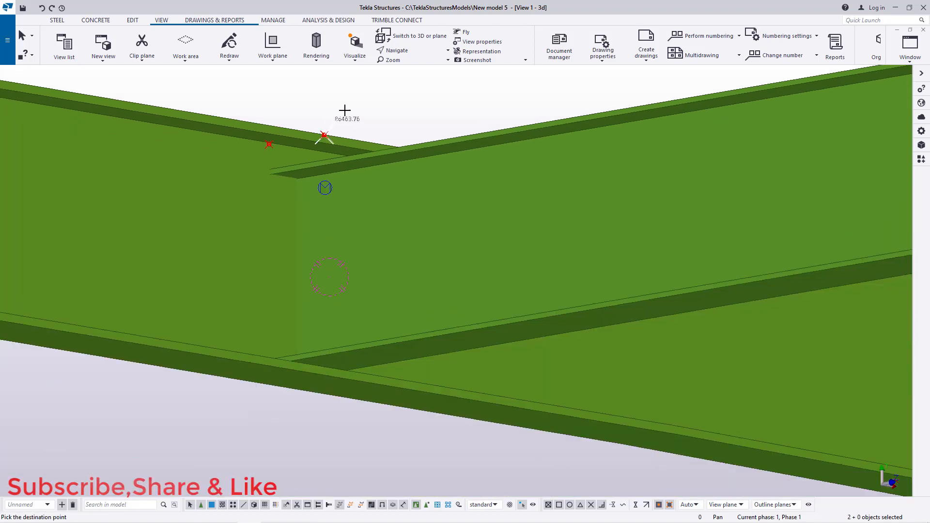
scroll(357, 285, "up", 6)
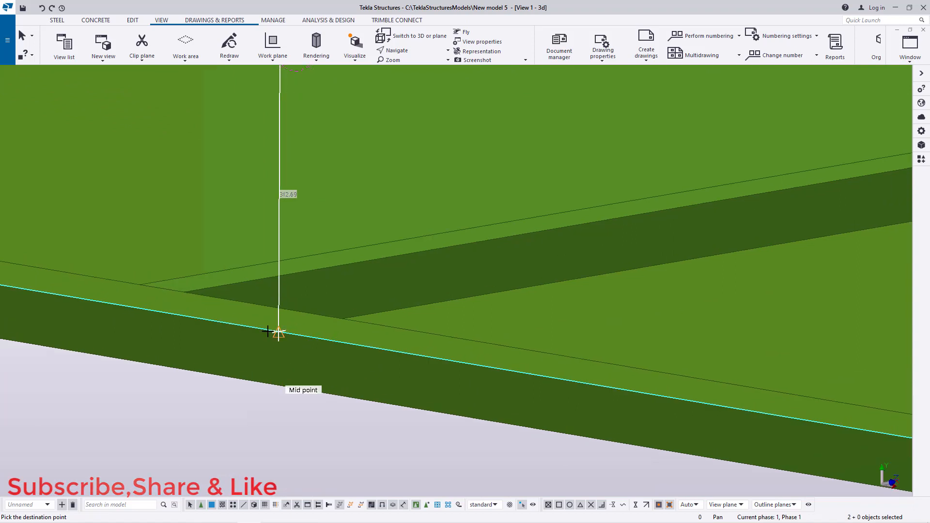
left_click(281, 332)
right_click(305, 195)
left_click(333, 205)
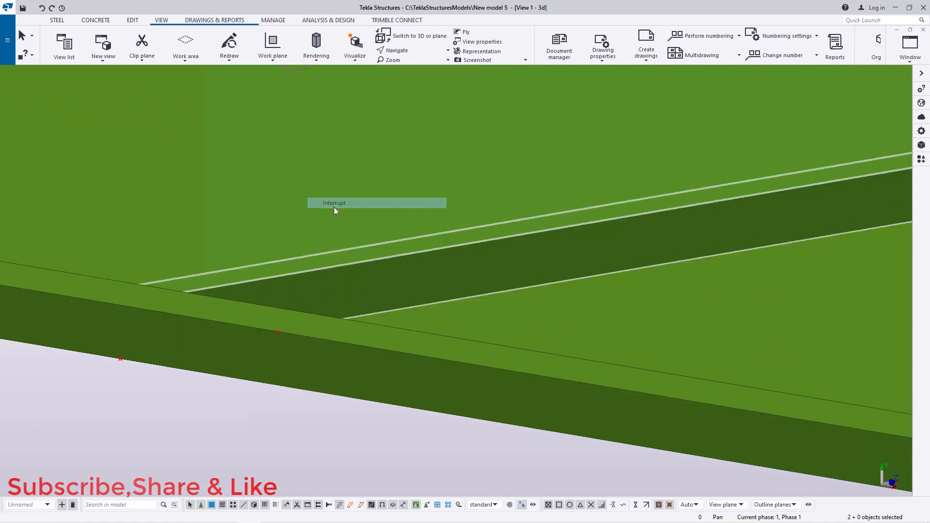
Step: Add 1 divided line point between the two reference points on the main beam's lower edge
scroll(339, 216, "down", 4)
scroll(195, 317, "up", 3)
scroll(192, 316, "up", 2)
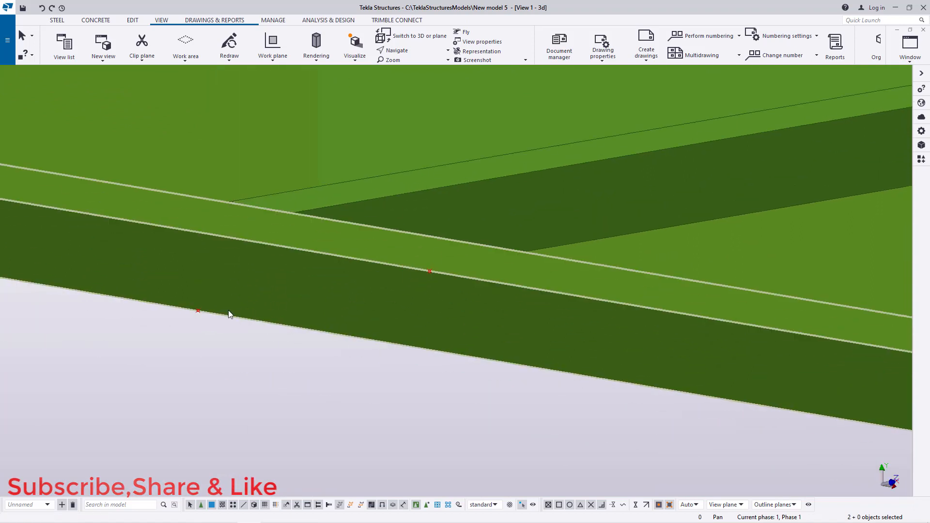
left_click(135, 23)
left_click(554, 61)
left_click(556, 75)
scroll(203, 314, "up", 2)
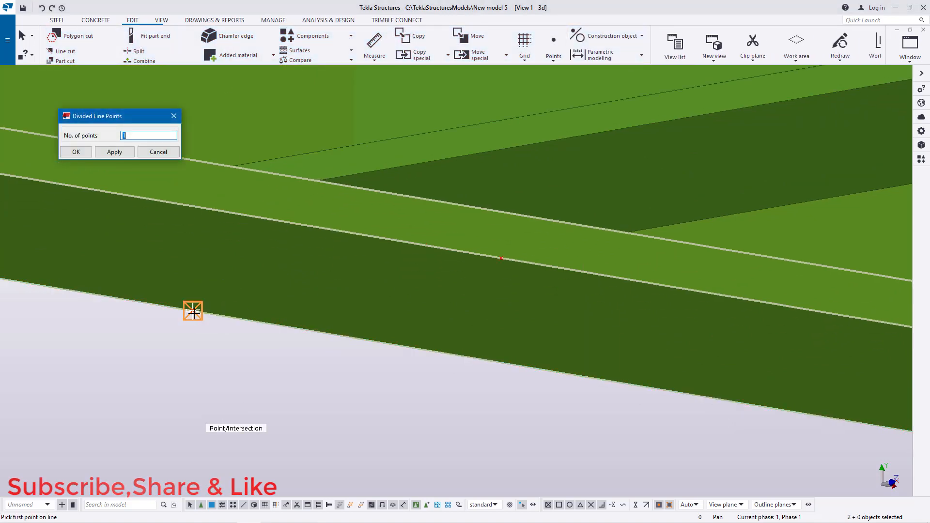
left_click(194, 313)
right_click(402, 265)
left_click(429, 270)
left_click(115, 152)
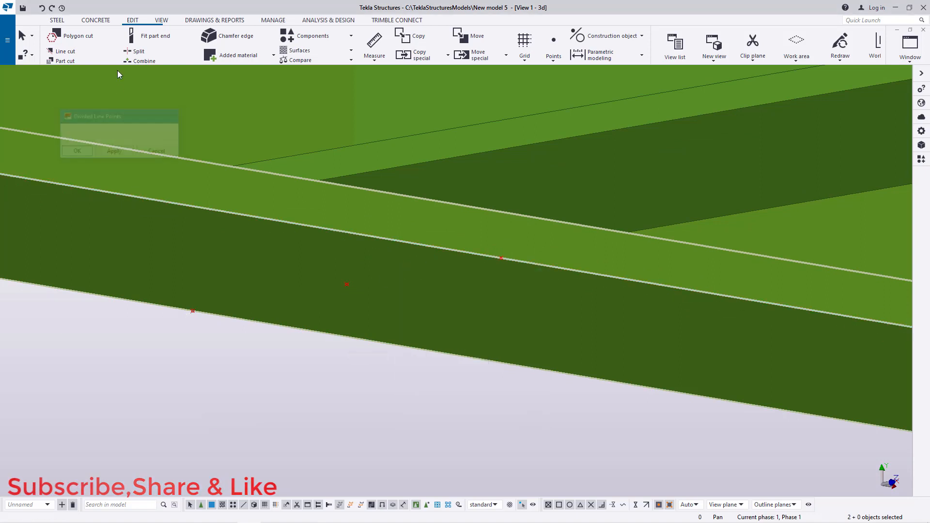
Step: Model a steel beam from the new divided point across to the midpoint on the opposite main beam
left_click(57, 20)
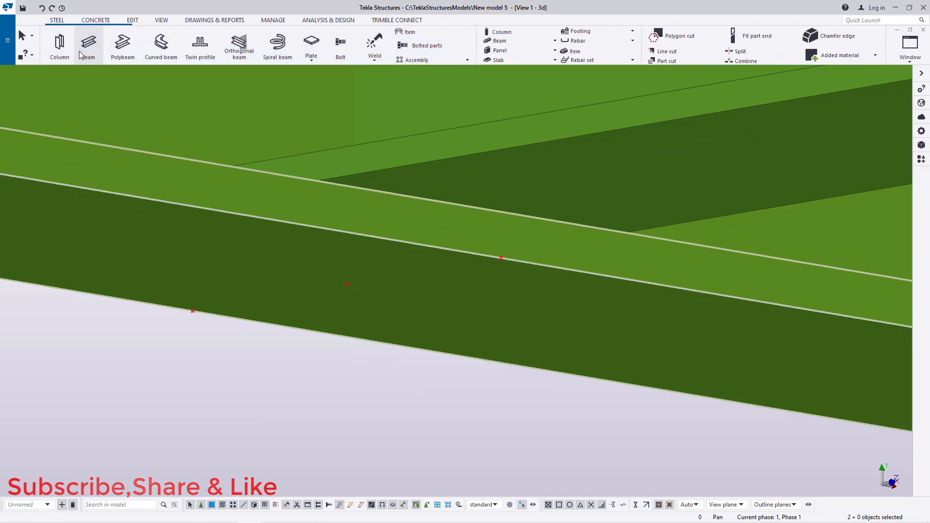
left_click(347, 284)
scroll(357, 253, "down", 6)
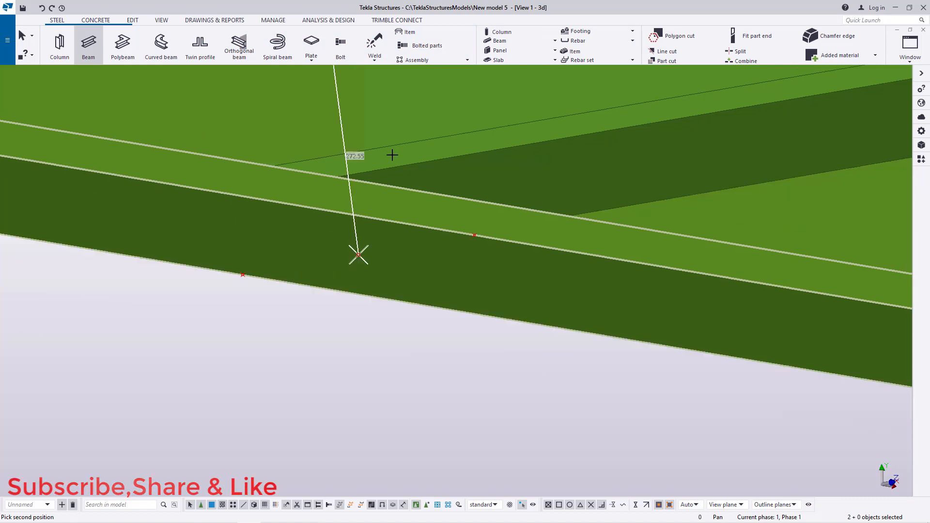
scroll(409, 167, "down", 2)
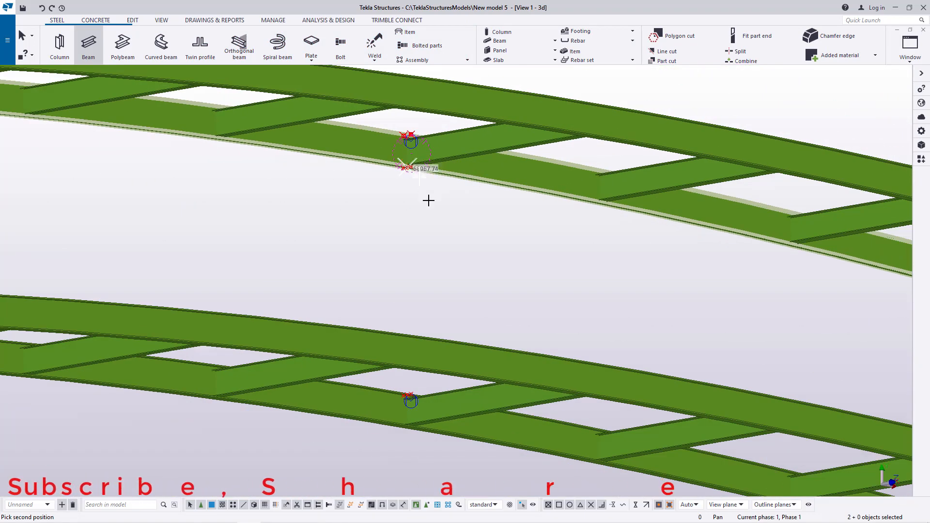
scroll(417, 386, "up", 8)
scroll(393, 391, "up", 4)
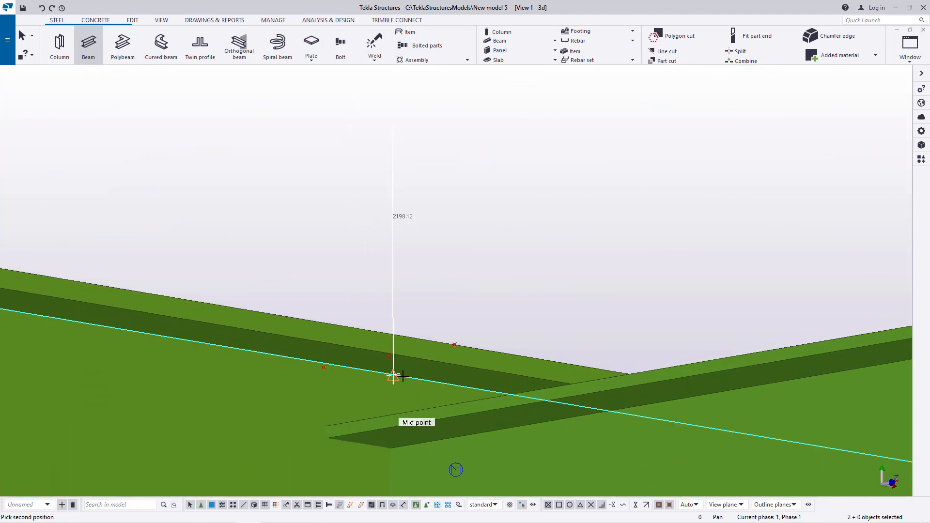
left_click(384, 349)
right_click(478, 208)
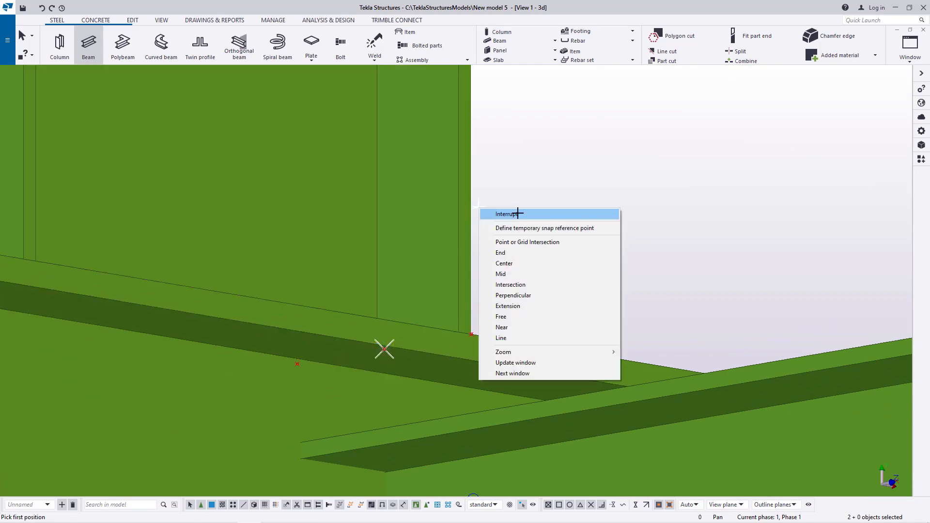
left_click(517, 213)
Step: Set the new beam's on-plane position to Middle and apply the modification
scroll(428, 298, "down", 5)
left_click(164, 23)
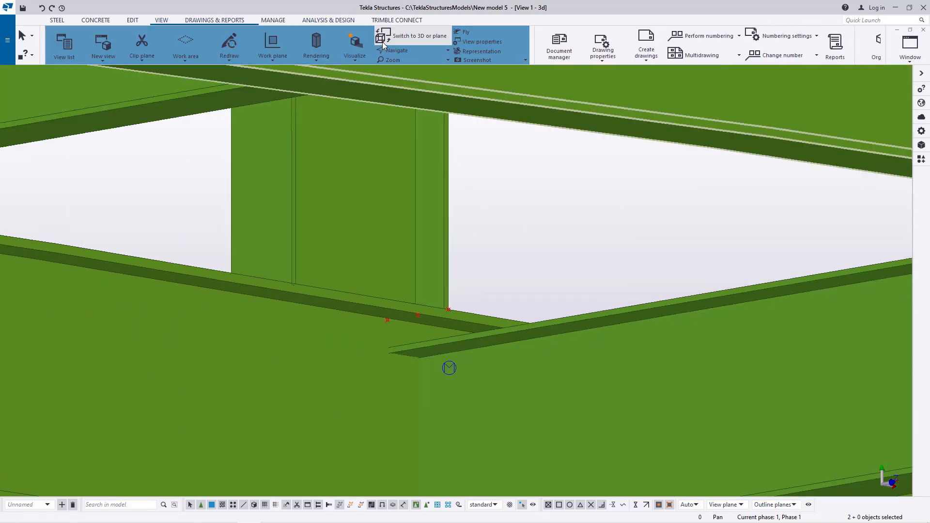
mouse_move(410, 246)
middle_mouse_down("ctrl")
mouse_move(428, 297)
mouse_move(494, 323)
mouse_move(679, 344)
mouse_move(807, 340)
mouse_move(717, 329)
middle_mouse_up("ctrl")
right_click(480, 113)
left_click(521, 120)
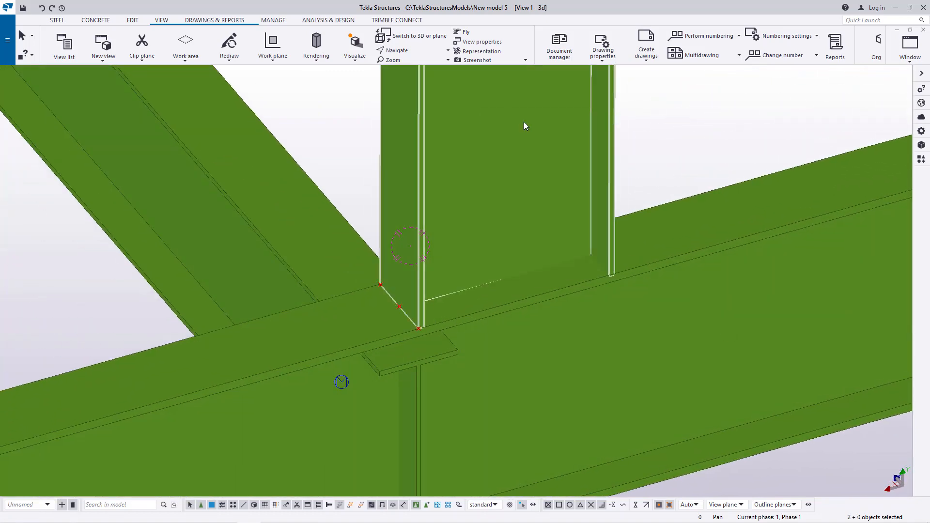
double_click(524, 121)
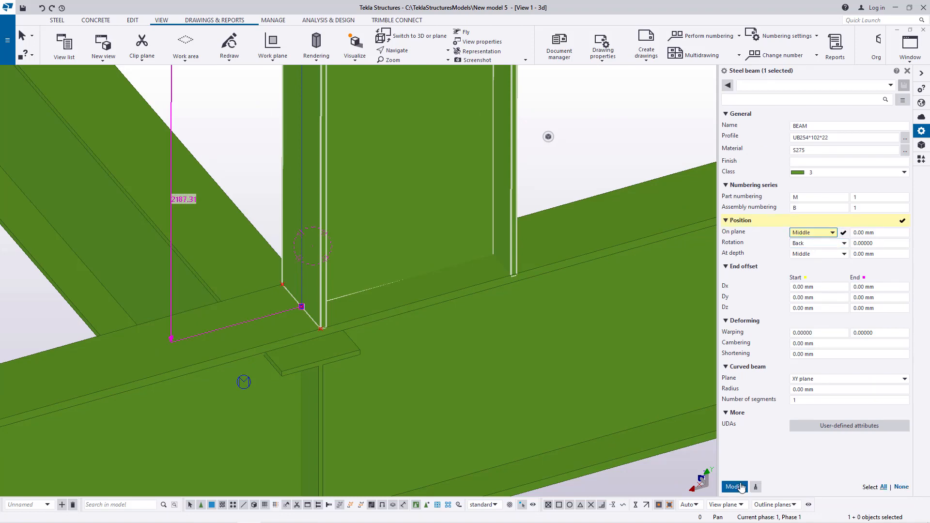
left_click(734, 486)
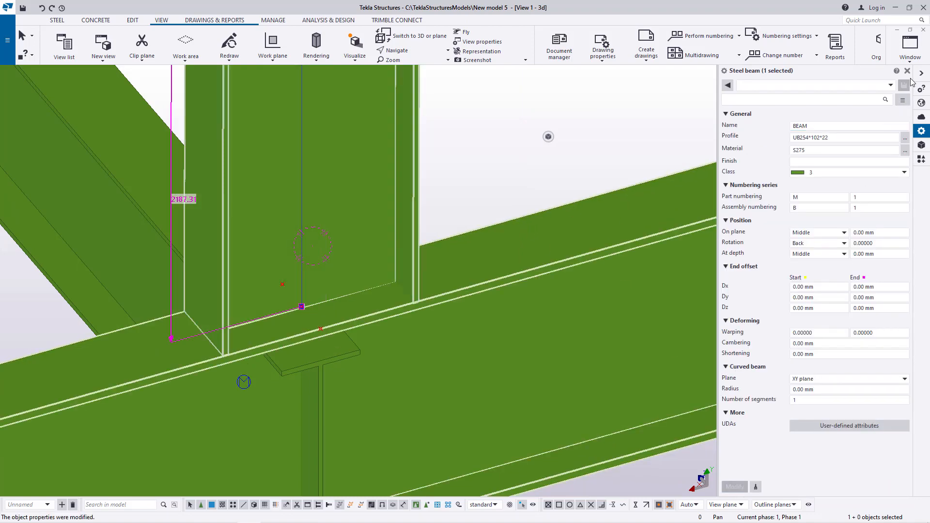
Step: Close the properties panel and orbit and zoom out to inspect the new cross beam between the main beams
left_click(907, 71)
scroll(384, 277, "down", 5)
left_click(384, 277)
middle_click_drag(339, 160, 682, 161, "ctrl")
right_click(470, 125)
left_click(507, 131)
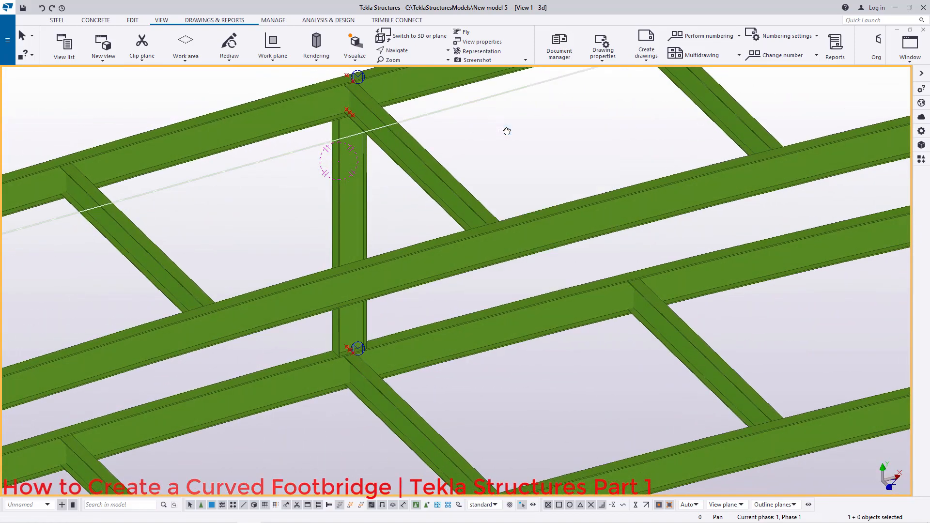
scroll(321, 248, "down", 3)
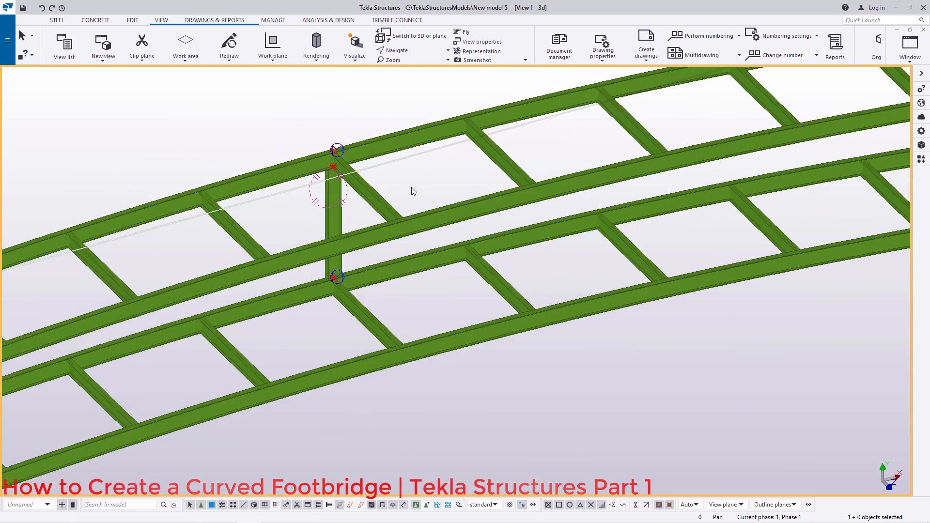
scroll(398, 182, "up", 1)
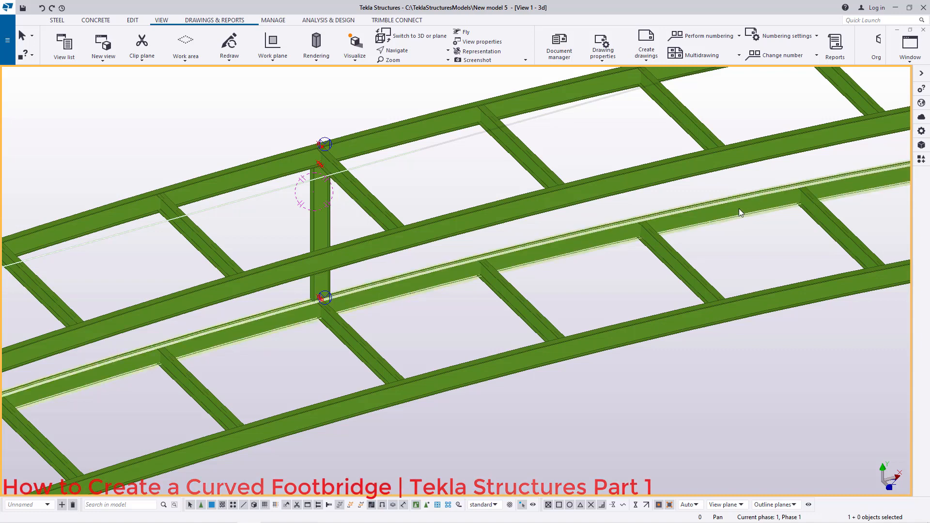
Step: Start the Polar Array component with 250 objects over a full circle and select the new cross beam
left_click(921, 160)
double_click(866, 210)
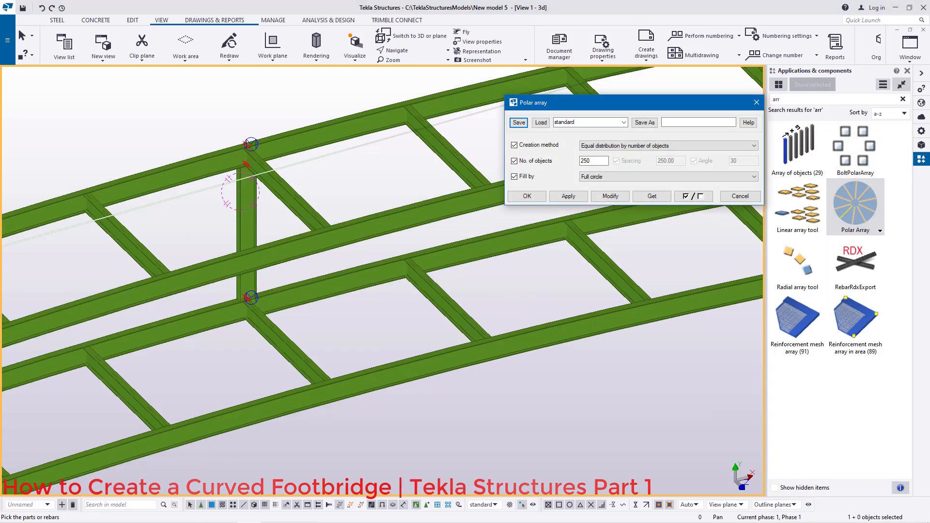
left_click(245, 224)
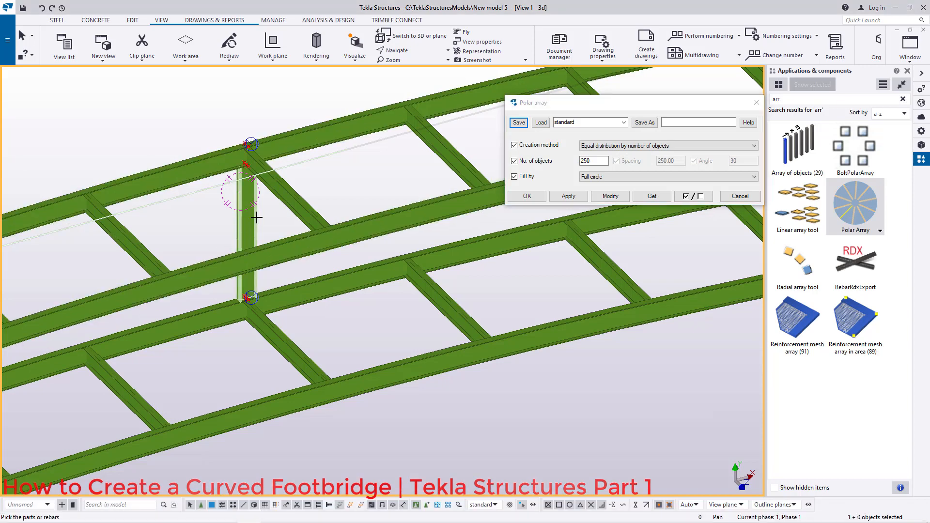
Step: Pick the polar array's first point at the cross beam joint and its second point at the main beam's end
scroll(255, 218, "up", 10)
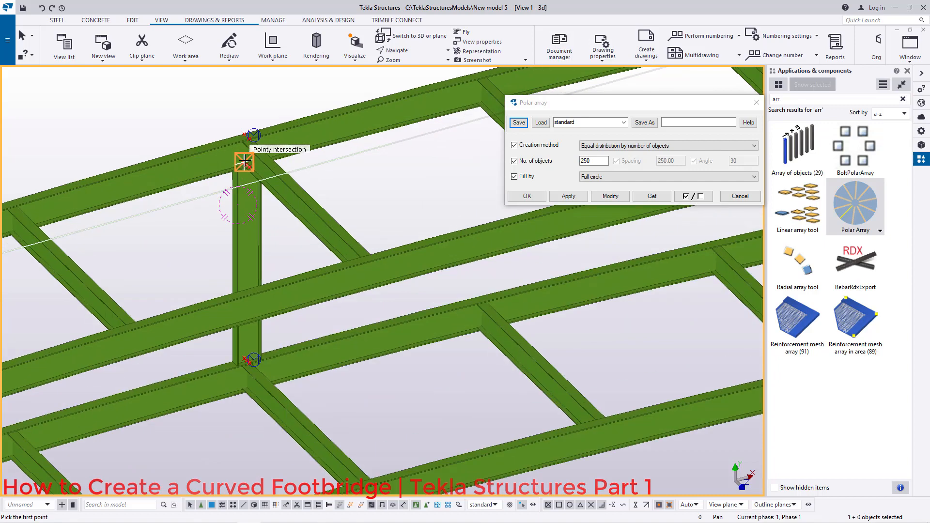
scroll(327, 196, "up", 2)
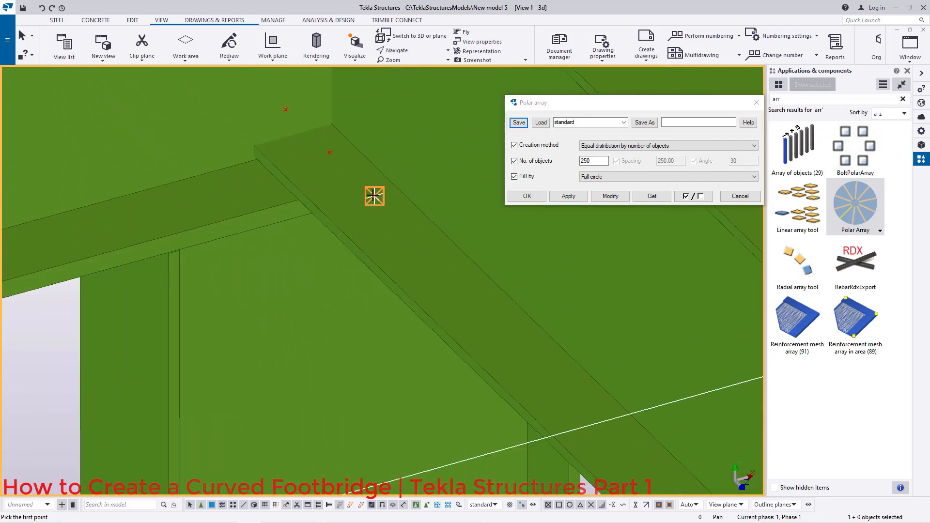
scroll(371, 195, "down", 15)
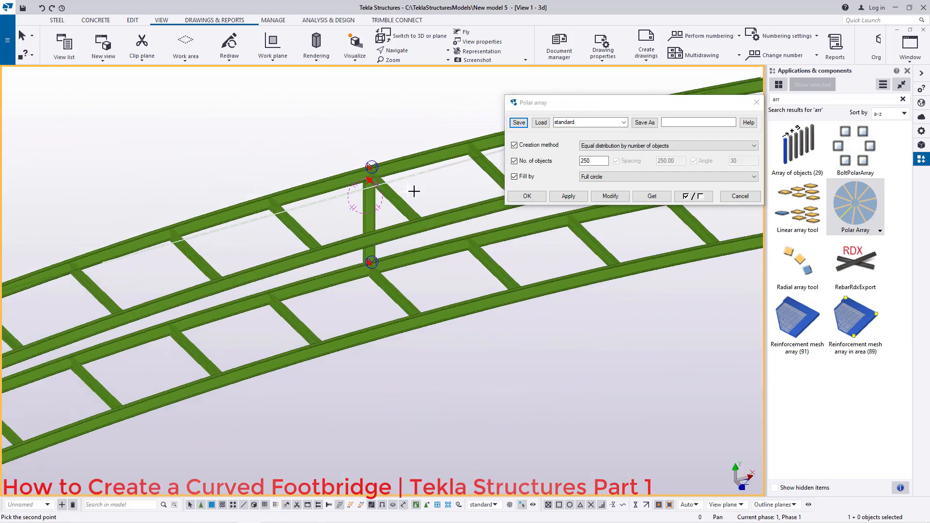
scroll(421, 190, "down", 3)
scroll(137, 318, "up", 6)
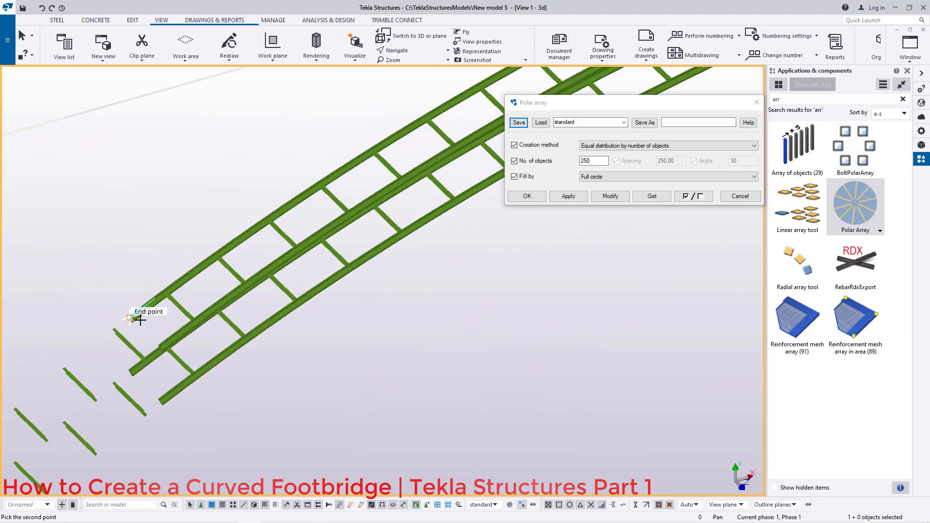
scroll(128, 321, "up", 10)
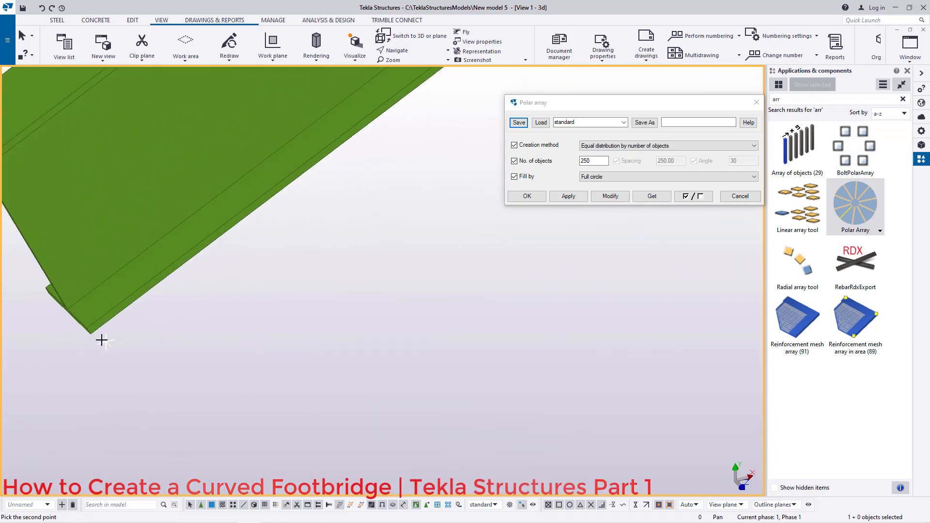
scroll(86, 338, "up", 2)
left_click(84, 321)
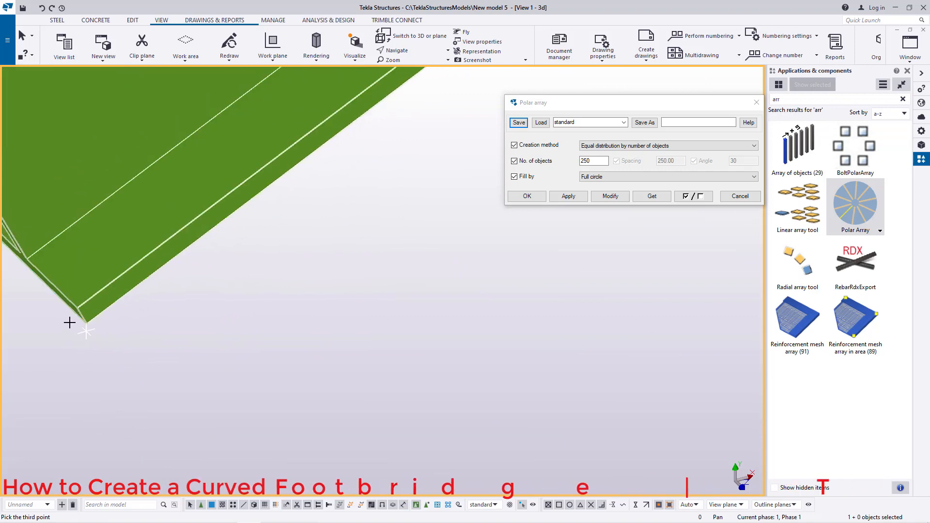
Step: Pick the third point at the main beam's end corner to generate the polar array of cross beams
scroll(72, 322, "down", 8)
scroll(52, 333, "down", 10)
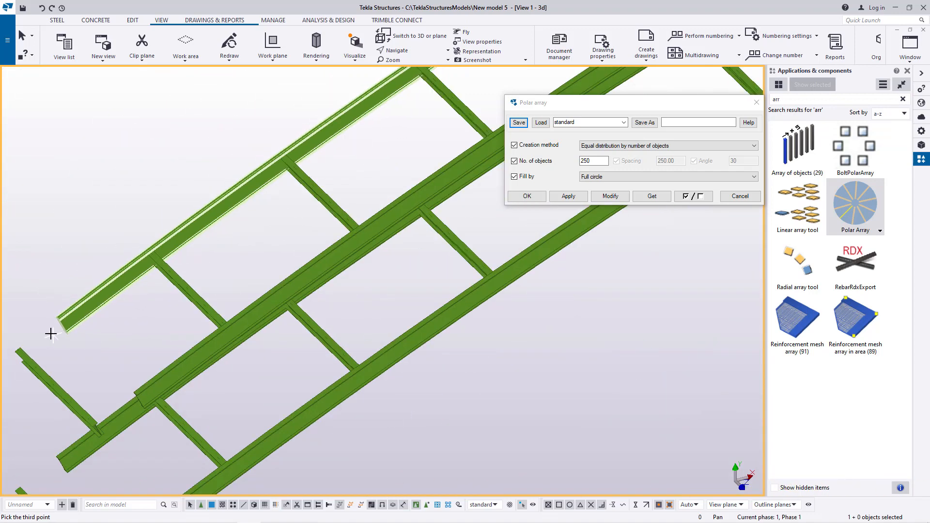
scroll(395, 245, "up", 8)
scroll(330, 239, "up", 8)
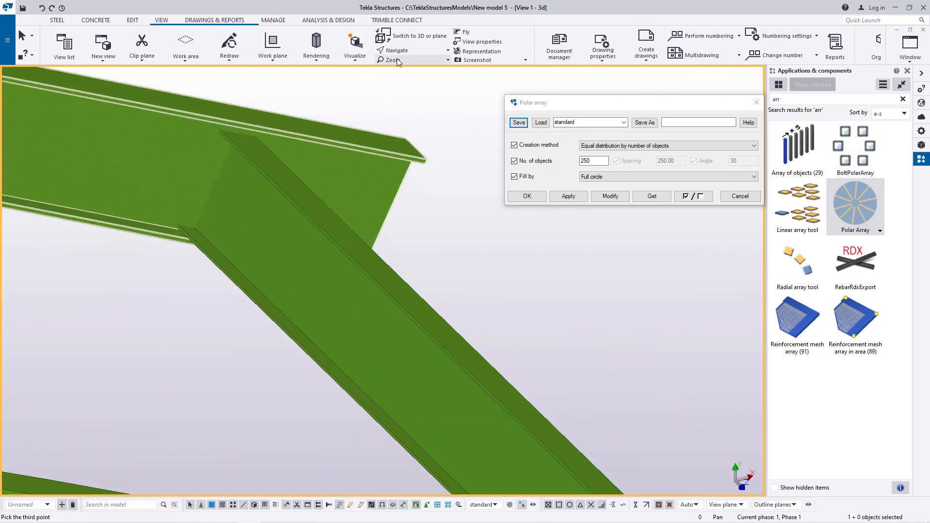
middle_click_drag(376, 189, 329, 168, "ctrl")
right_click(435, 220)
left_click(447, 226)
scroll(370, 274, "up", 5)
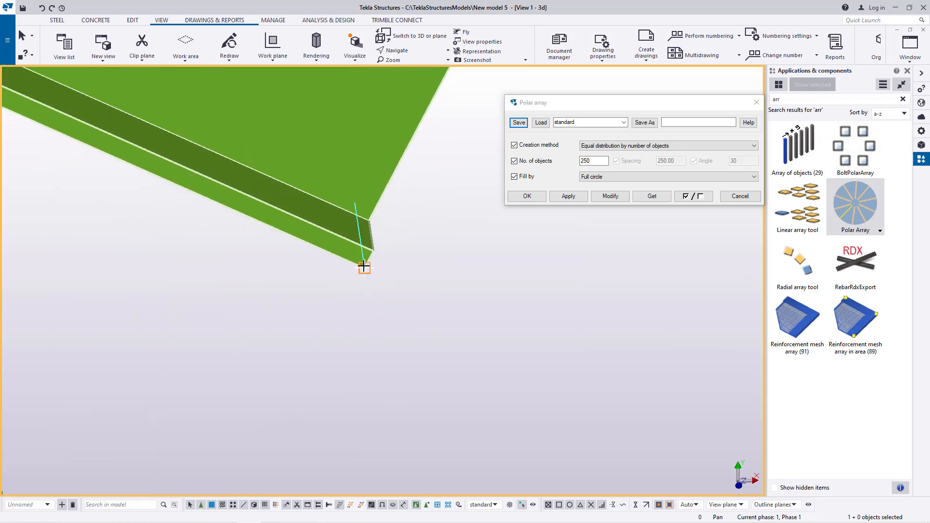
scroll(367, 277, "up", 1)
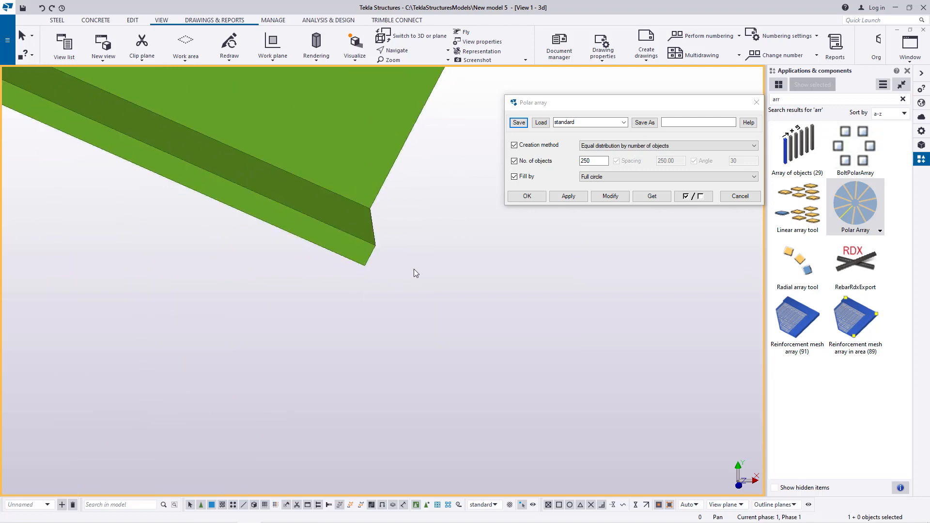
scroll(413, 270, "down", 6)
scroll(534, 347, "down", 4)
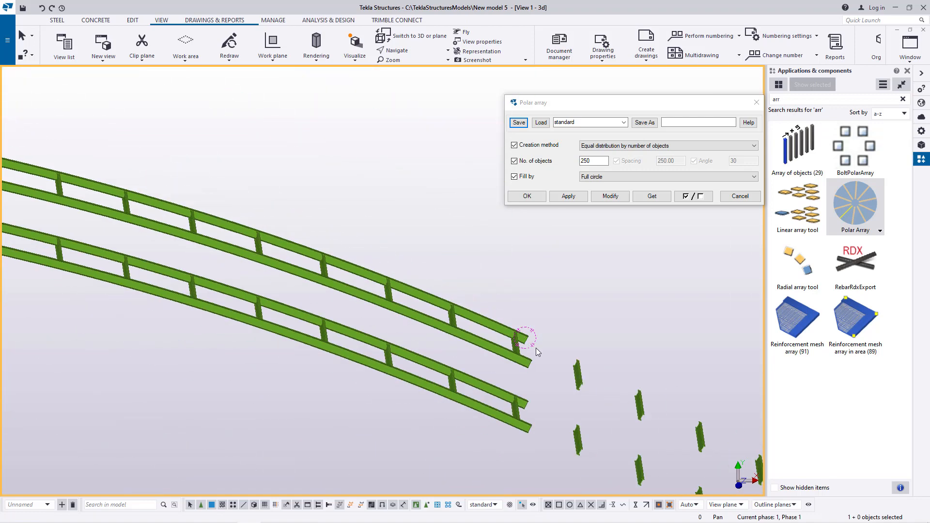
Step: Select the cross beam linking the two pairs of curved main beams as the object of another polar array
scroll(540, 346, "up", 5)
scroll(543, 343, "down", 5)
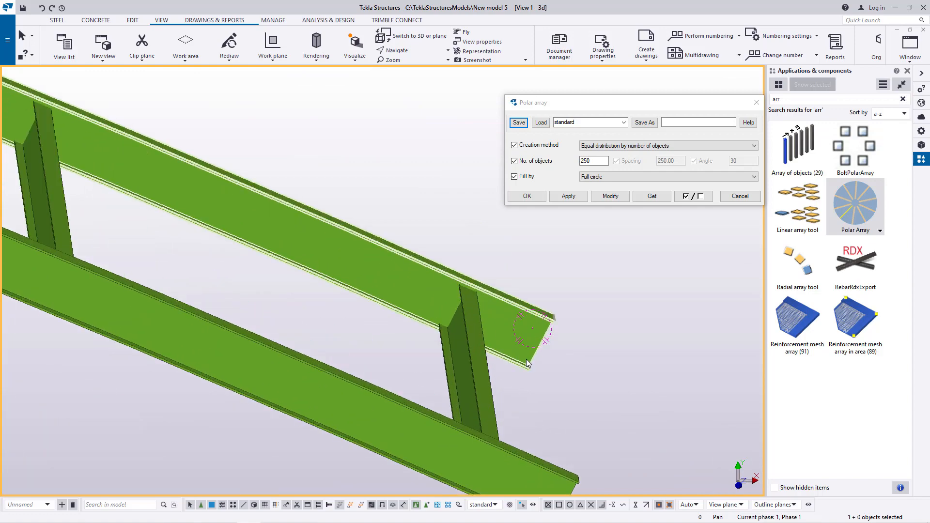
scroll(580, 335, "down", 3)
scroll(196, 348, "up", 6)
scroll(72, 356, "up", 3)
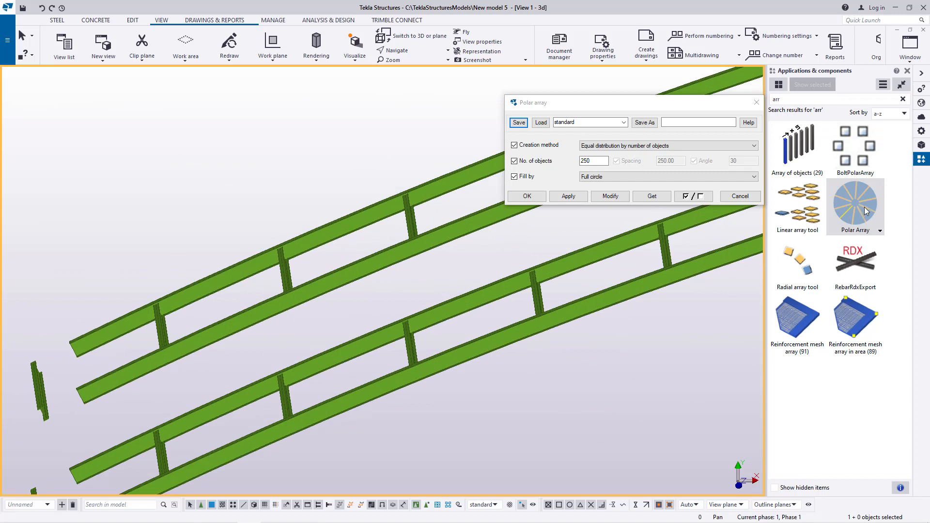
scroll(251, 313, "down", 5)
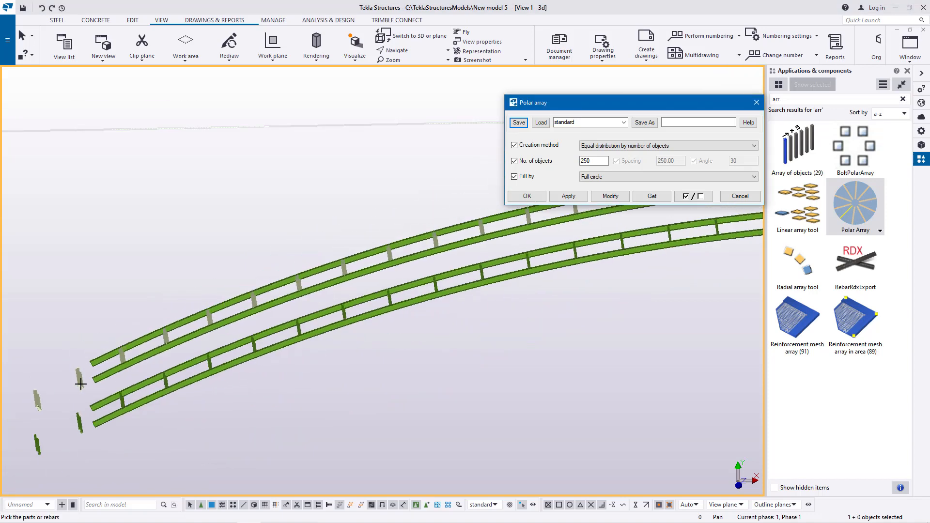
scroll(457, 303, "up", 10)
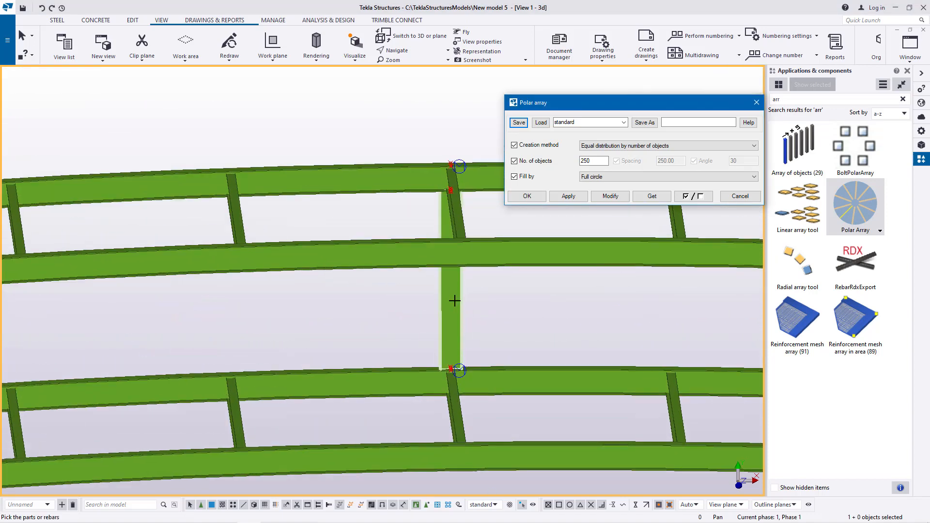
scroll(501, 308, "up", 4)
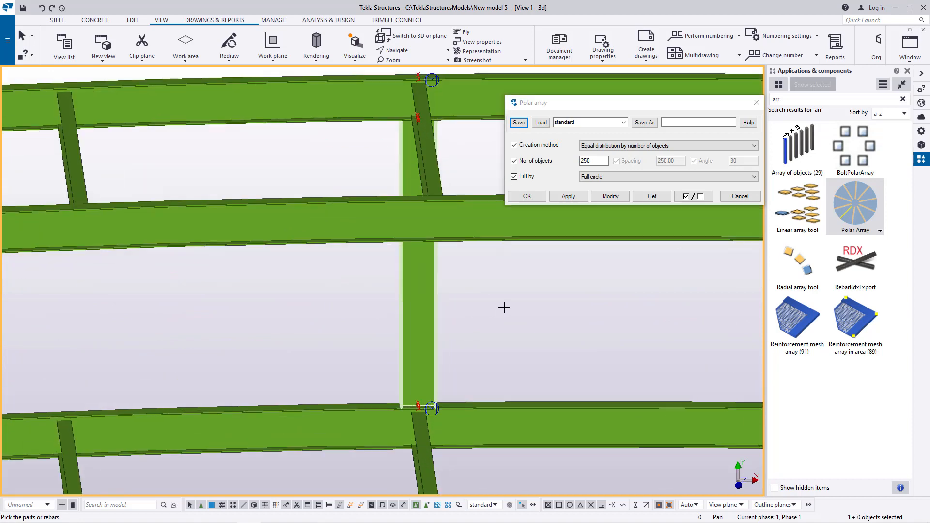
middle_click(503, 308)
Step: Pick the polar array's first point at the cross beam's joint and its second point at the main beam's end
scroll(504, 308, "down", 3)
scroll(368, 167, "up", 9)
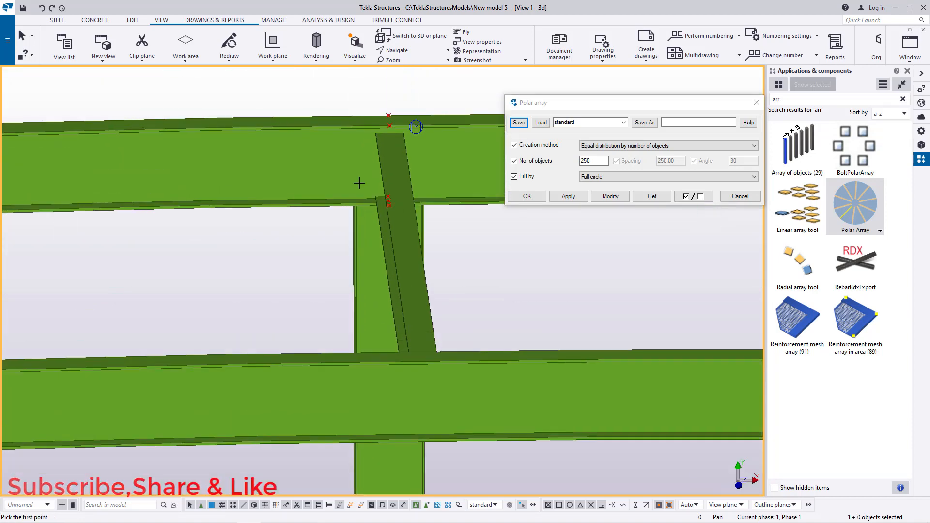
scroll(424, 228, "up", 3)
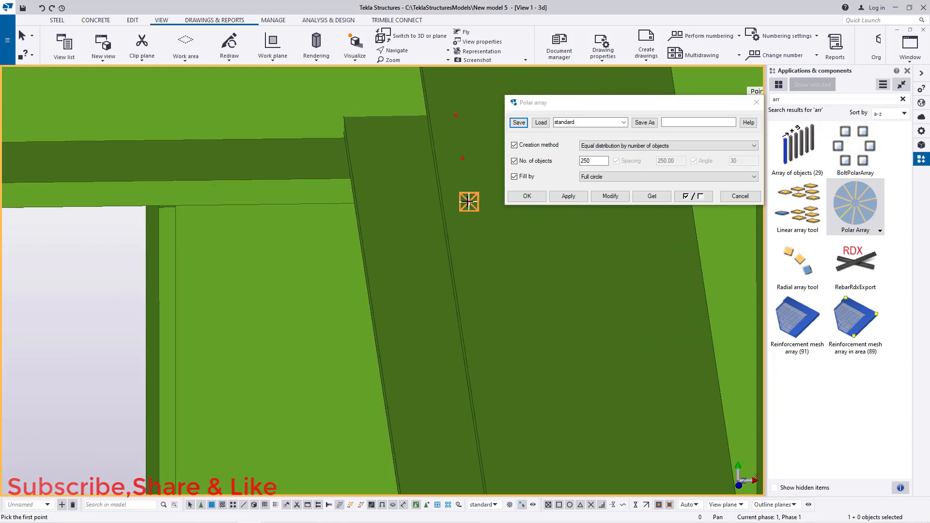
left_click(469, 201)
scroll(533, 264, "down", 8)
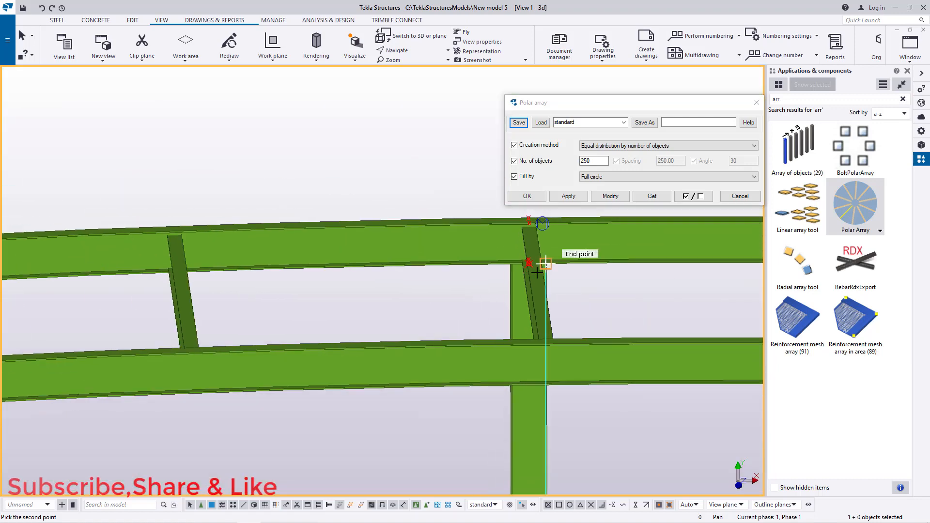
scroll(533, 264, "down", 3)
scroll(126, 349, "up", 6)
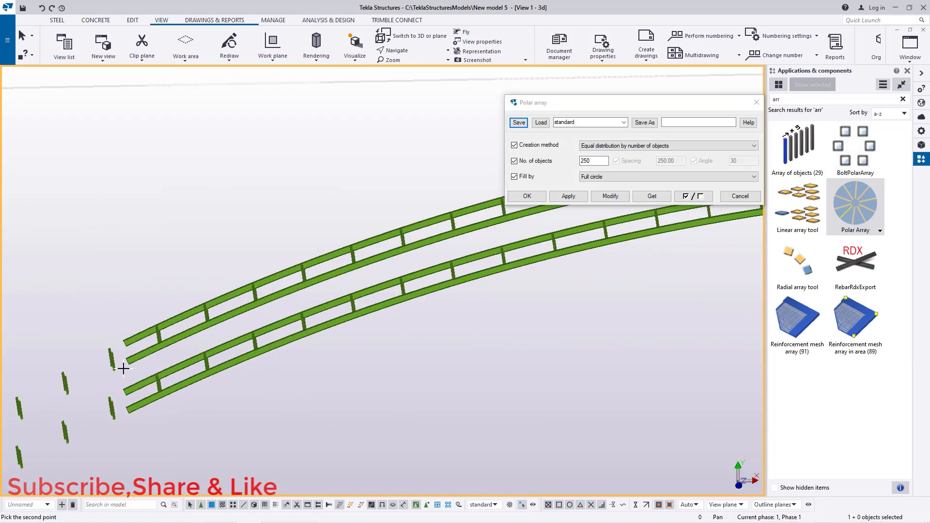
scroll(128, 329, "up", 6)
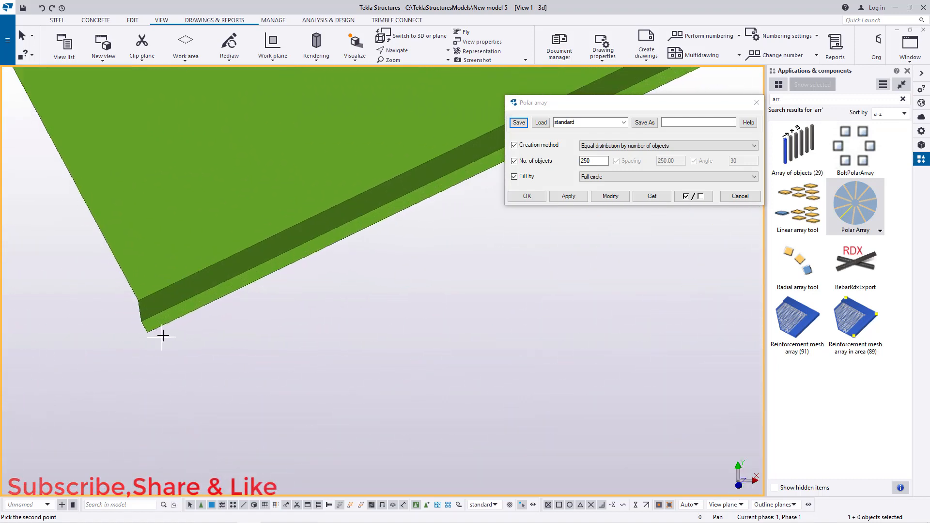
left_click(137, 327)
Step: Pick the third point at the main beam's end corner to generate the polar array of linking cross beams
scroll(85, 326, "down", 10)
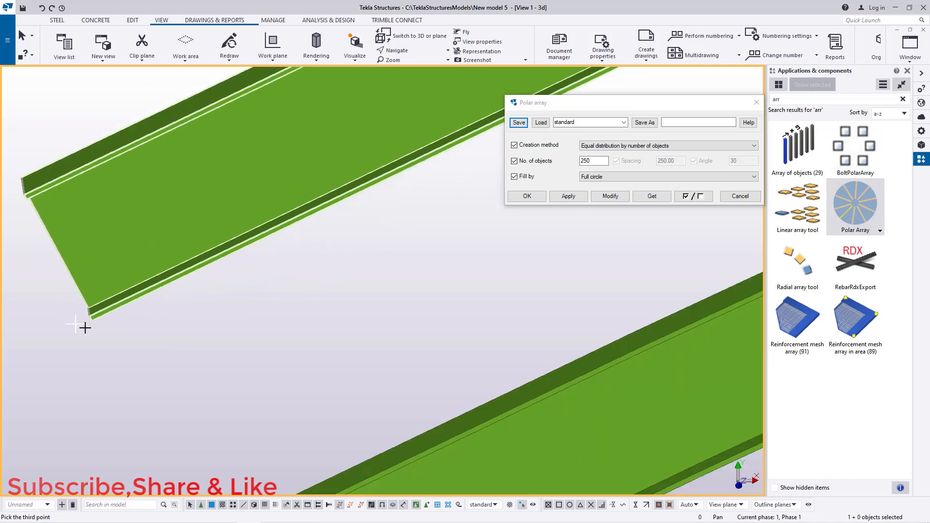
scroll(72, 344, "down", 5)
scroll(490, 347, "up", 10)
scroll(576, 332, "up", 8)
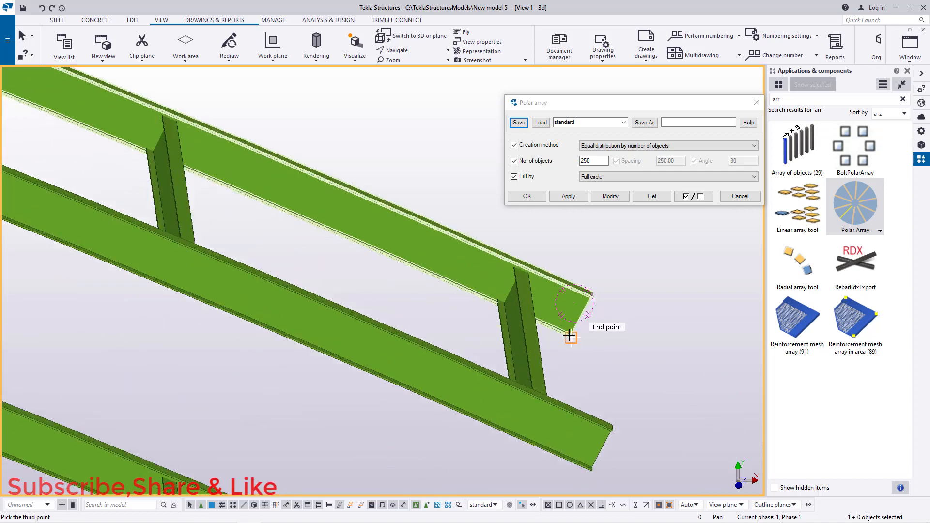
scroll(578, 347, "up", 2)
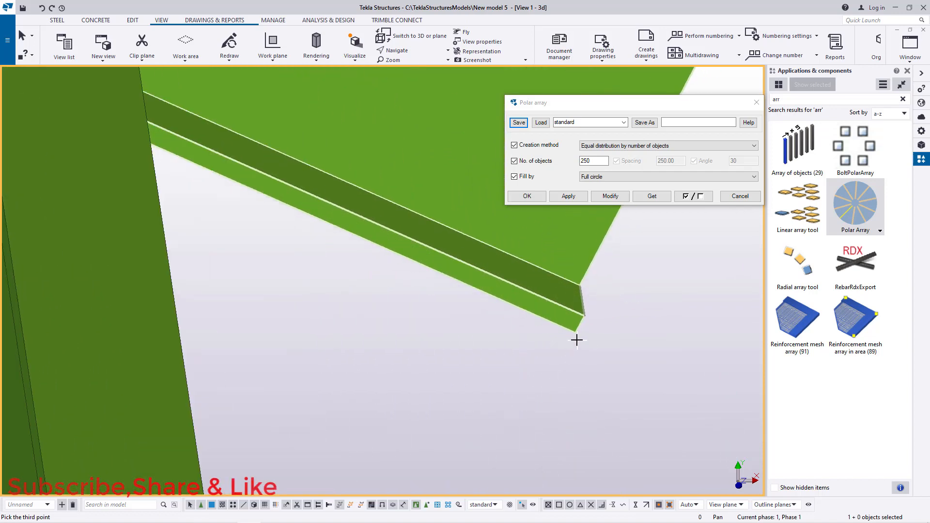
scroll(486, 339, "down", 6)
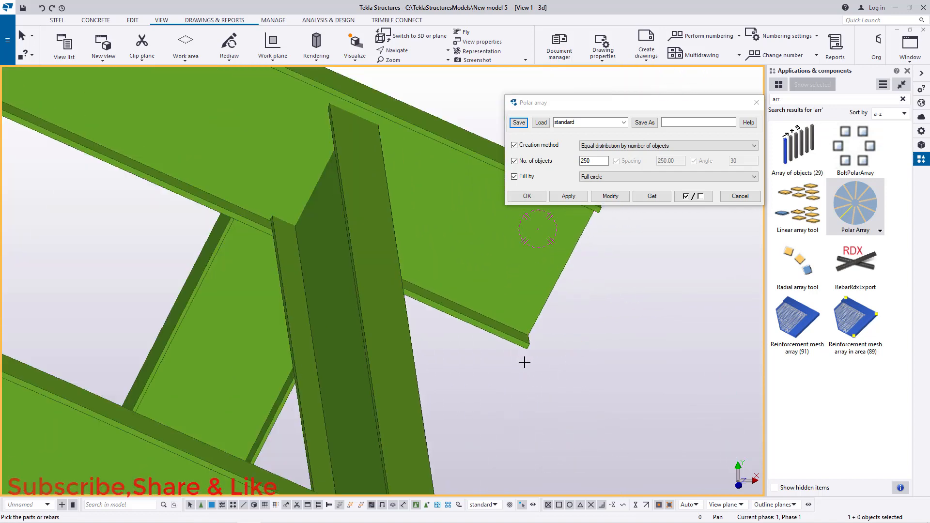
right_click(614, 329)
left_click(631, 334)
Step: Inspect the arrayed cross beams along the curved bridge deck
scroll(608, 334, "down", 10)
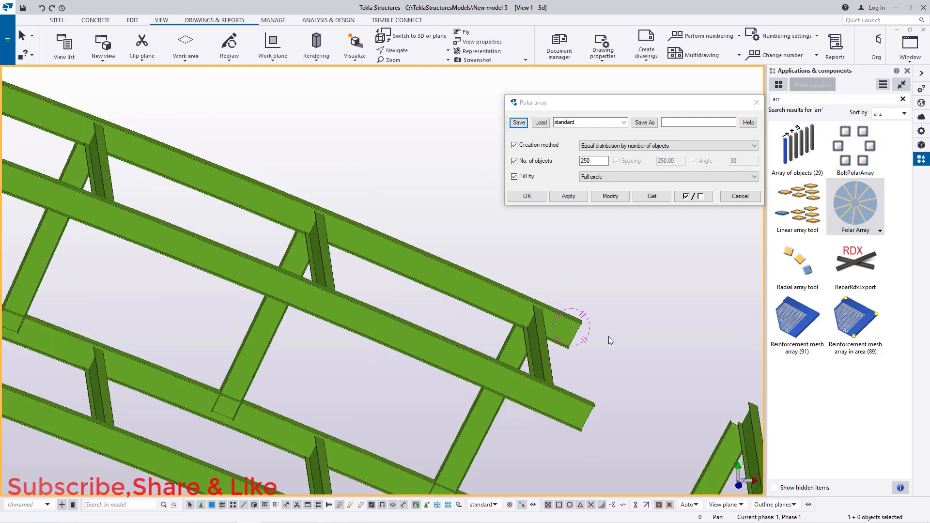
scroll(333, 278, "up", 10)
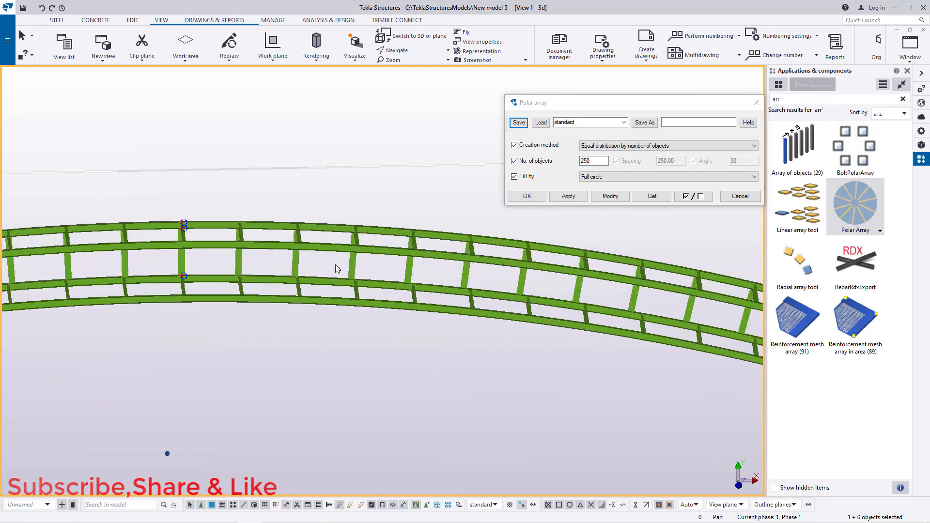
scroll(458, 319, "down", 8)
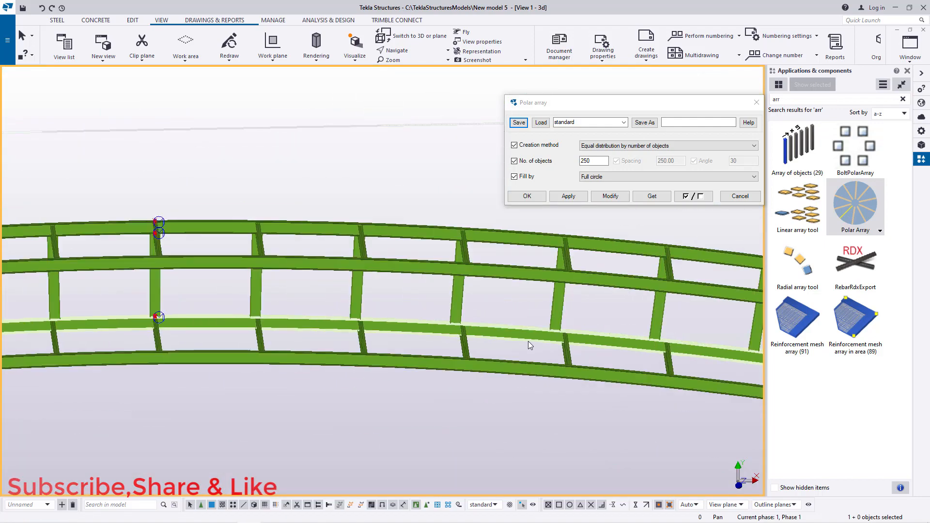
scroll(169, 323, "up", 4)
scroll(170, 330, "down", 5)
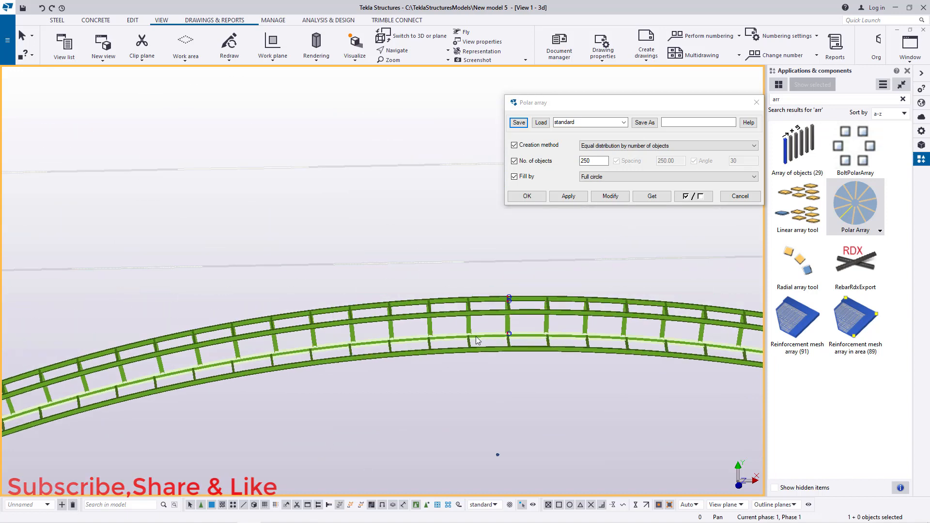
scroll(430, 339, "up", 5)
scroll(430, 339, "up", 6)
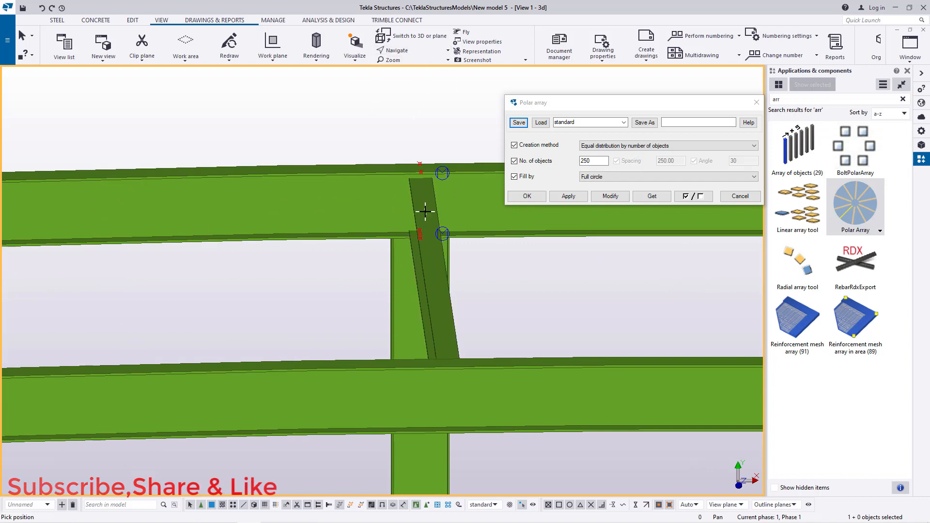
scroll(435, 214, "down", 6)
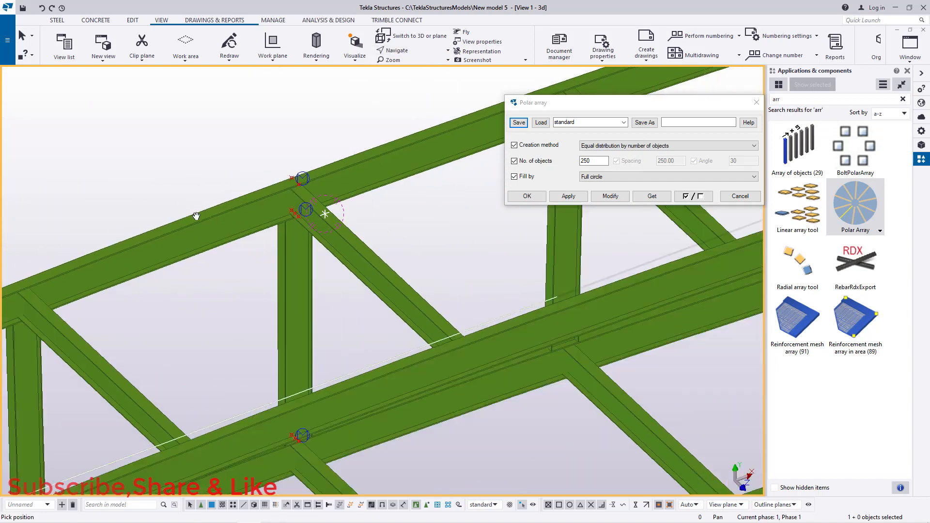
Step: Interrupt the running polar array command
middle_click_drag(322, 220, 285, 230, "ctrl")
right_click(157, 155)
left_click(188, 161)
Step: Copy the selected vertical post linearly with dX 0, dY 0 and dZ 2500, one copy, closing the polar array dialog
left_click(260, 255)
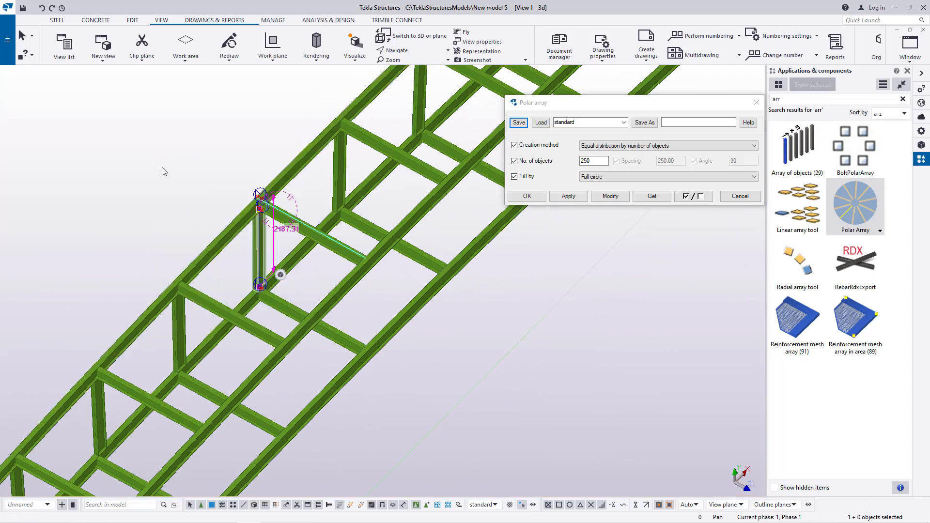
right_click(161, 167)
mouse_move(207, 235)
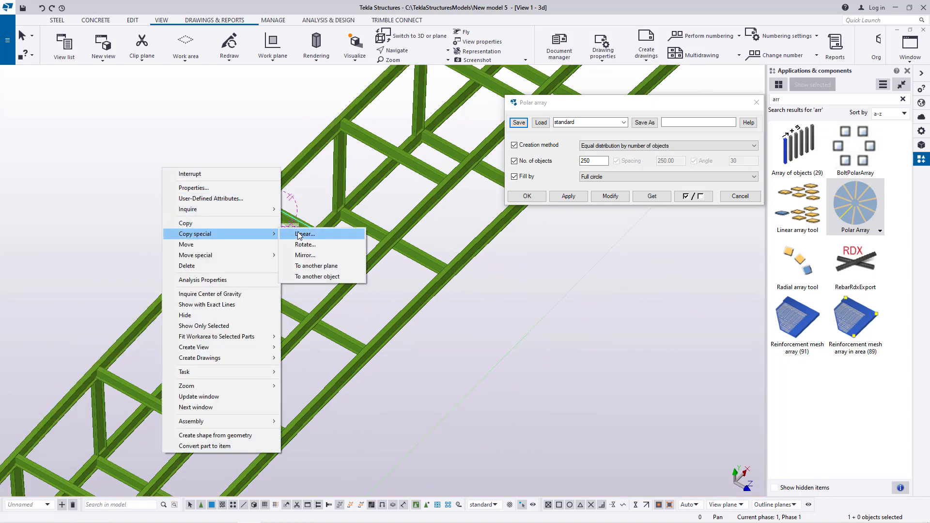
left_click(301, 235)
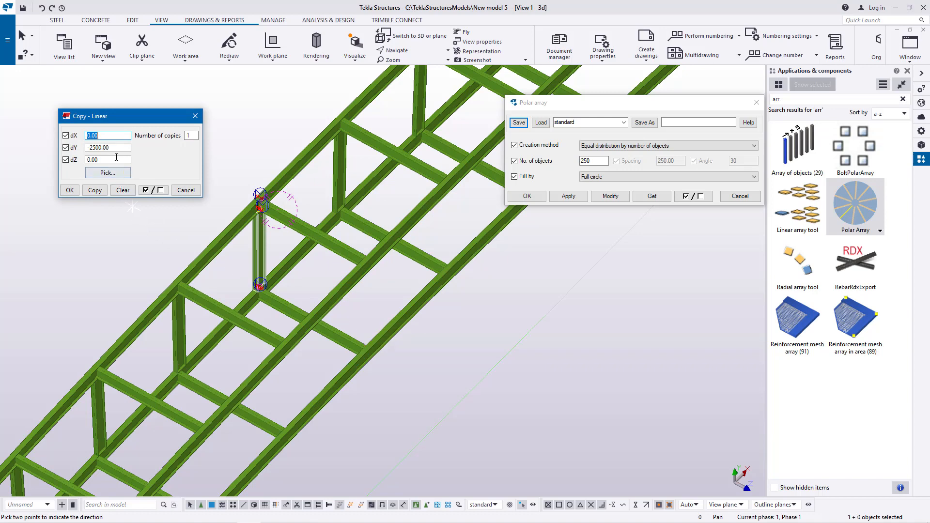
left_click(754, 105)
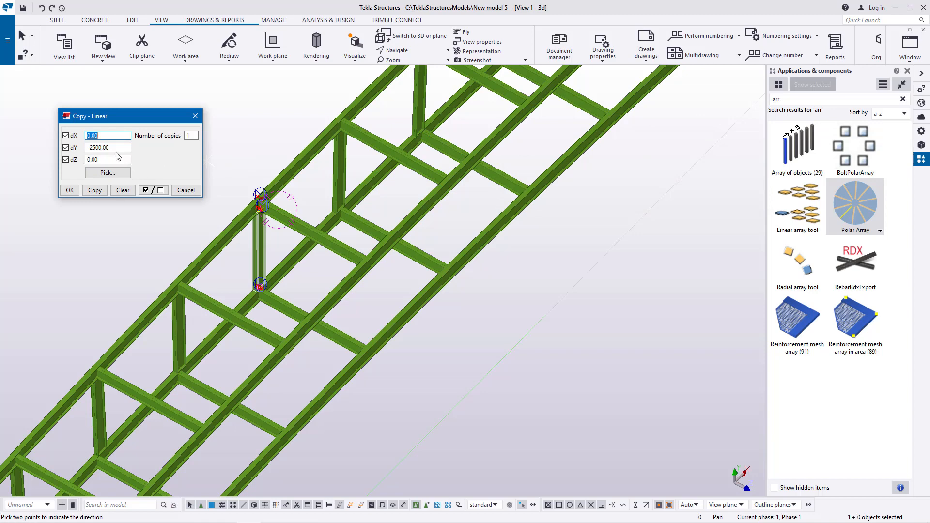
right_click(92, 147)
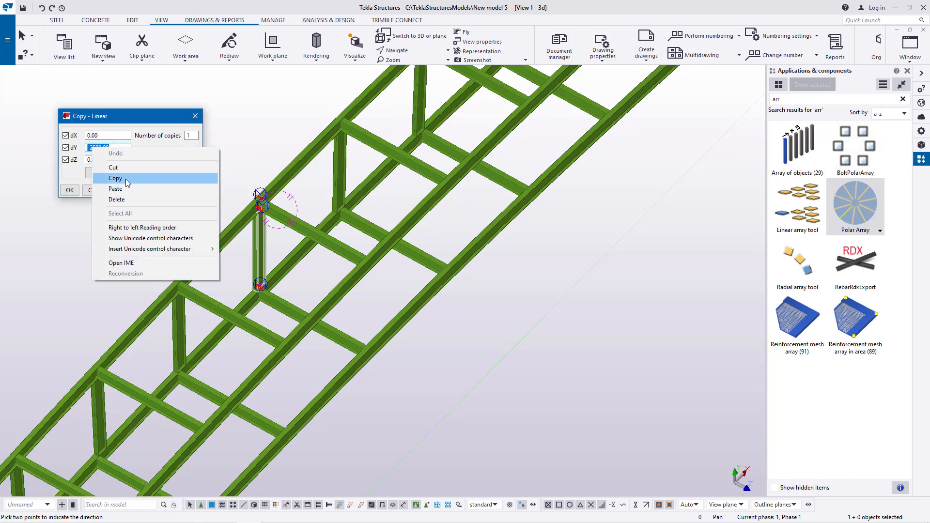
left_click(117, 167)
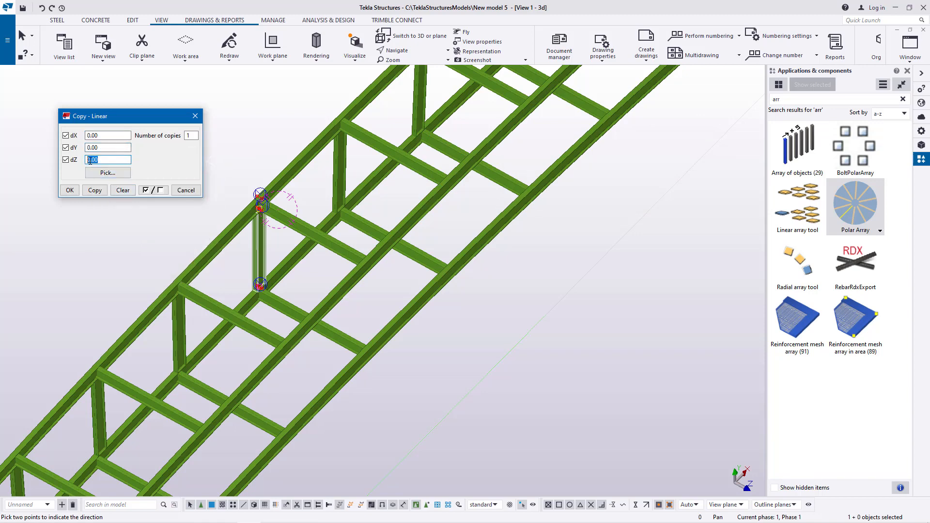
right_click(91, 161)
left_click(114, 202)
left_click(93, 190)
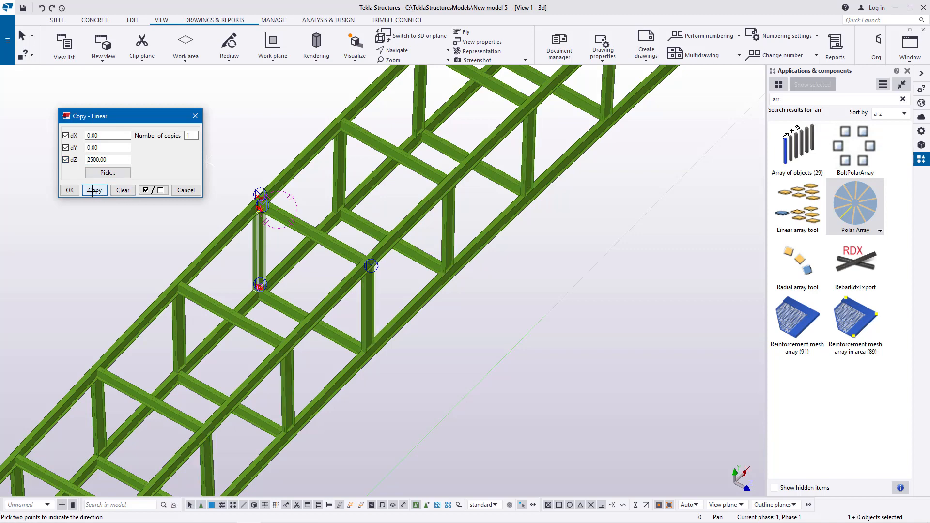
left_click(68, 191)
Step: Inspect the copied post and the surrounding frame along the bridge
right_click(496, 263)
left_click(506, 268)
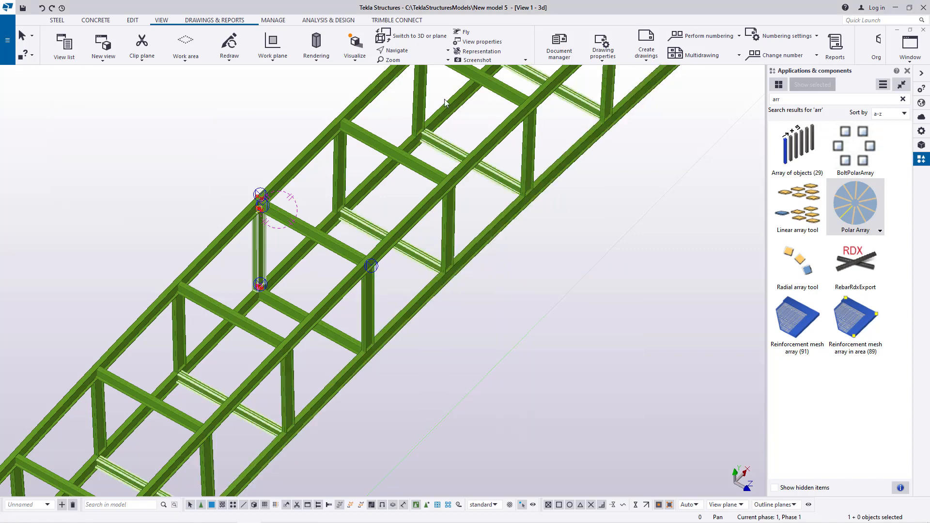
middle_click_drag(368, 334, 179, 288, "ctrl")
scroll(438, 243, "up", 5)
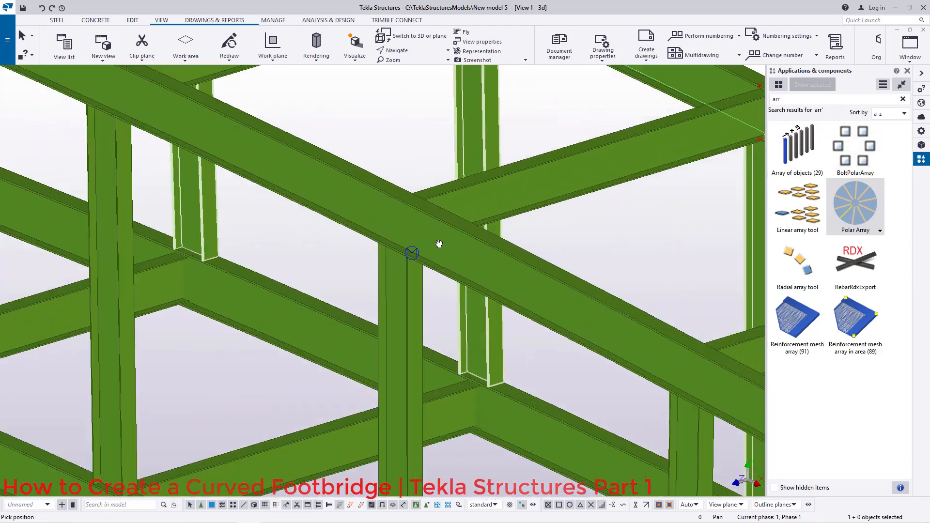
scroll(445, 241, "up", 3)
middle_click_drag(395, 243, 345, 226, "ctrl")
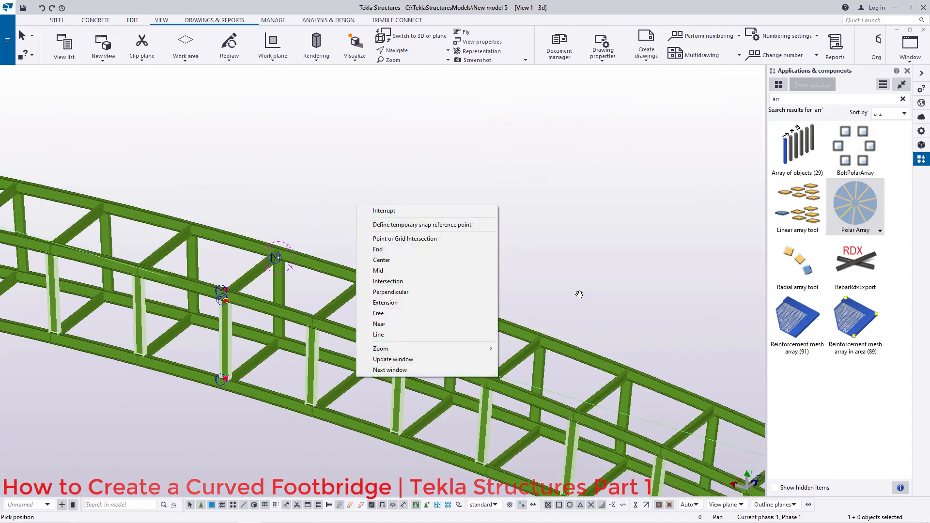
left_click(403, 211)
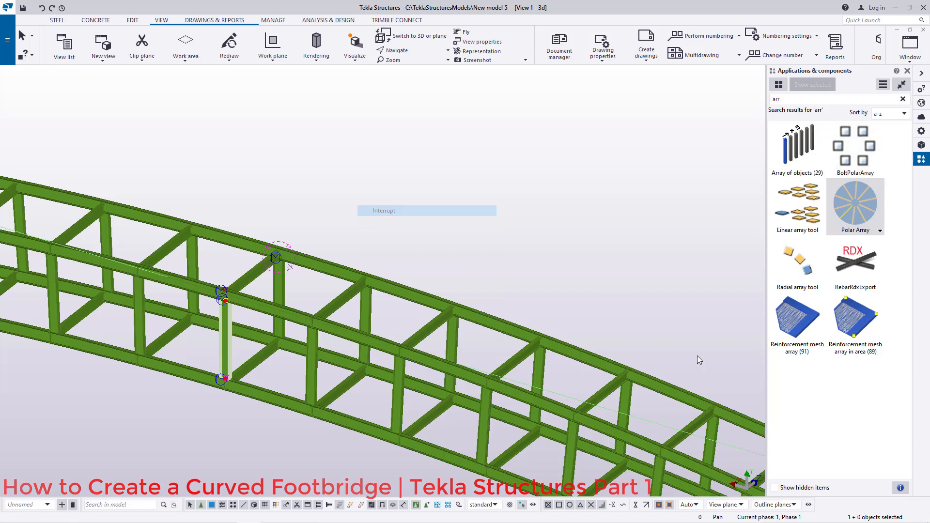
Step: Draw a diagonal brace beam from the top of the copied post down to the bottom chord at the next post
left_click(56, 21)
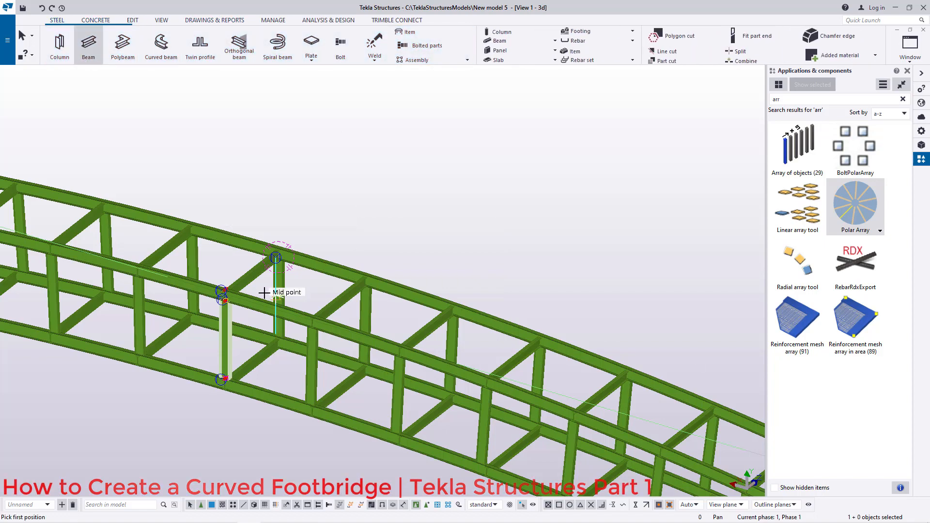
scroll(271, 290, "up", 10)
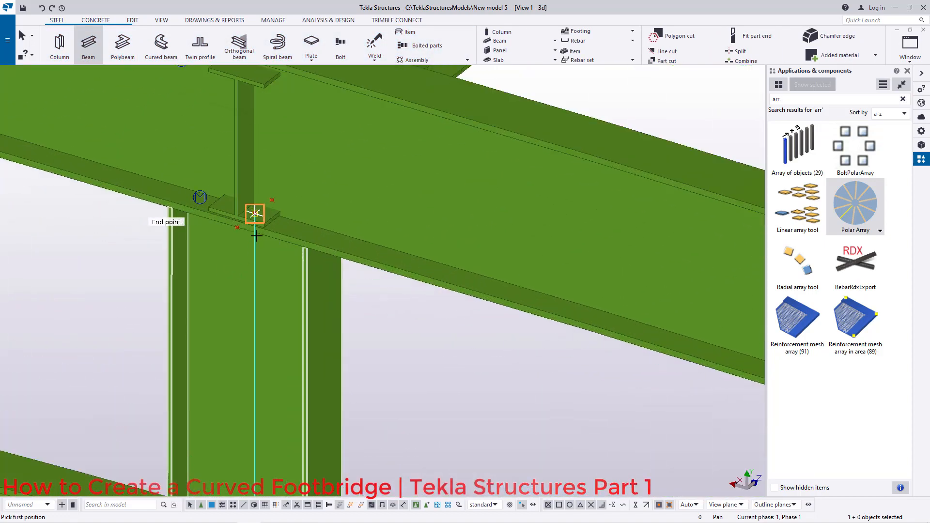
scroll(256, 237, "up", 3)
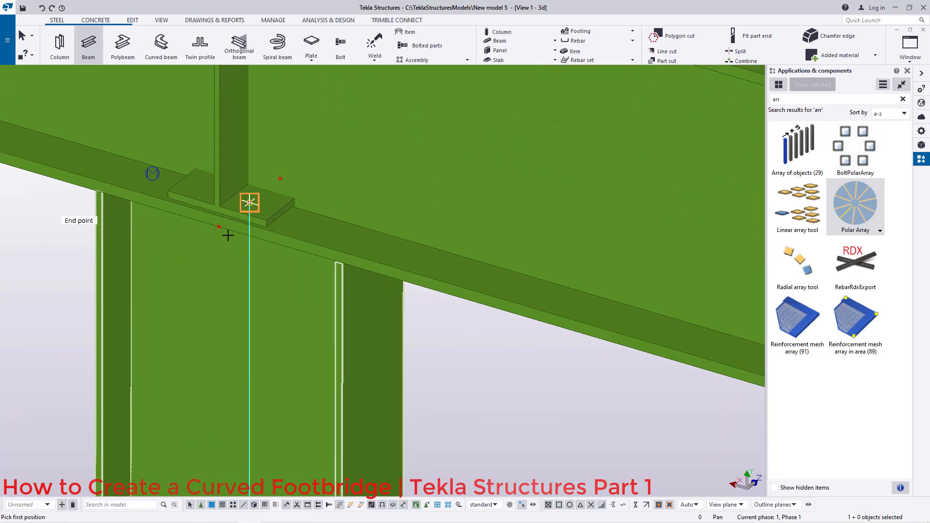
left_click(249, 202)
scroll(263, 137, "down", 10)
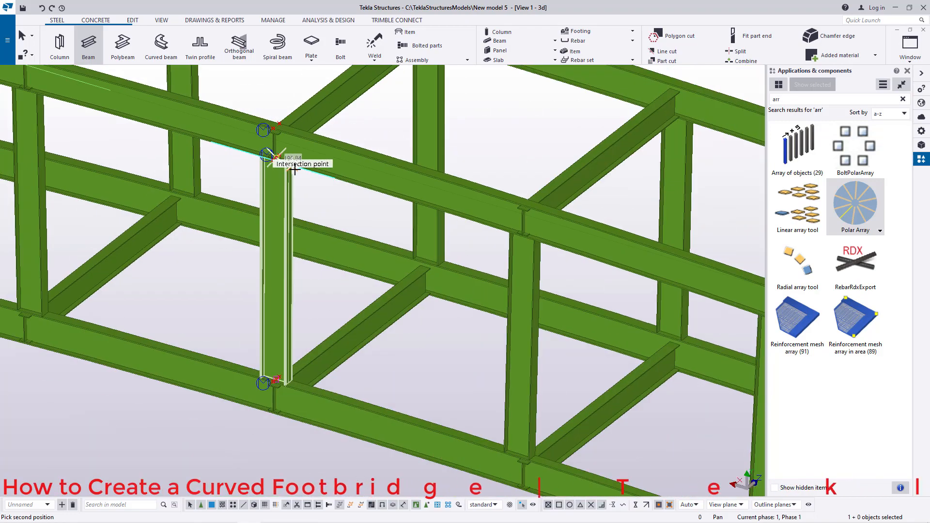
scroll(462, 383, "up", 5)
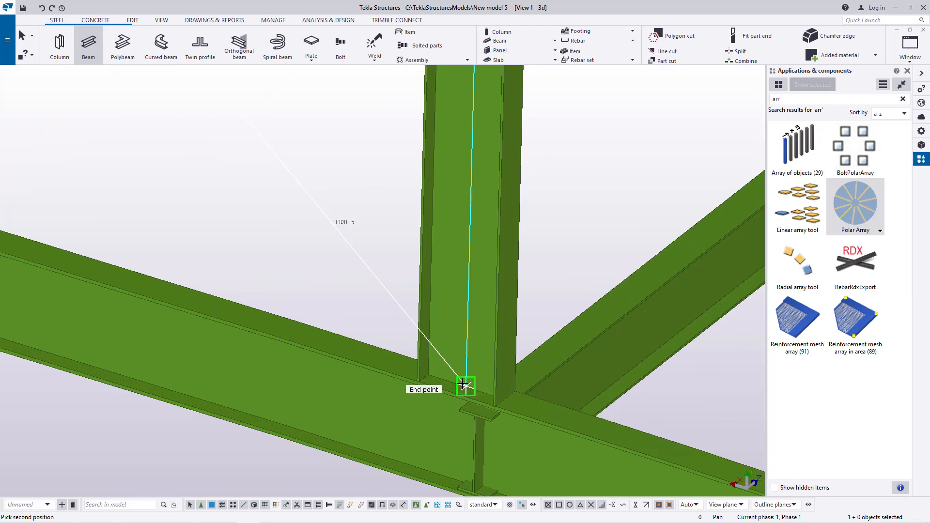
left_click(464, 385)
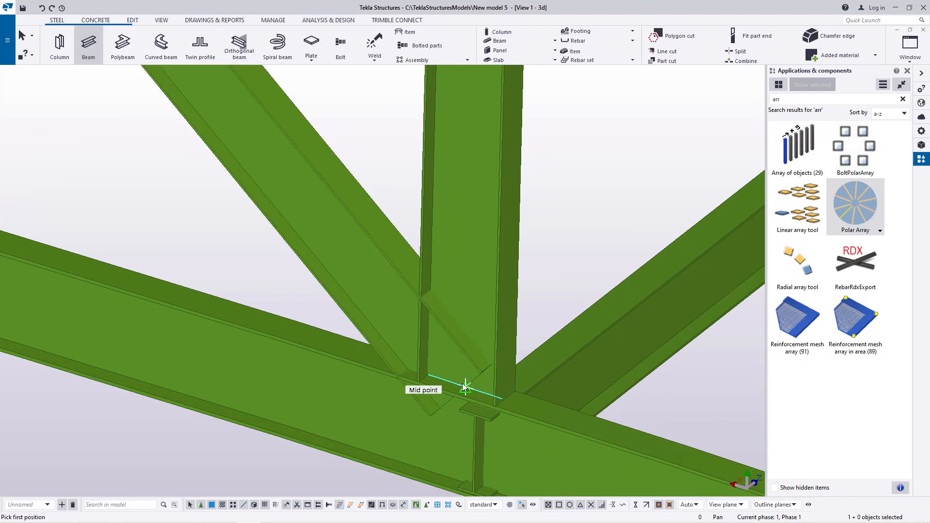
scroll(466, 372, "down", 8)
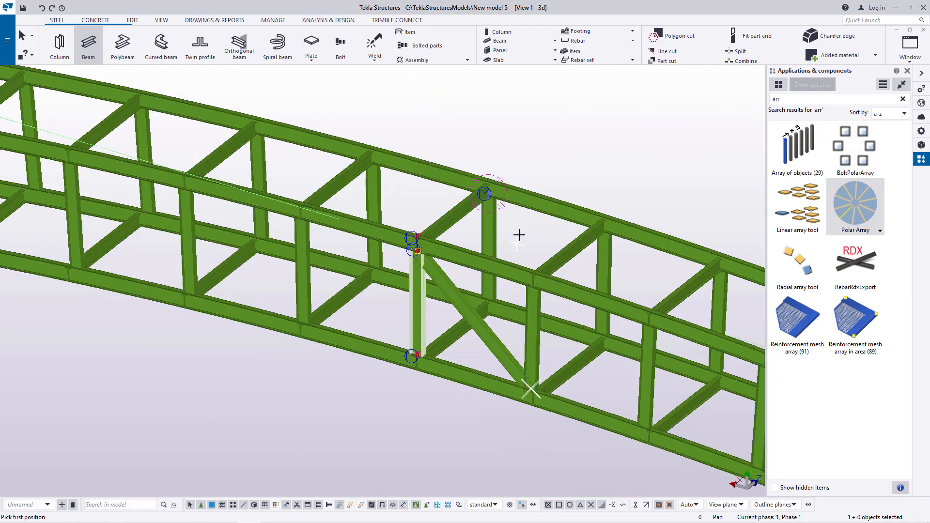
right_click(551, 146)
left_click(564, 150)
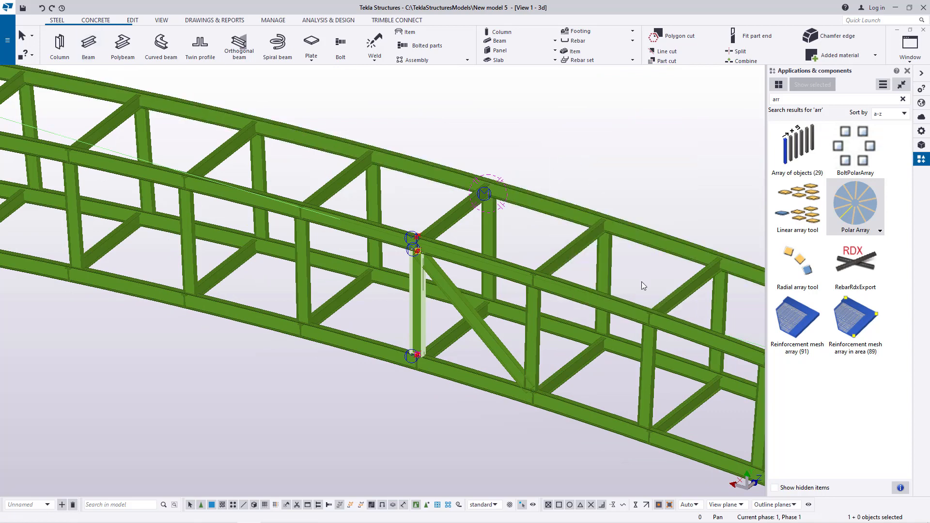
left_click(861, 205)
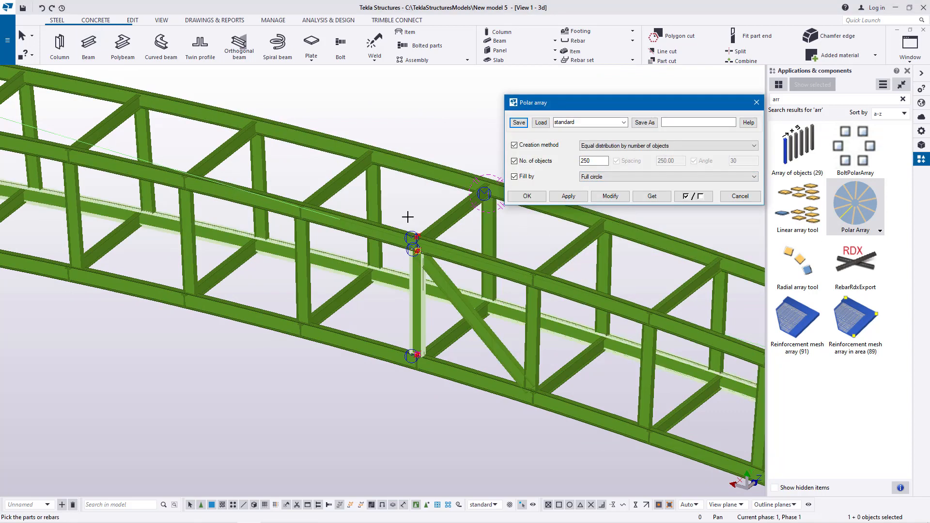
left_click(161, 20)
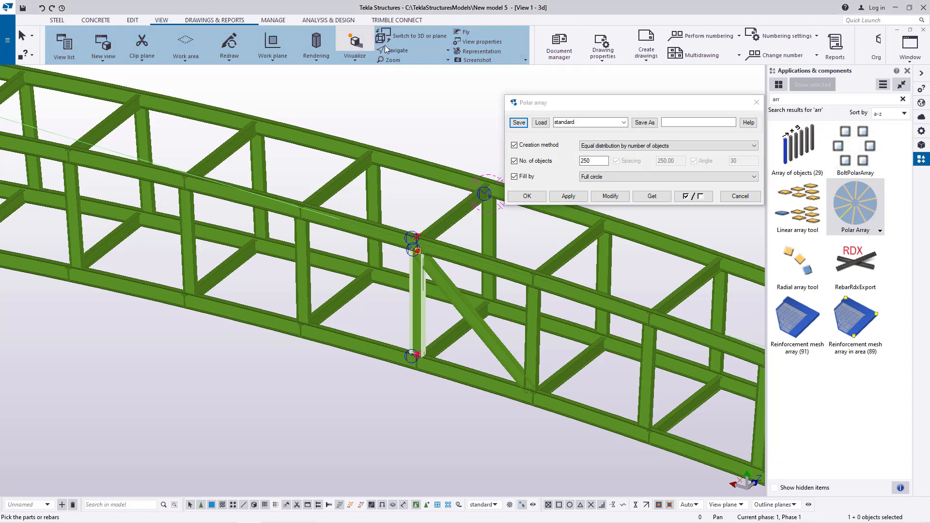
left_click(757, 105)
Step: Try to polar-array the diagonal brace with 250 objects over a full circle, picking three points along the curved main beam
right_click(461, 114)
left_click(477, 118)
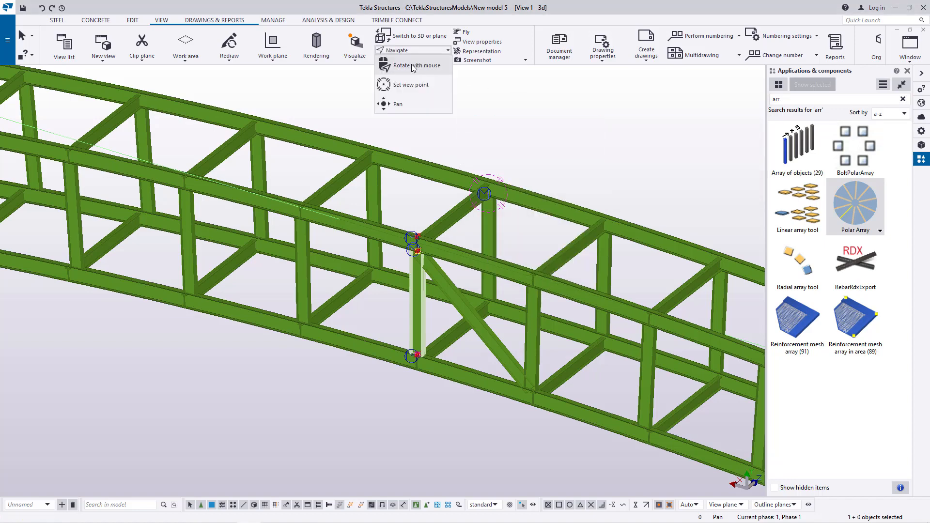
middle_click_drag(478, 180, 249, 187, "ctrl")
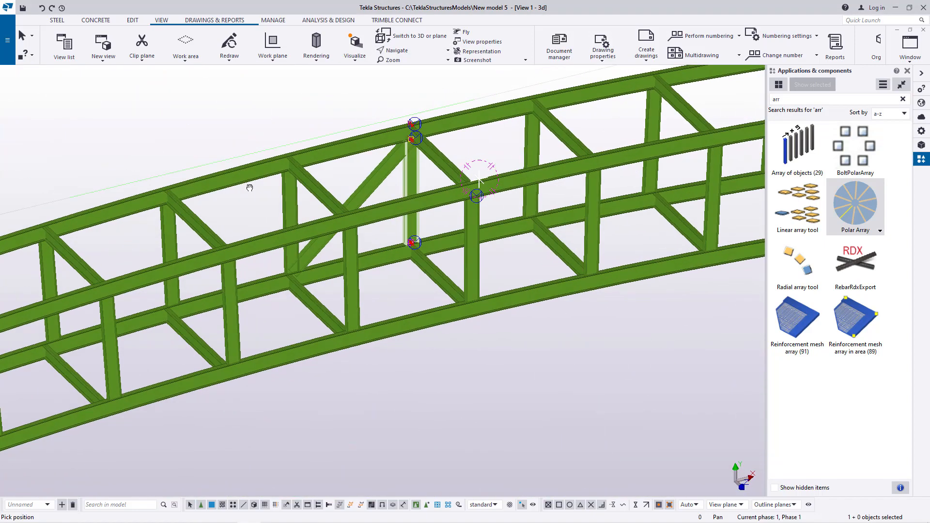
middle_click_drag(303, 214, 342, 114, "ctrl")
right_click(342, 113)
left_click(407, 118)
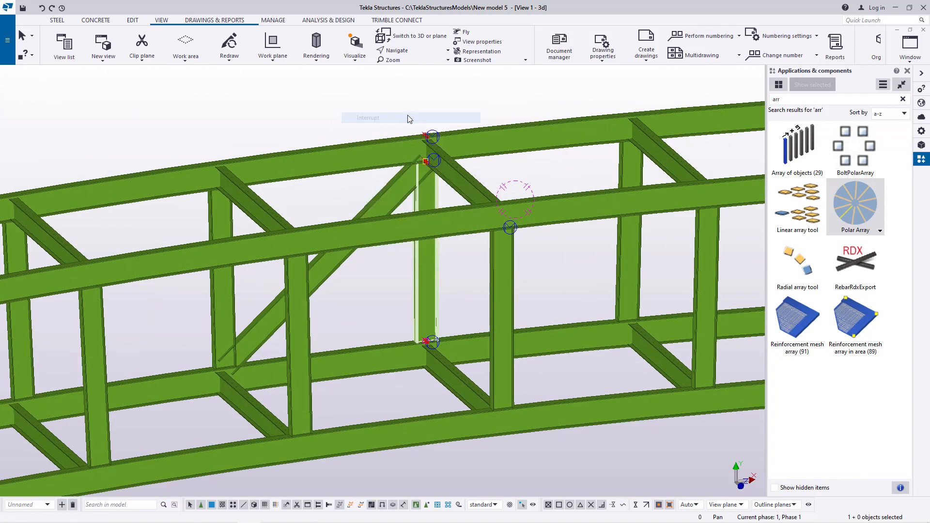
double_click(878, 204)
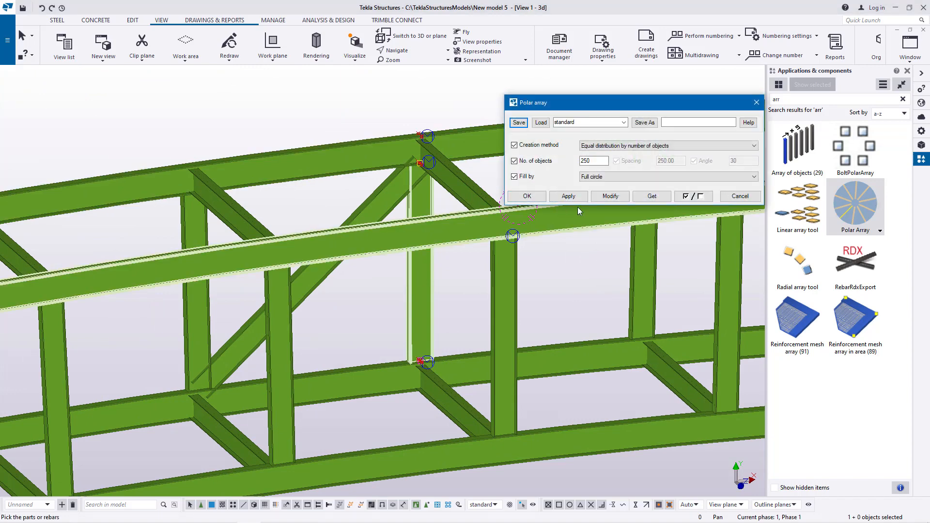
left_click(393, 195)
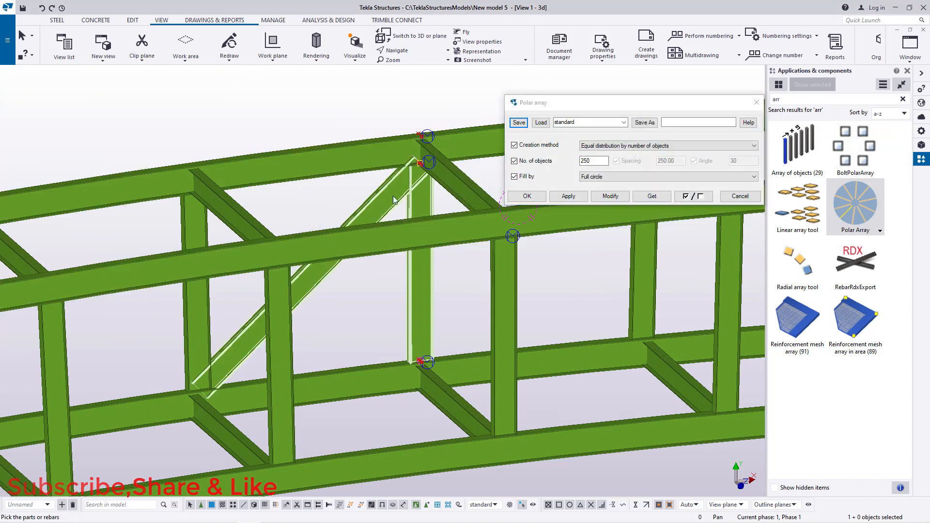
scroll(431, 145, "up", 10)
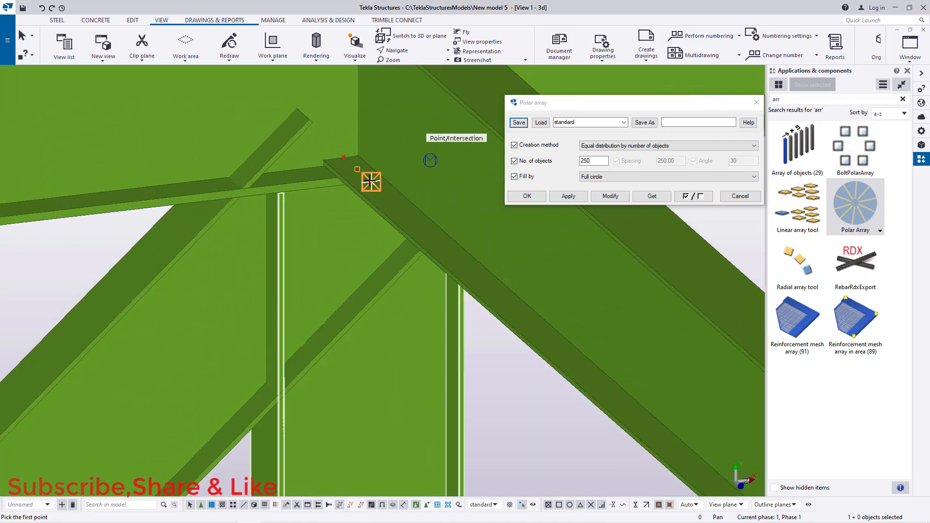
left_click(371, 183)
scroll(373, 160, "down", 10)
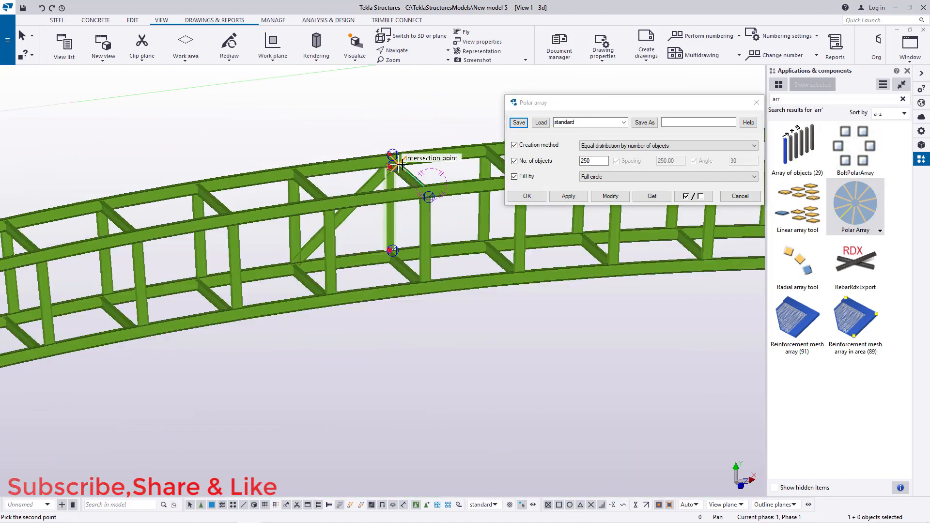
scroll(415, 169, "down", 3)
scroll(139, 272, "up", 10)
scroll(117, 281, "up", 8)
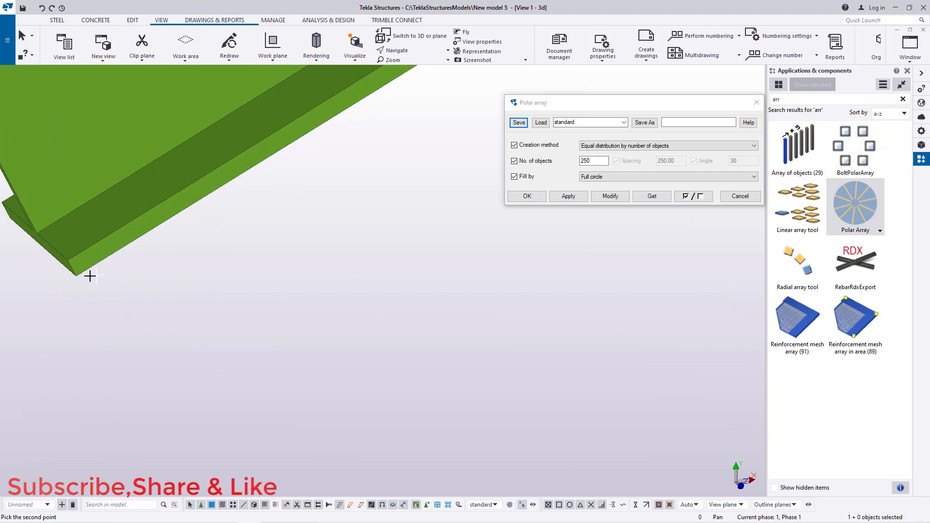
left_click(75, 275)
scroll(65, 297, "down", 10)
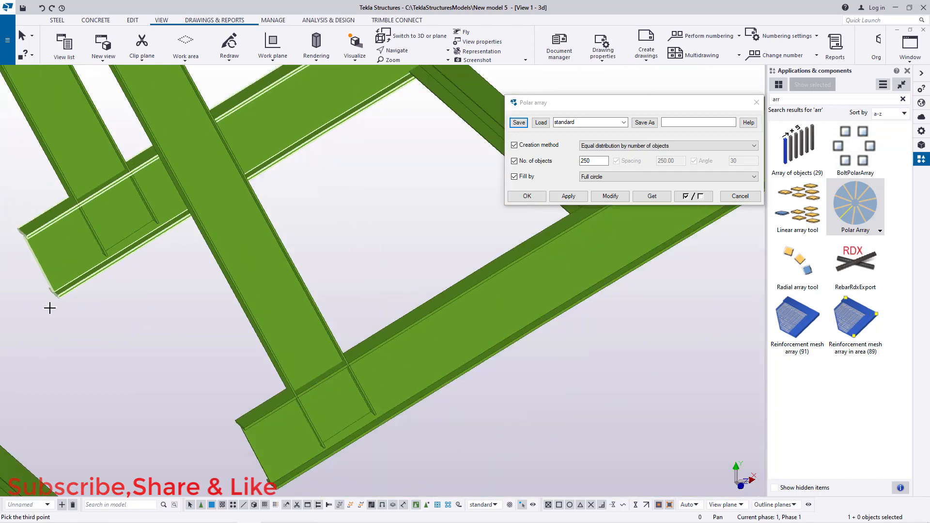
scroll(51, 316, "down", 6)
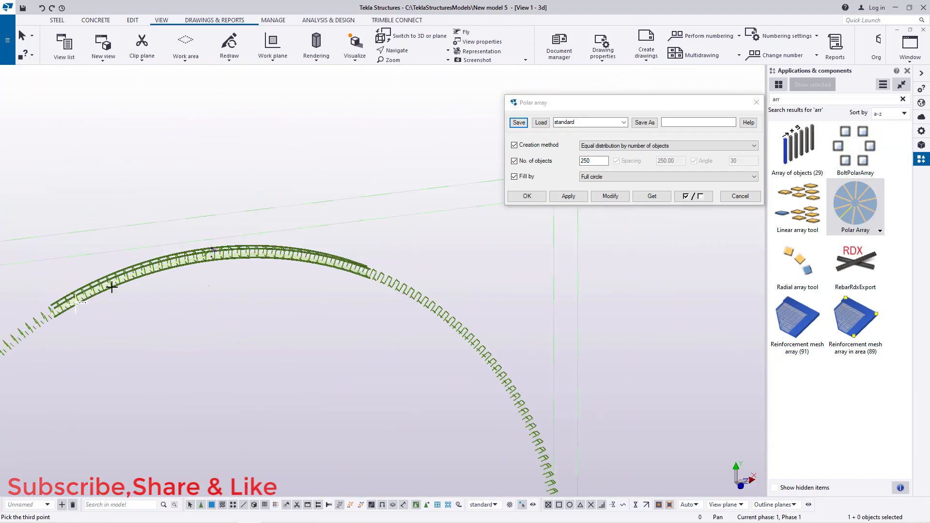
scroll(287, 263, "up", 10)
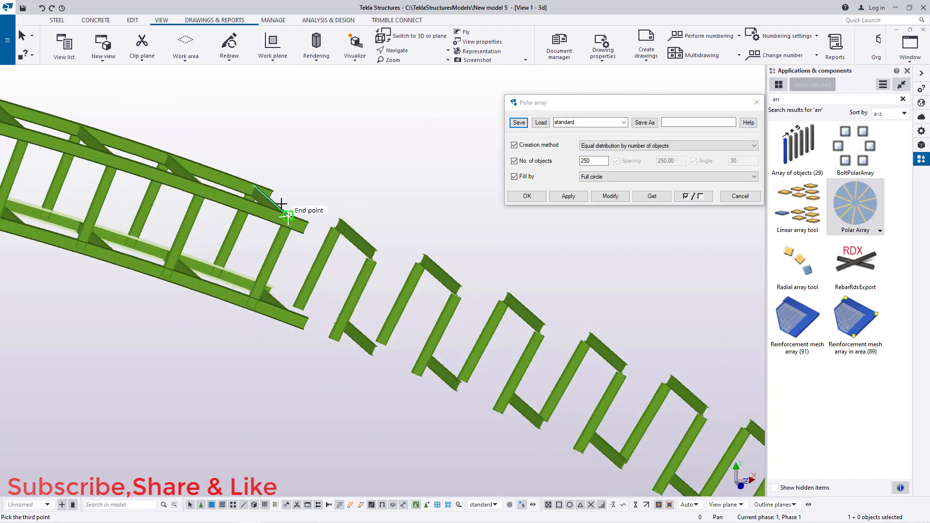
left_click(416, 168)
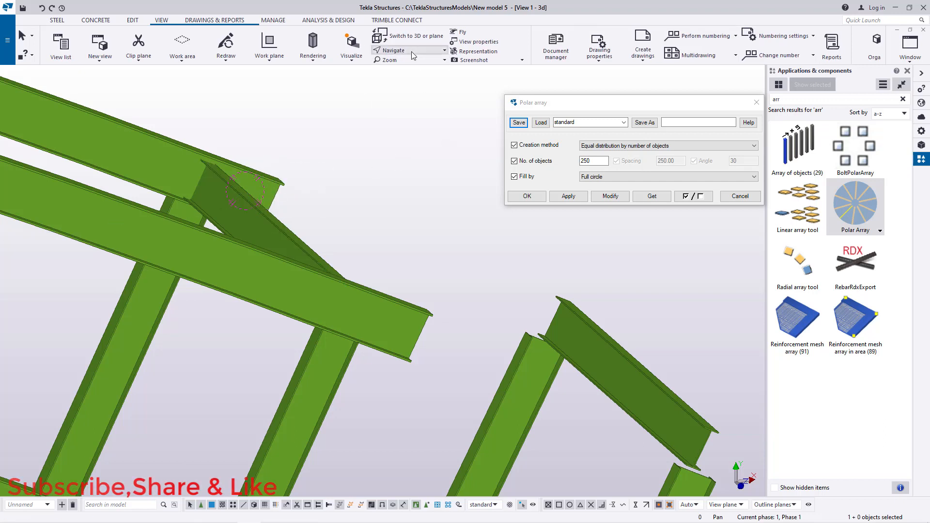
middle_click_drag(253, 191, 230, 203, "ctrl")
scroll(473, 322, "down", 2)
right_click(377, 206)
left_click(409, 217)
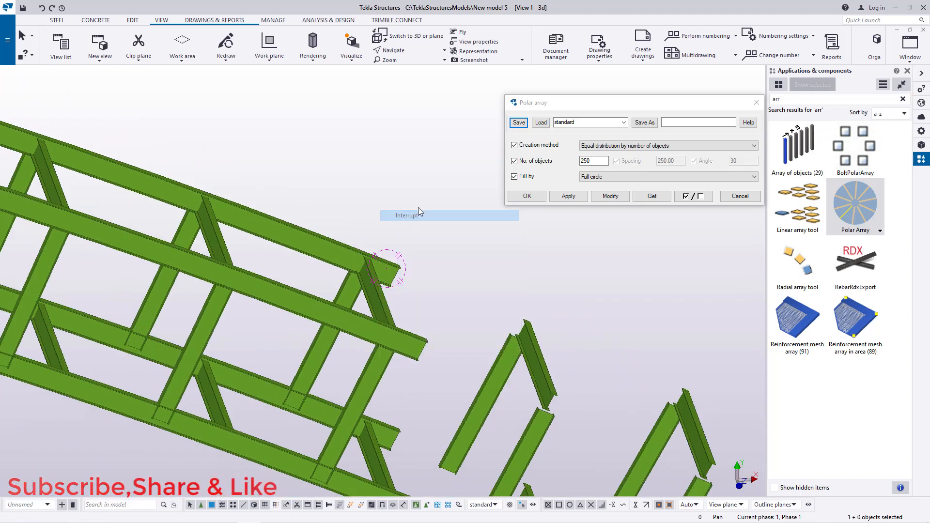
left_click(756, 103)
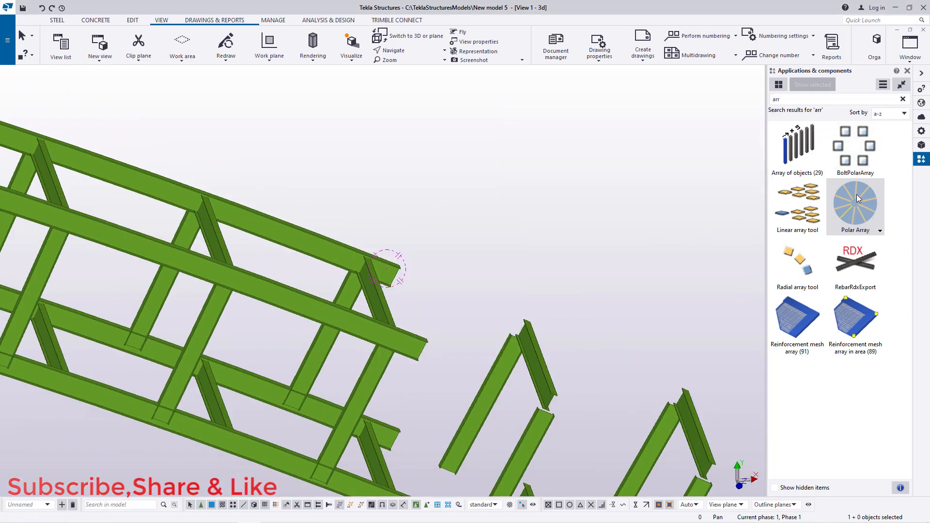
Step: Polar-array the diagonal brace with 250 objects over a full circle, picking three points along the curved main beam
double_click(854, 197)
scroll(619, 301, "down", 10)
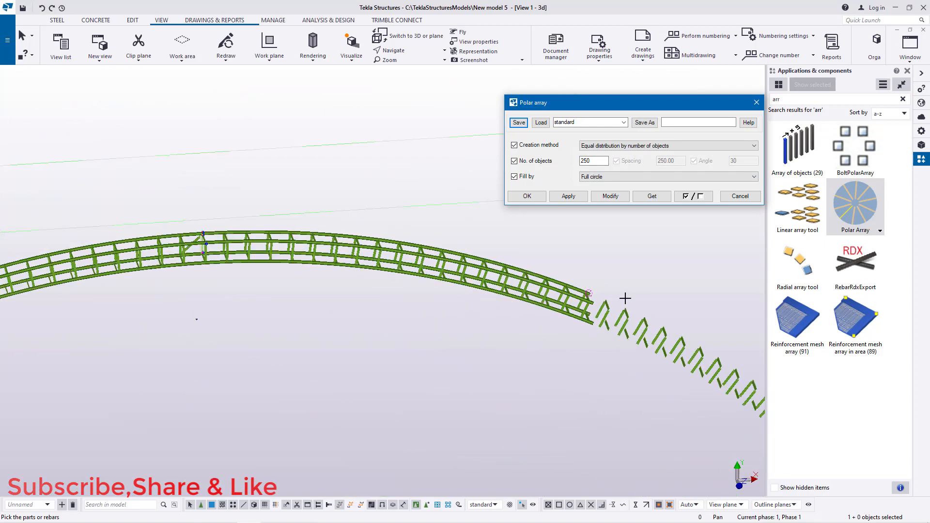
scroll(300, 255, "up", 10)
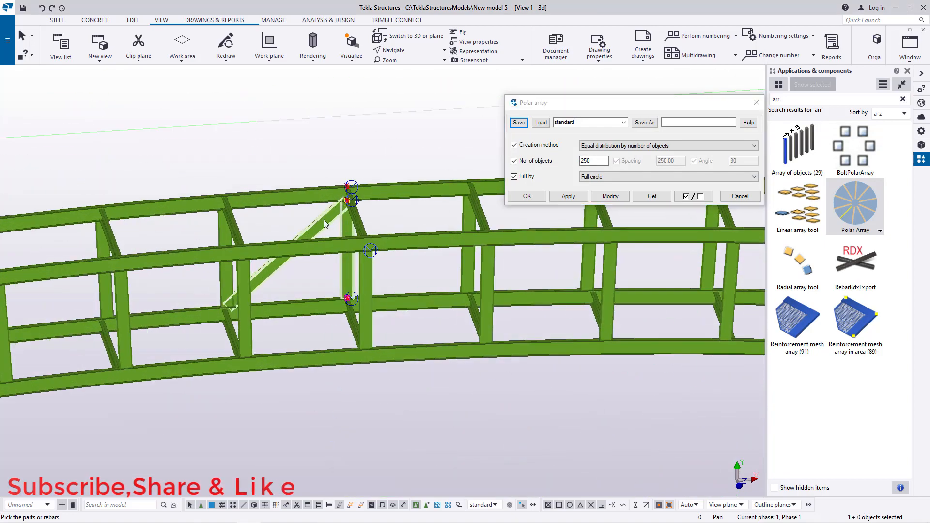
scroll(345, 202, "up", 8)
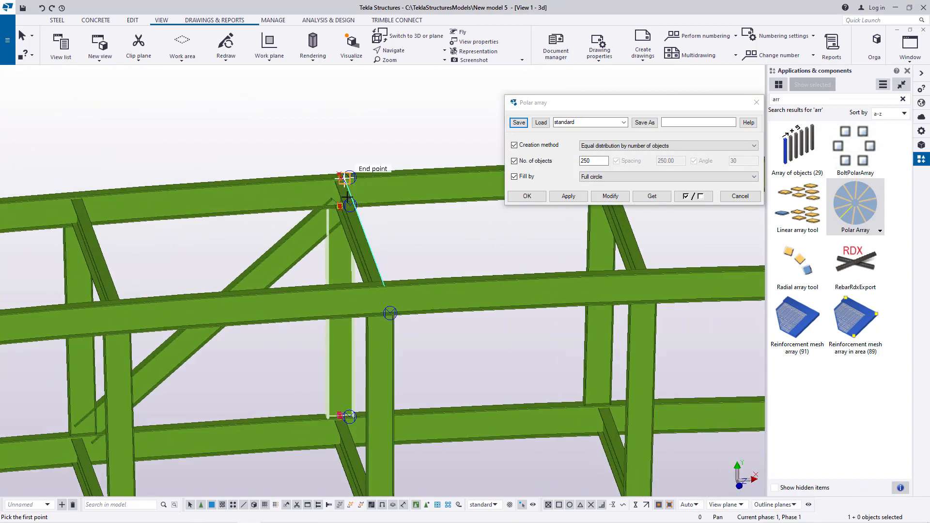
scroll(344, 230, "up", 2)
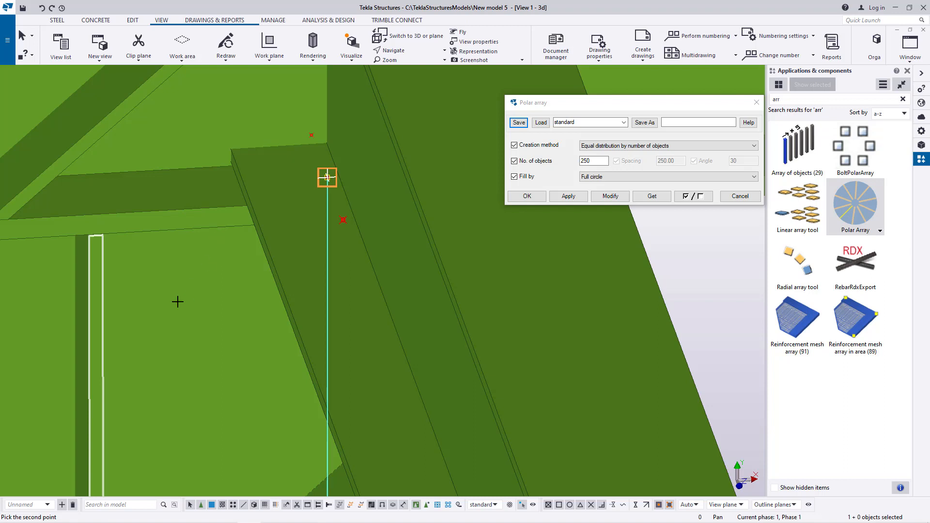
scroll(72, 310, "down", 6)
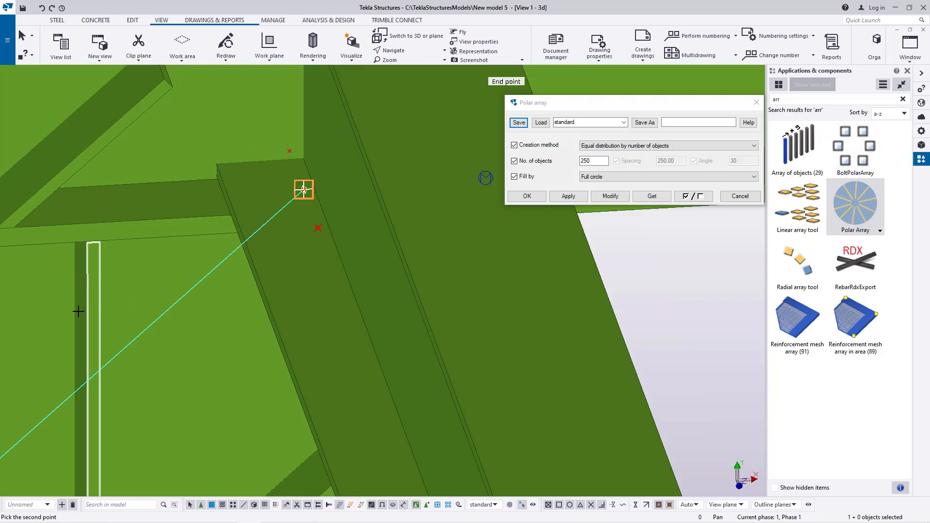
scroll(466, 301, "down", 8)
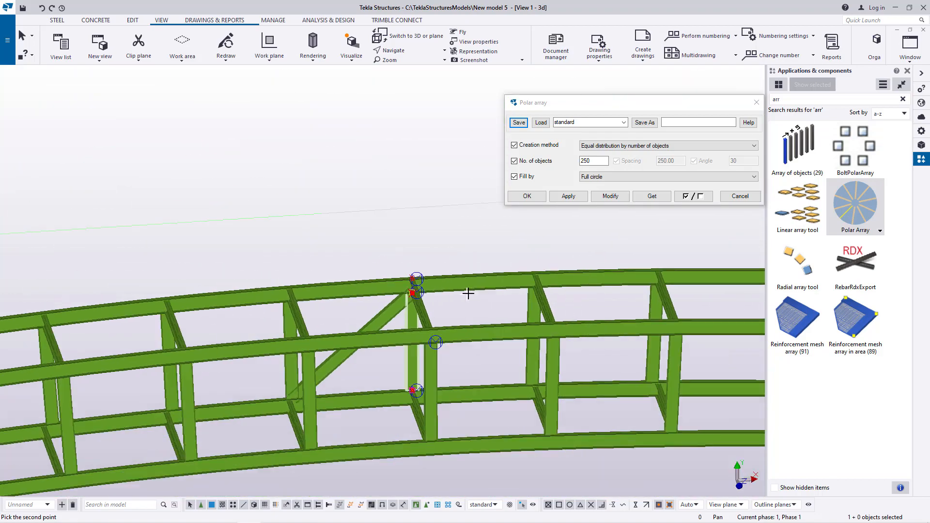
scroll(185, 361, "up", 10)
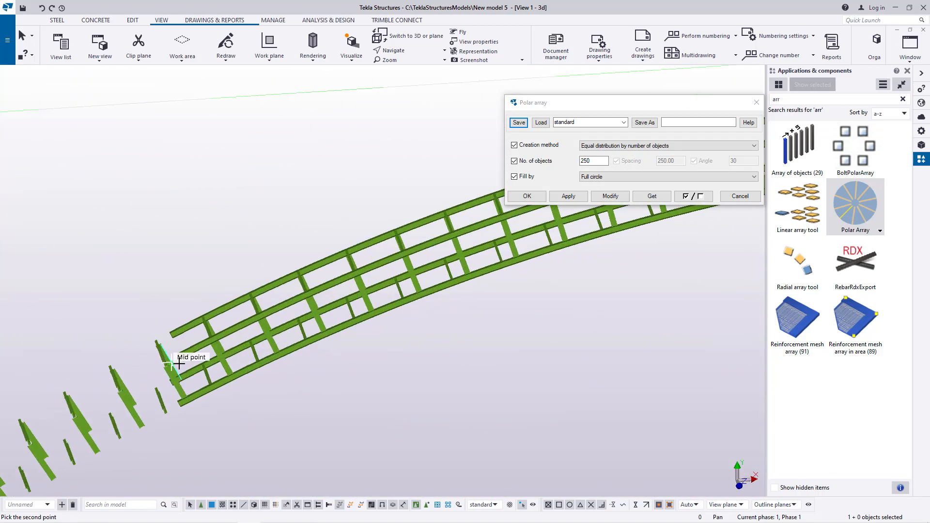
scroll(182, 373, "up", 5)
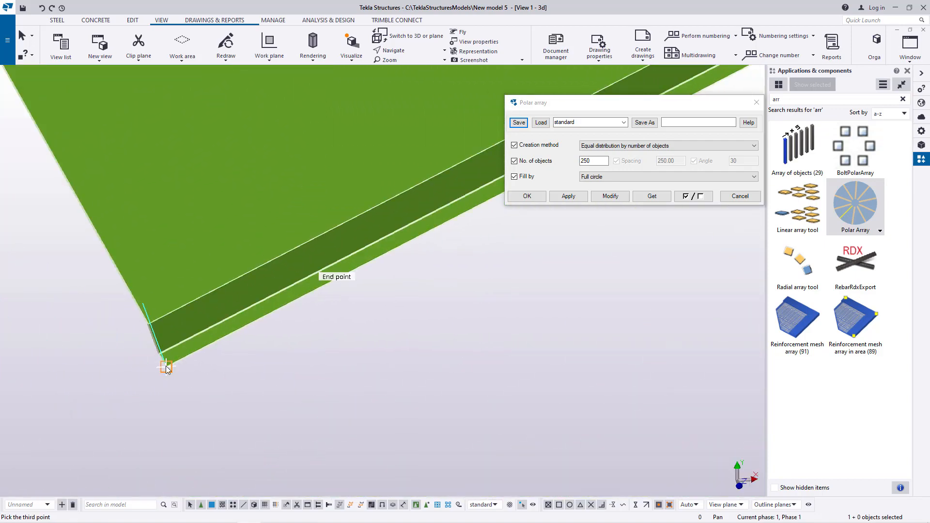
scroll(91, 373, "down", 10)
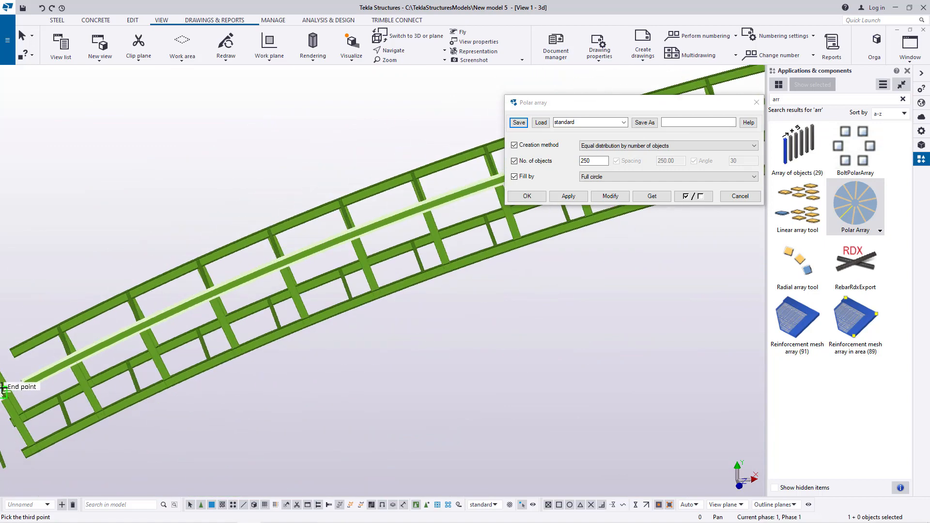
scroll(3, 388, "down", 5)
scroll(530, 328, "up", 10)
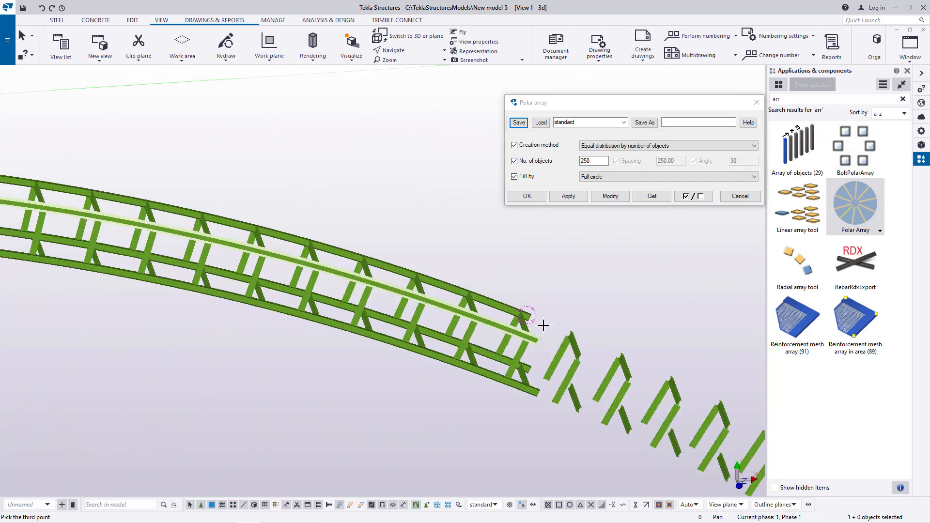
scroll(509, 322, "up", 5)
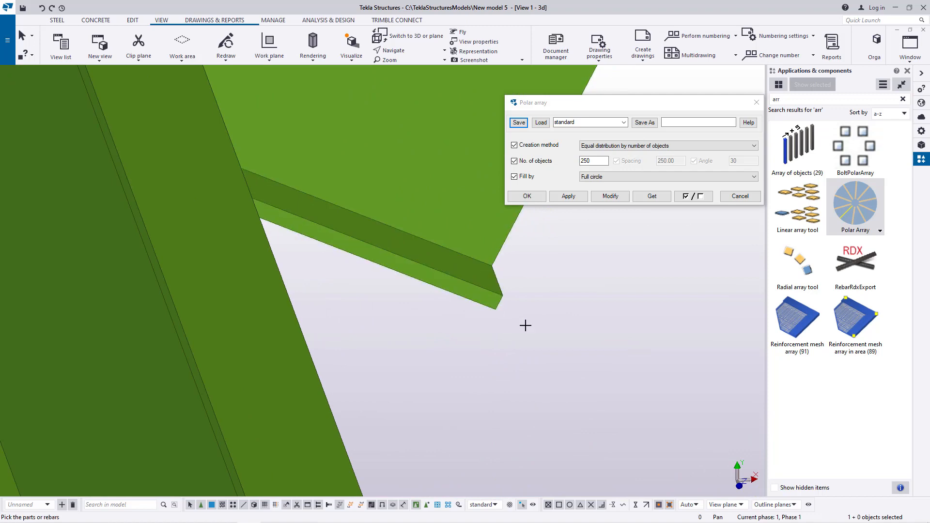
Step: Inspect the arrayed diagonal braces along the curved bridge and beyond its ends
scroll(552, 339, "down", 8)
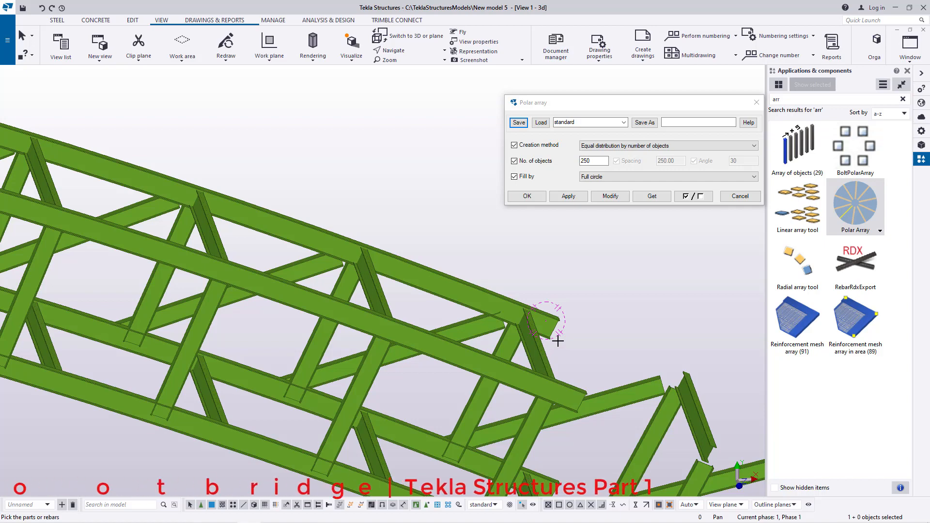
scroll(528, 349, "down", 10)
scroll(97, 266, "up", 6)
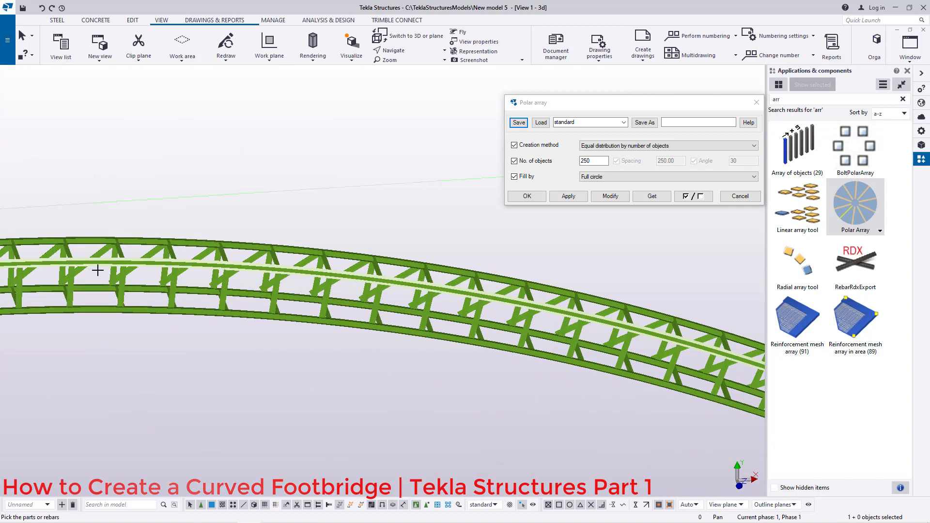
scroll(144, 255, "up", 2)
right_click(302, 155)
left_click(312, 159)
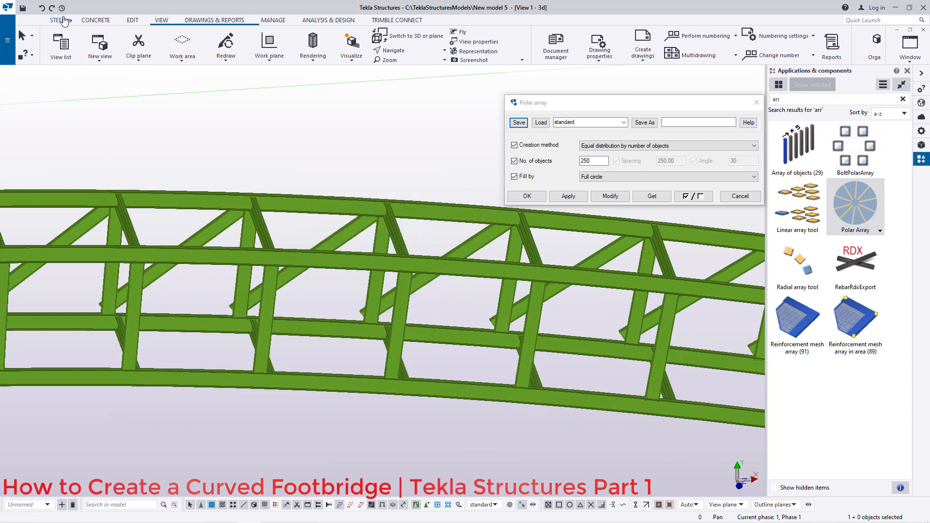
scroll(237, 186, "down", 5)
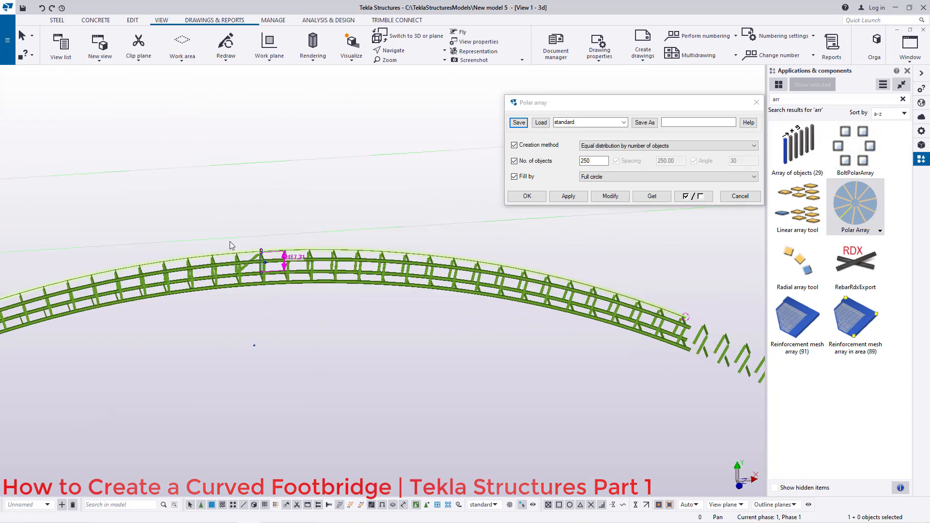
scroll(232, 247, "up", 3)
middle_click_drag(309, 276, 590, 289, "ctrl")
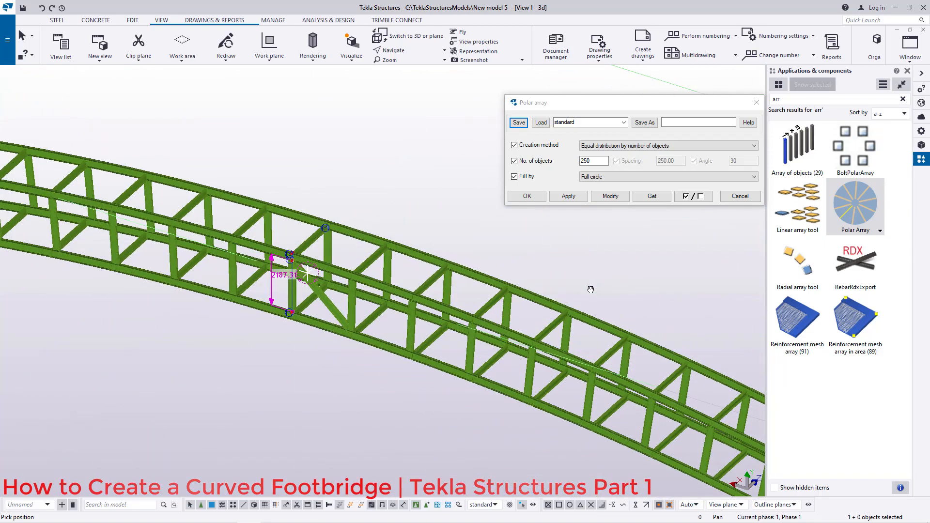
scroll(289, 290, "up", 6)
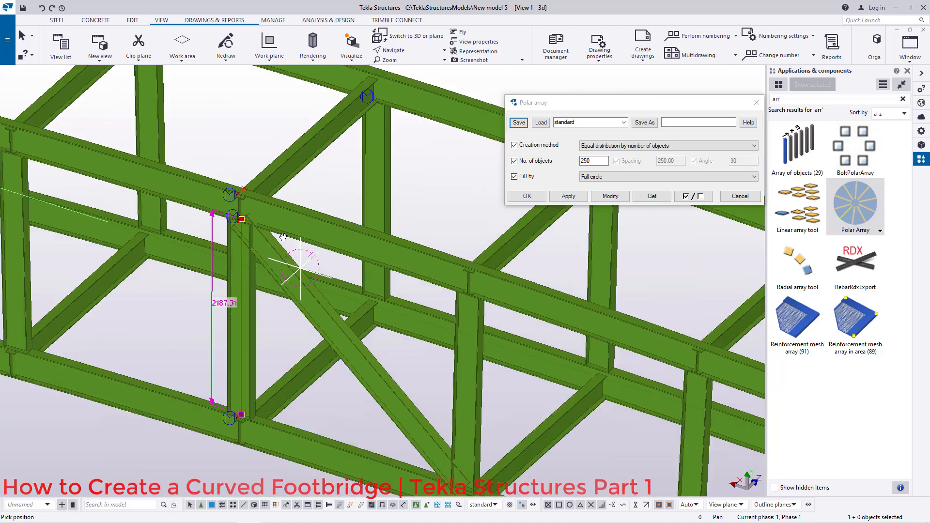
middle_click_drag(283, 237, 56, 239, "ctrl")
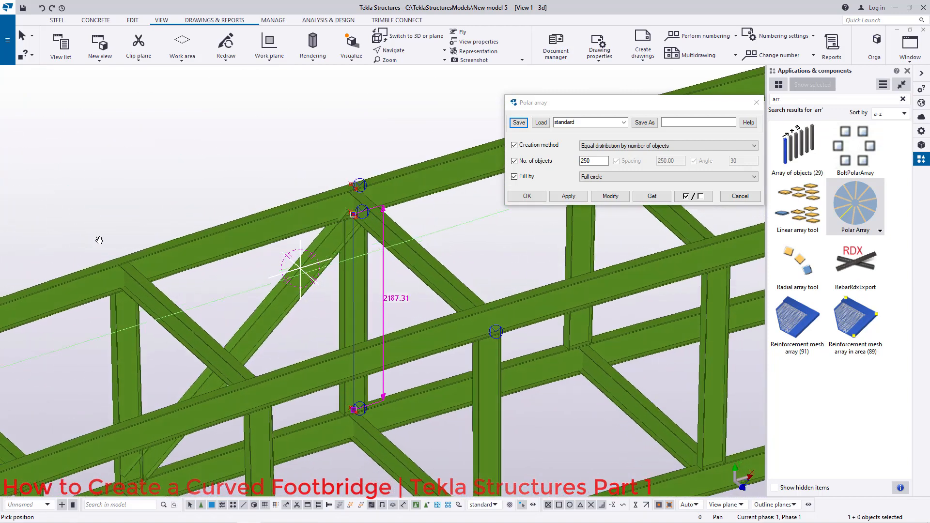
left_click(756, 103)
double_click(867, 204)
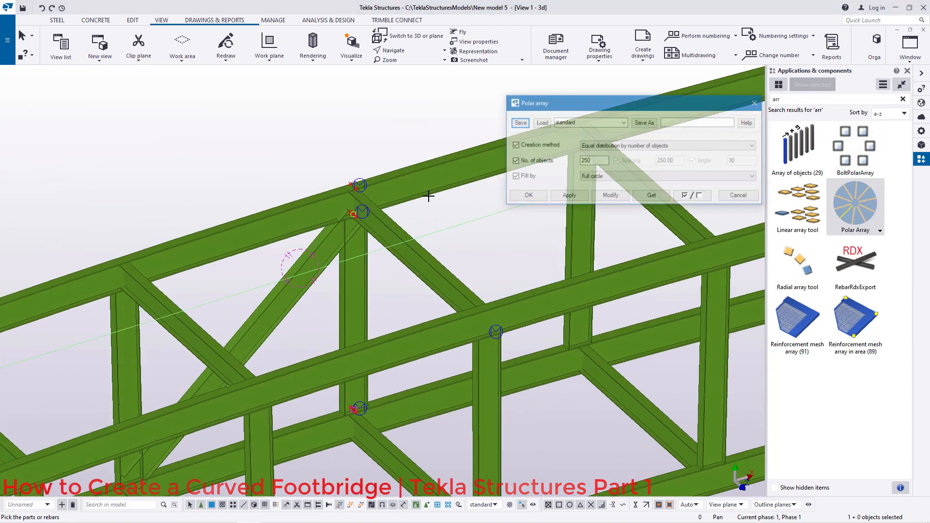
scroll(342, 200, "up", 4)
scroll(365, 214, "up", 6)
scroll(104, 257, "down", 7)
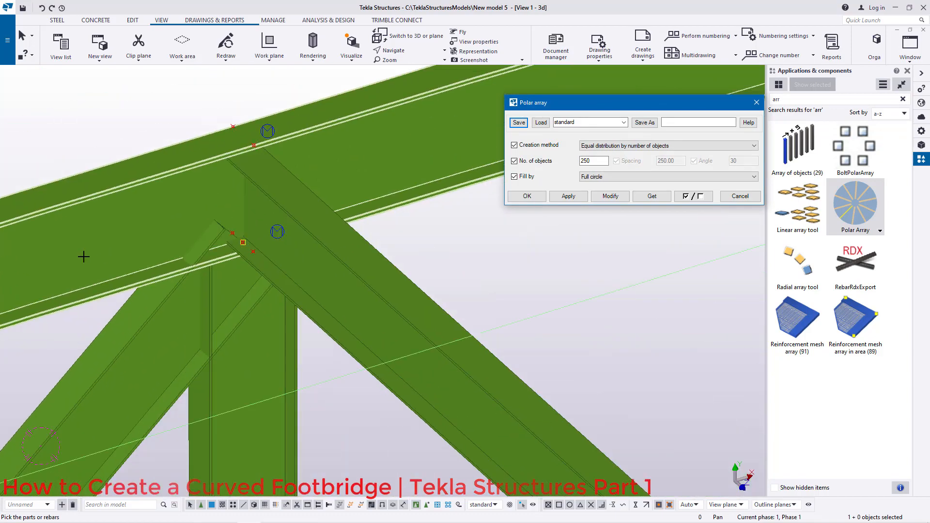
scroll(92, 249, "down", 10)
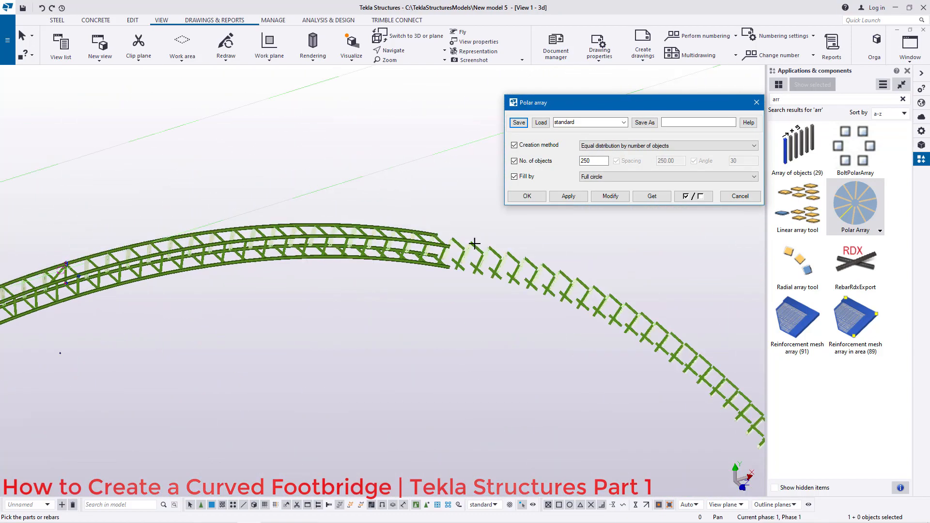
scroll(404, 227, "up", 3)
scroll(404, 227, "up", 5)
right_click(394, 195)
left_click(429, 200)
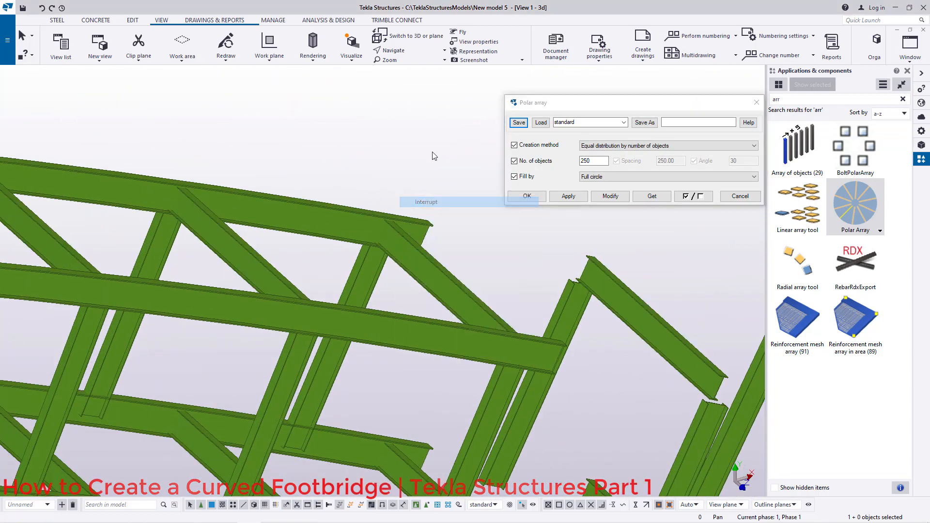
Step: Examine the posts and braces at the bridge frame to locate the next brace to array
middle_click_drag(428, 239, 374, 146, "ctrl")
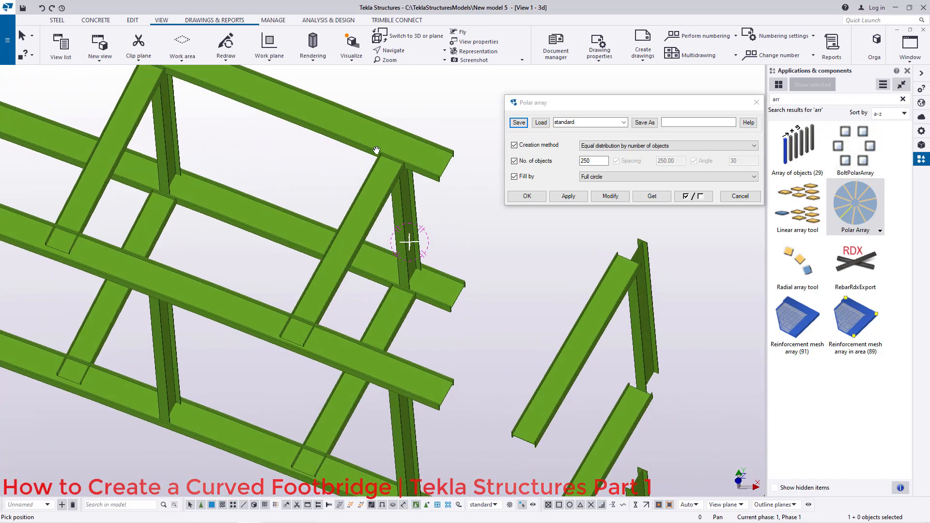
left_click(405, 163)
scroll(459, 293, "down", 10)
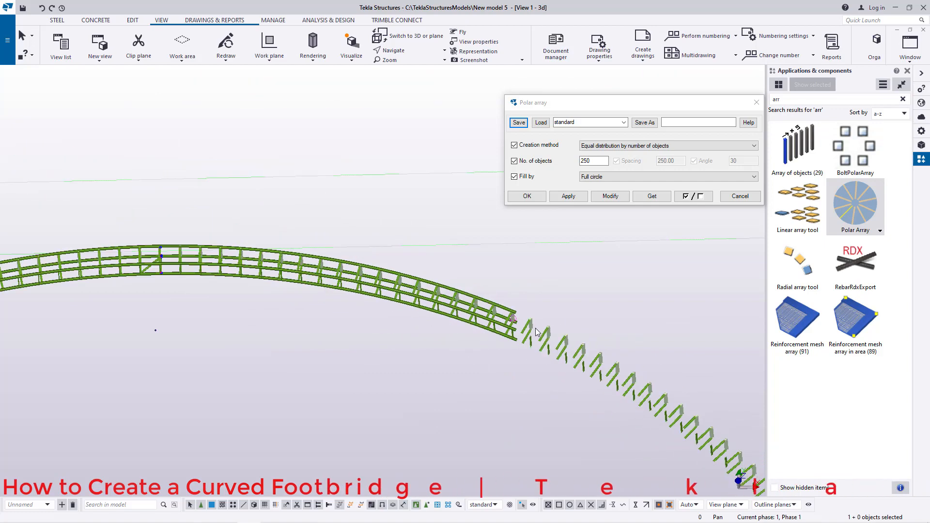
scroll(196, 328, "up", 10)
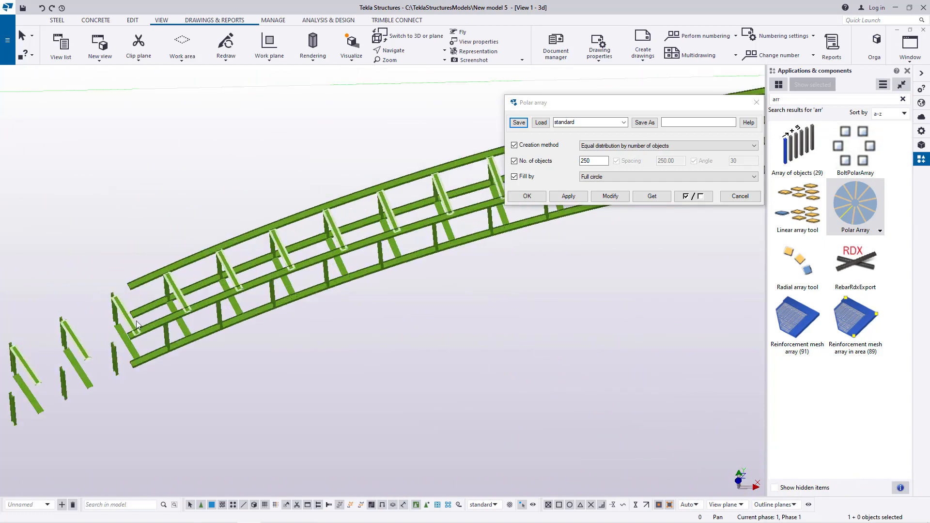
scroll(131, 314, "down", 10)
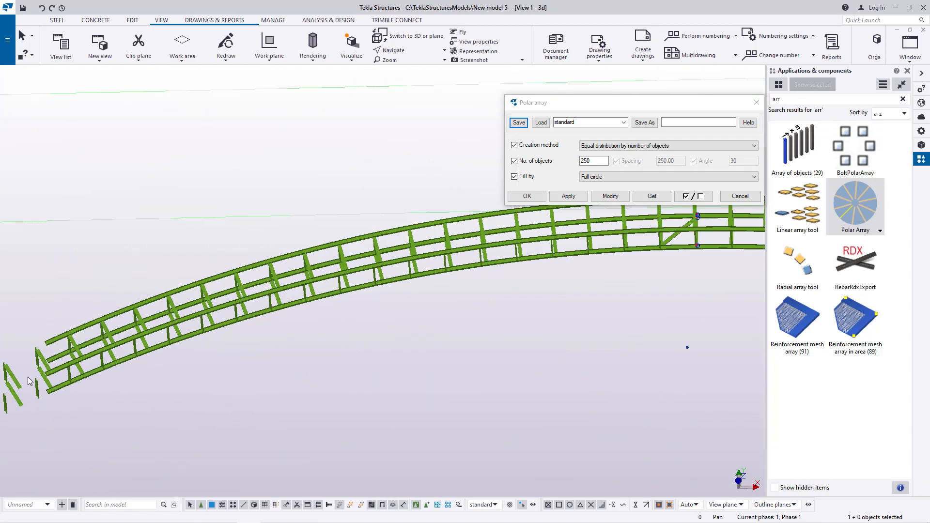
scroll(509, 290, "up", 10)
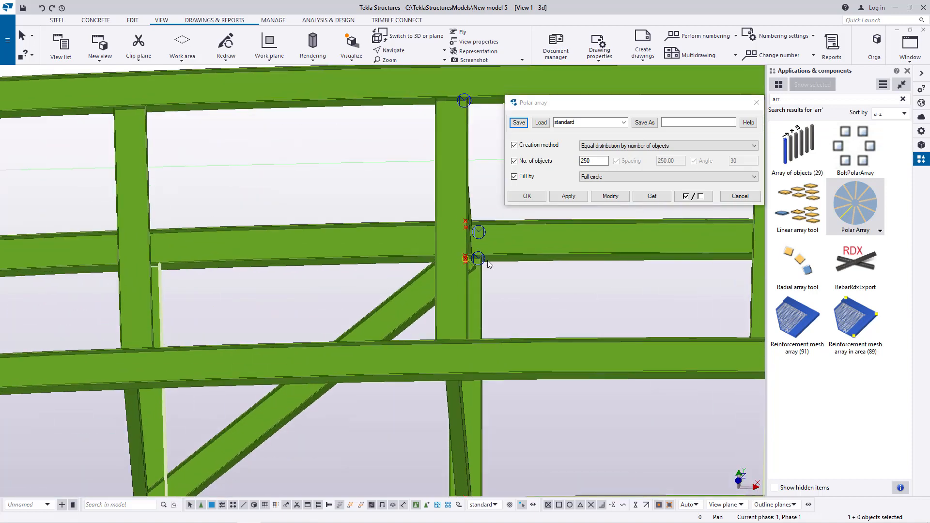
scroll(488, 261, "up", 2)
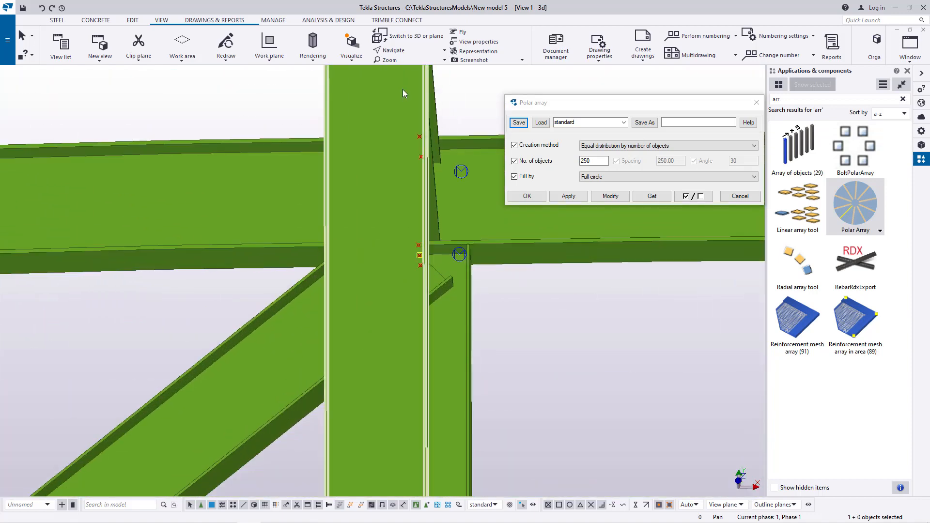
middle_click_drag(428, 250, 426, 251, "ctrl")
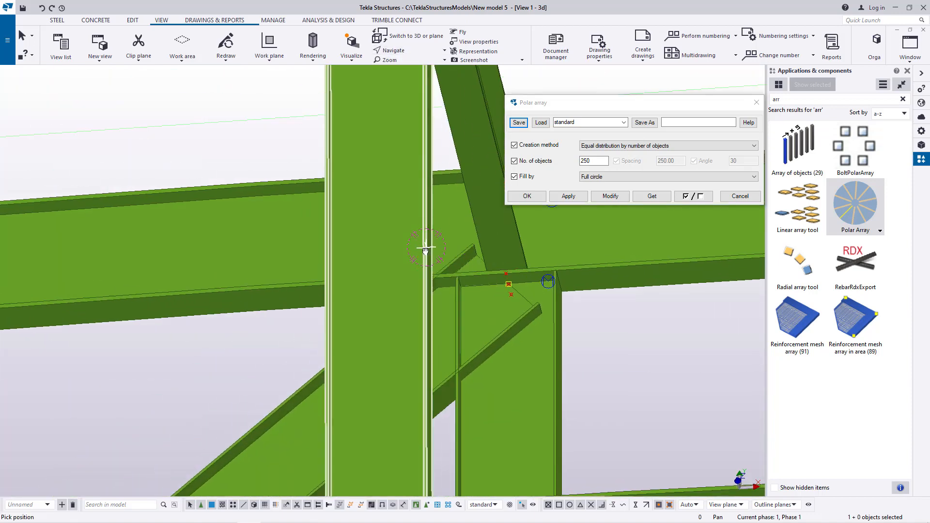
right_click(225, 167)
left_click(262, 173)
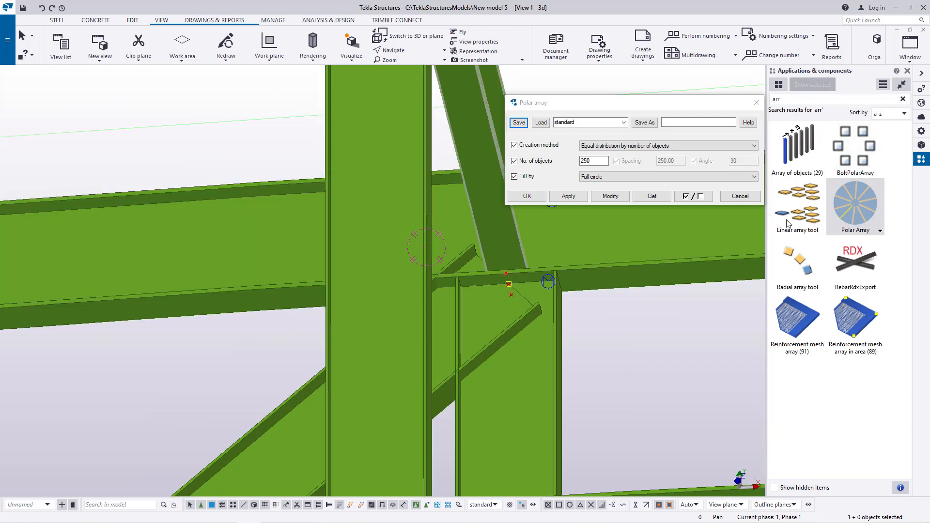
Step: Polar-array the opposite diagonal brace with 250 objects over a full circle, picking three points along the curved main beam
double_click(862, 217)
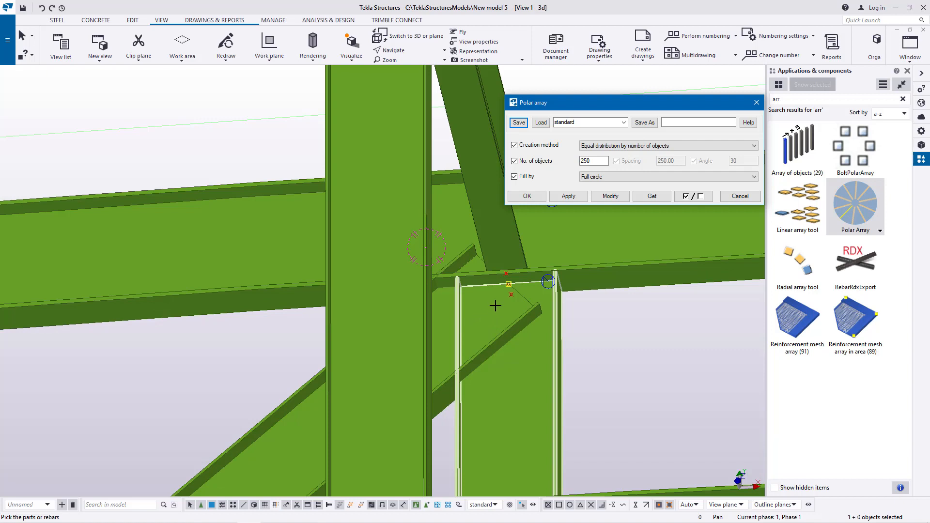
left_click(292, 411)
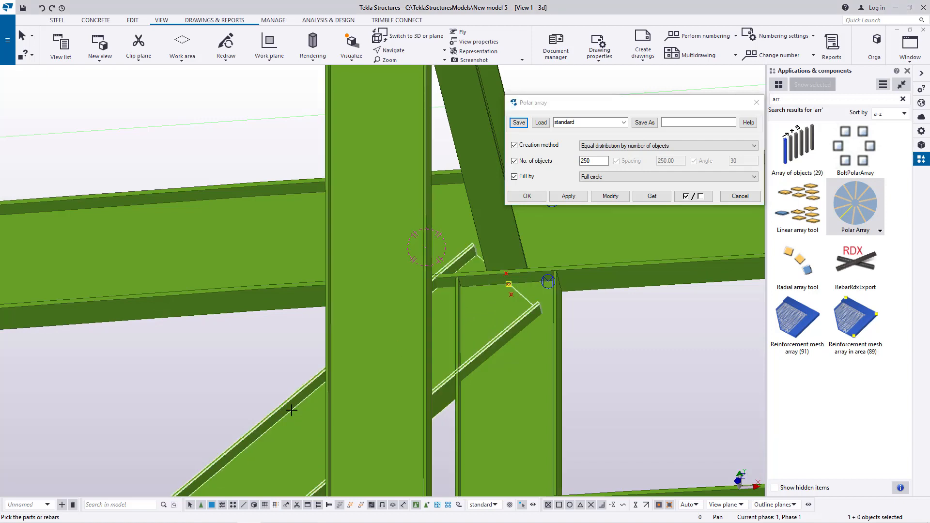
scroll(509, 281, "up", 4)
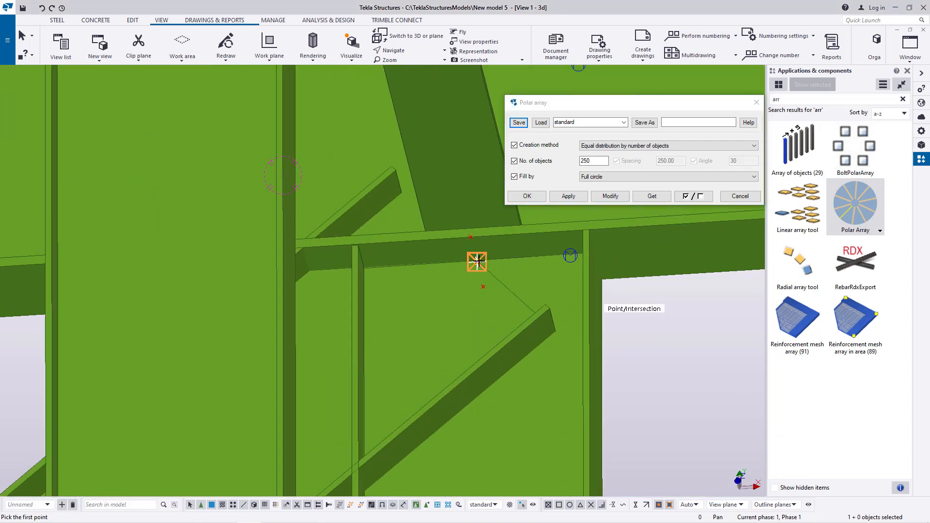
scroll(580, 256, "down", 10)
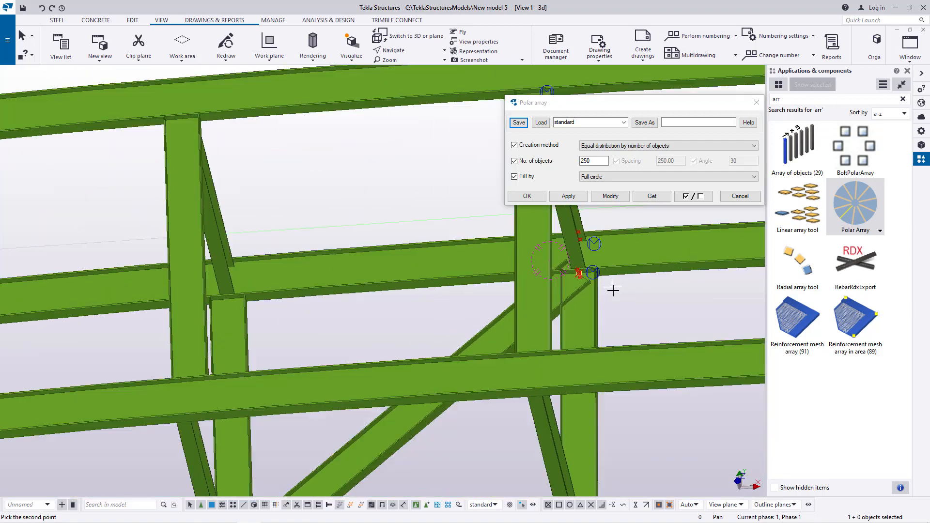
scroll(334, 335, "up", 10)
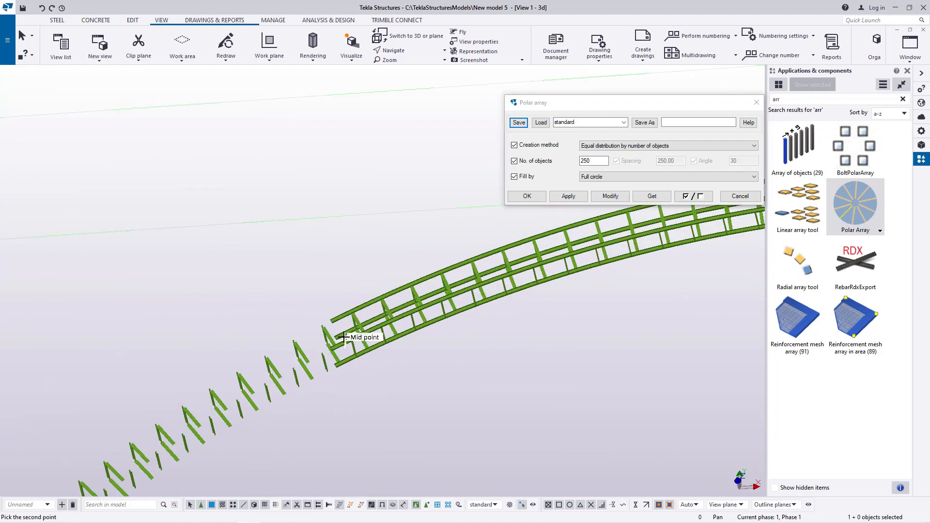
scroll(296, 337, "up", 8)
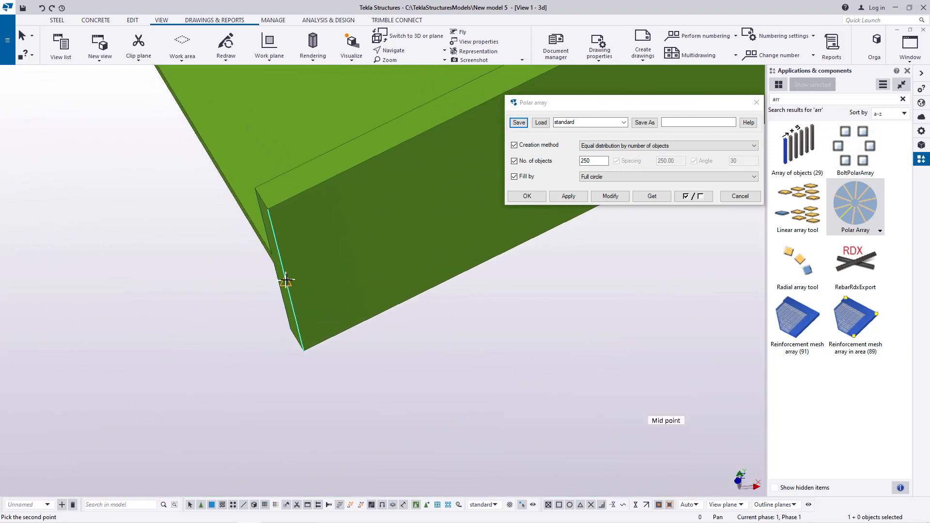
scroll(125, 357, "down", 10)
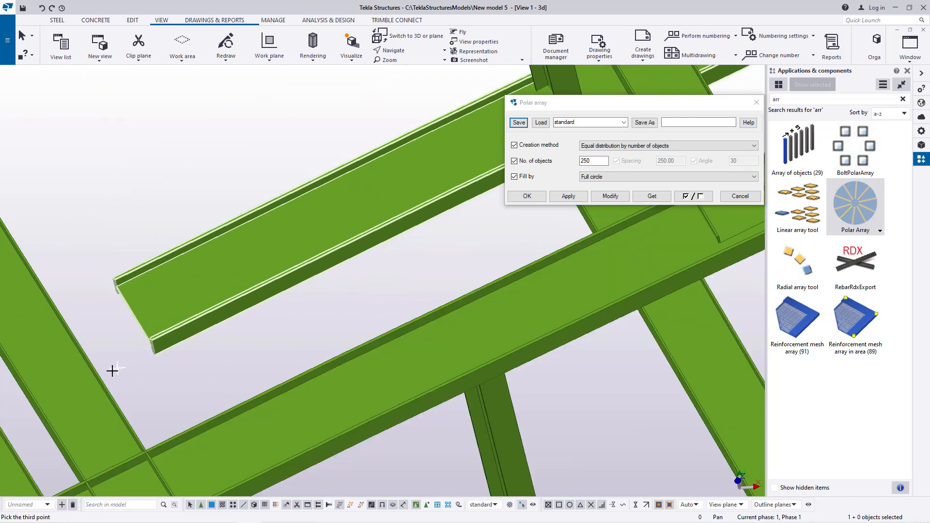
scroll(95, 376, "down", 6)
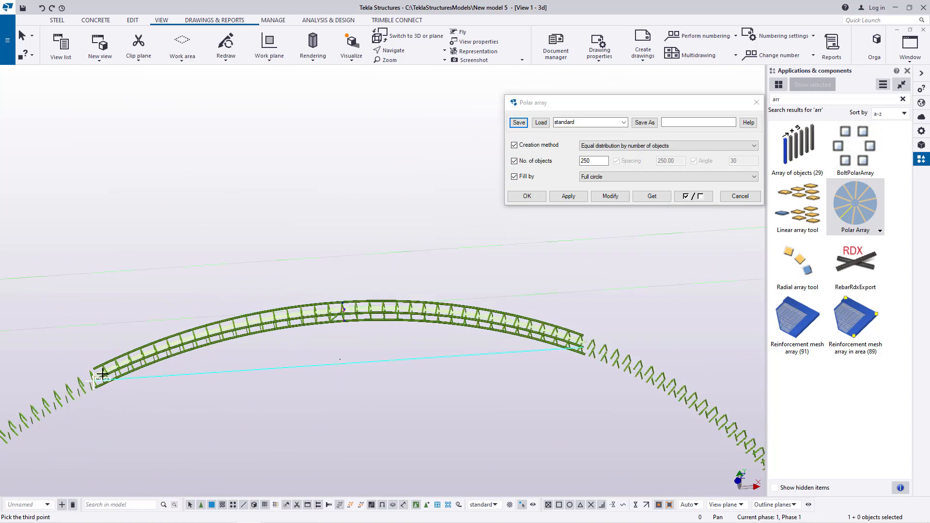
scroll(551, 314, "up", 10)
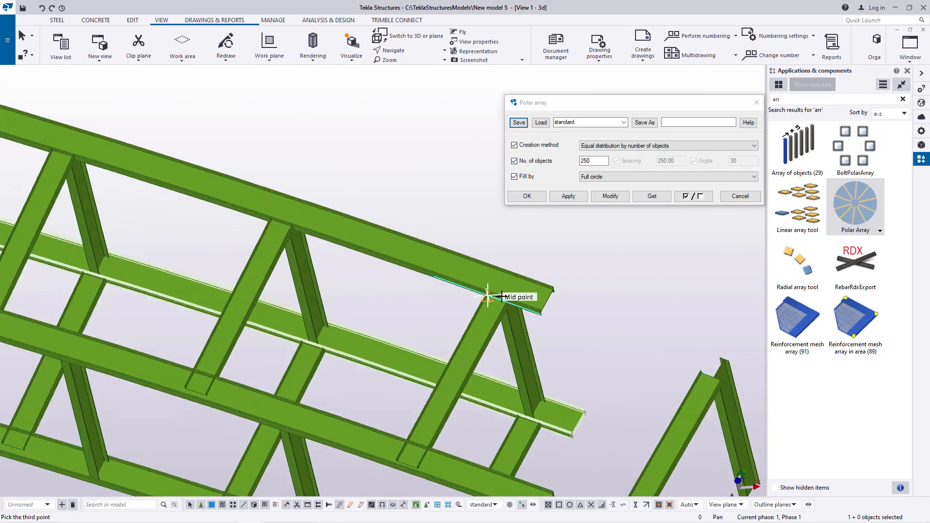
scroll(552, 312, "up", 3)
scroll(490, 284, "down", 6)
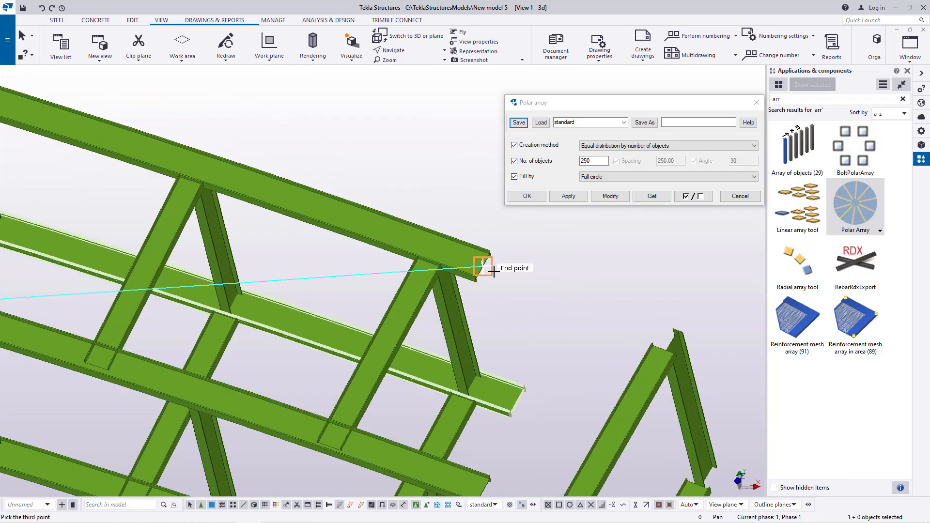
scroll(503, 345, "up", 6)
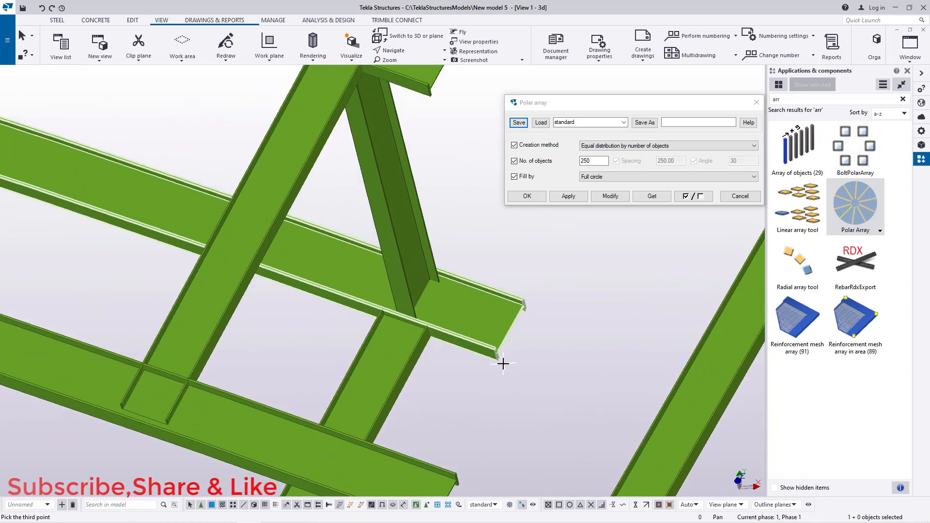
scroll(502, 345, "up", 4)
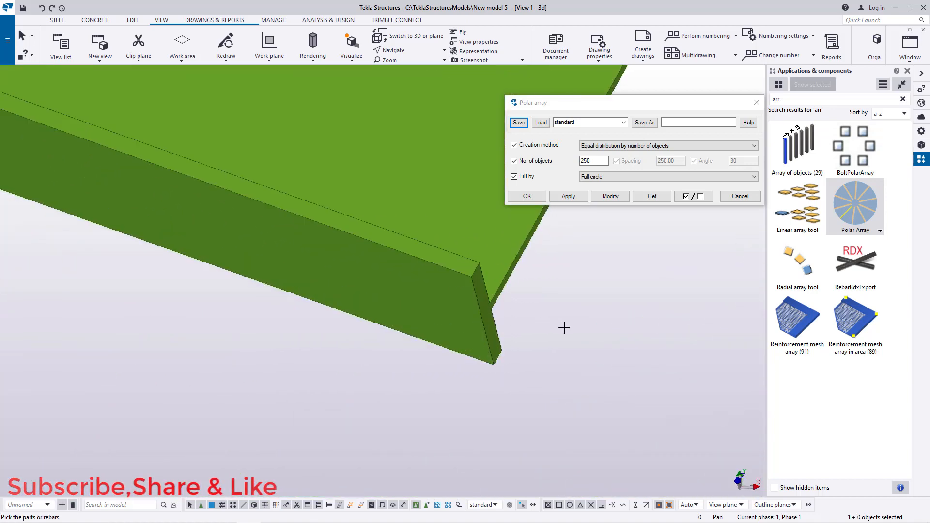
scroll(565, 328, "down", 3)
scroll(577, 345, "down", 1)
right_click(604, 301)
left_click(623, 308)
Step: Inspect the alternating diagonal braces along the curved bridge
scroll(621, 336, "down", 3)
scroll(625, 338, "down", 5)
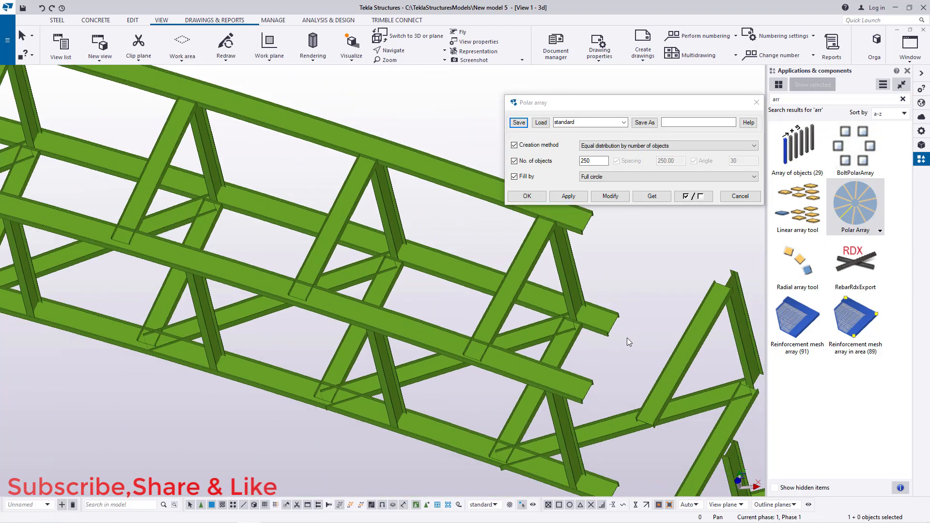
scroll(650, 341, "down", 4)
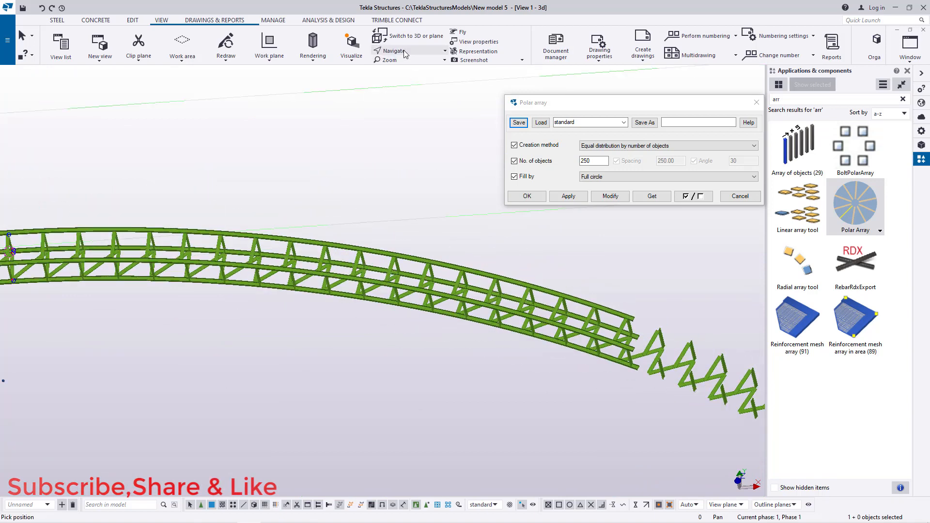
scroll(204, 276, "up", 3)
scroll(492, 376, "down", 6)
scroll(297, 200, "up", 6)
scroll(278, 203, "up", 5)
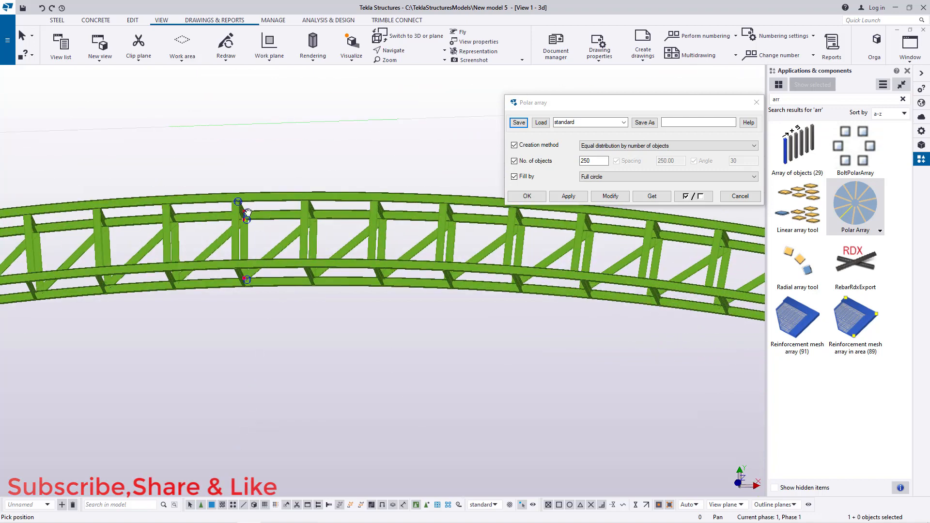
right_click(278, 197)
left_click(289, 203)
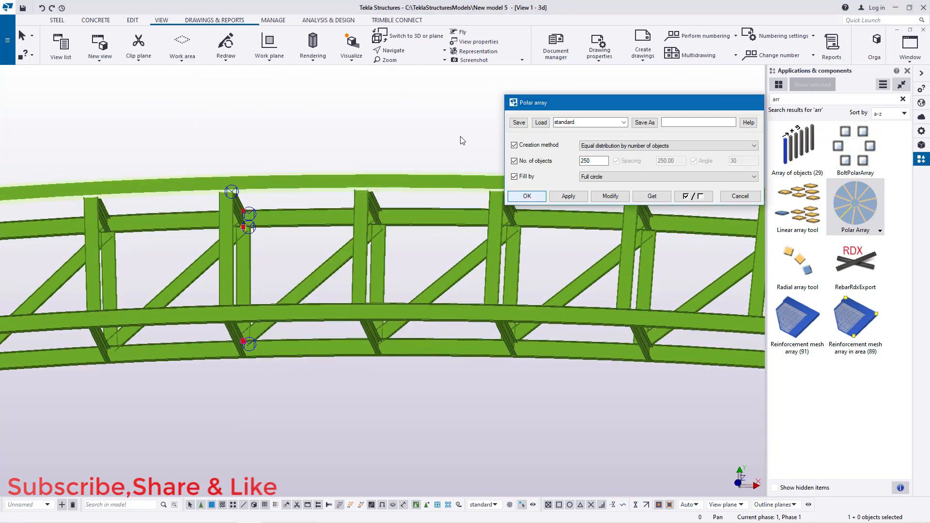
Step: Copy the diagonal brace linearly with dZ 2500 mm, one copy
left_click(527, 195)
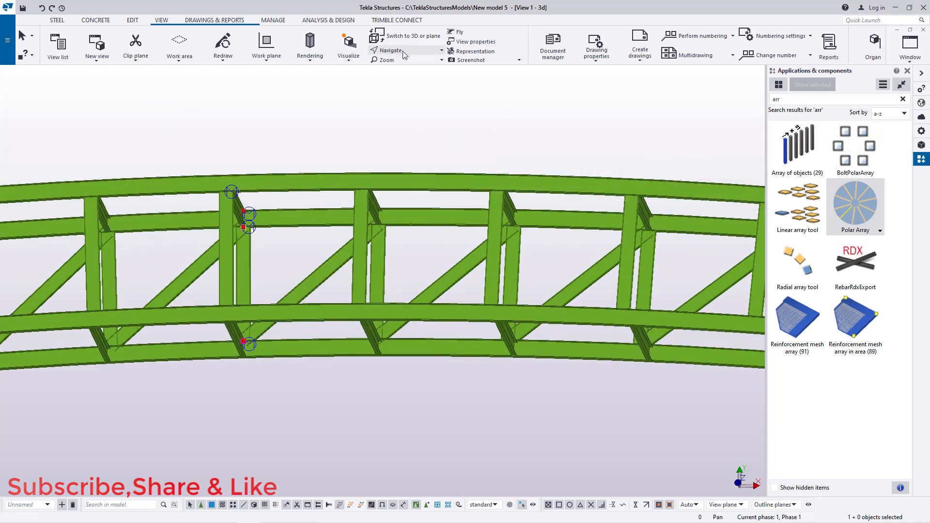
middle_click_drag(254, 227, 315, 311, "ctrl")
scroll(333, 211, "up", 3)
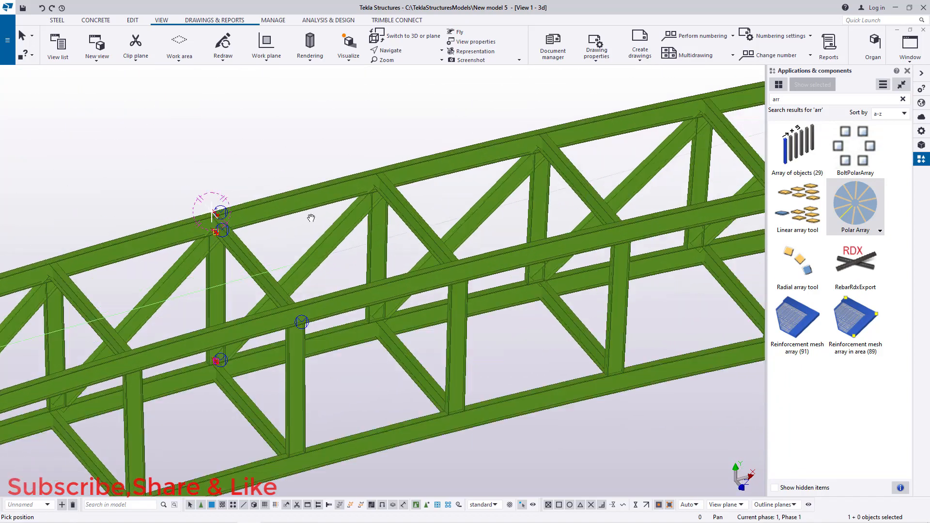
right_click(287, 230)
left_click(311, 236)
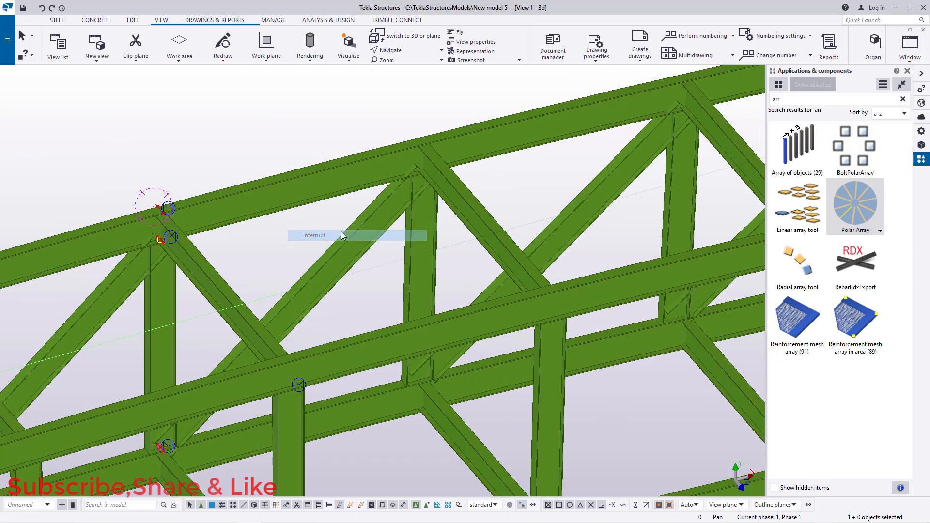
right_click(122, 294)
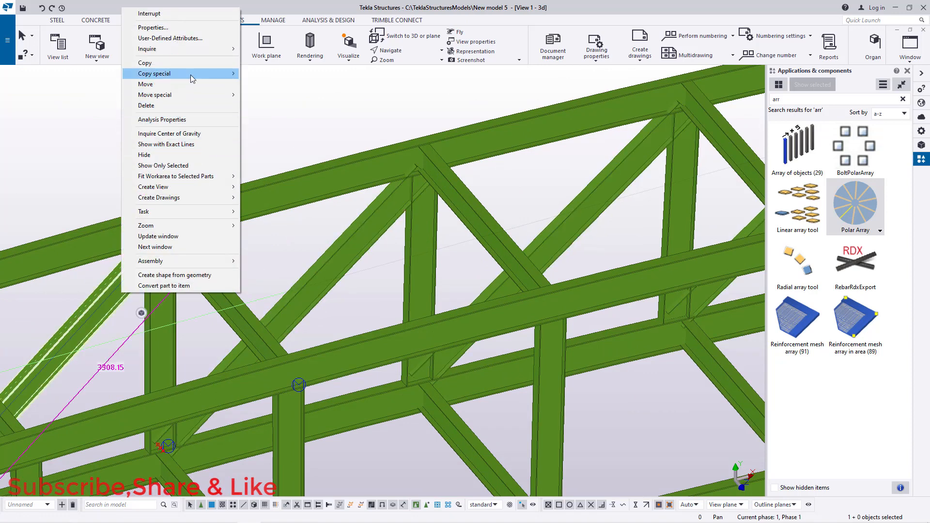
mouse_move(190, 74)
left_click(265, 73)
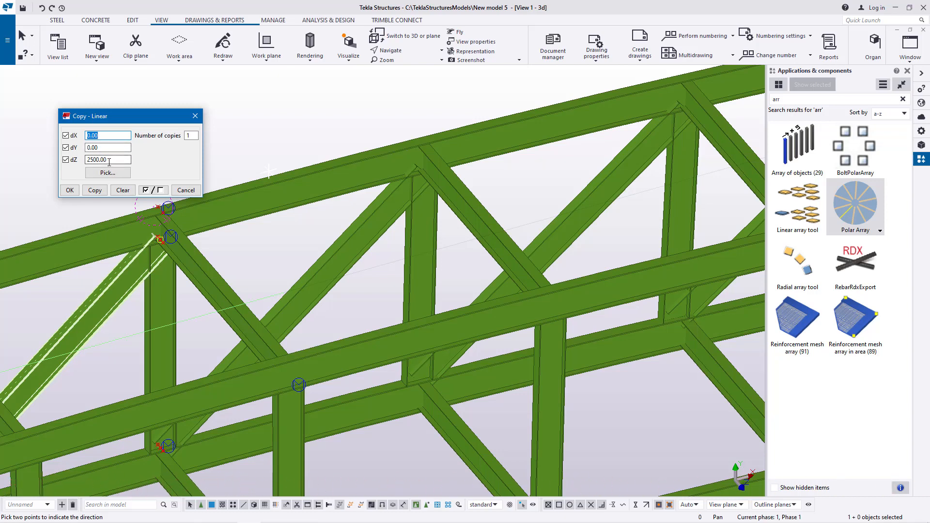
left_click(69, 190)
Step: Inspect the arrayed braces along the curved bridge and beyond both of its ends
scroll(307, 139, "down", 3)
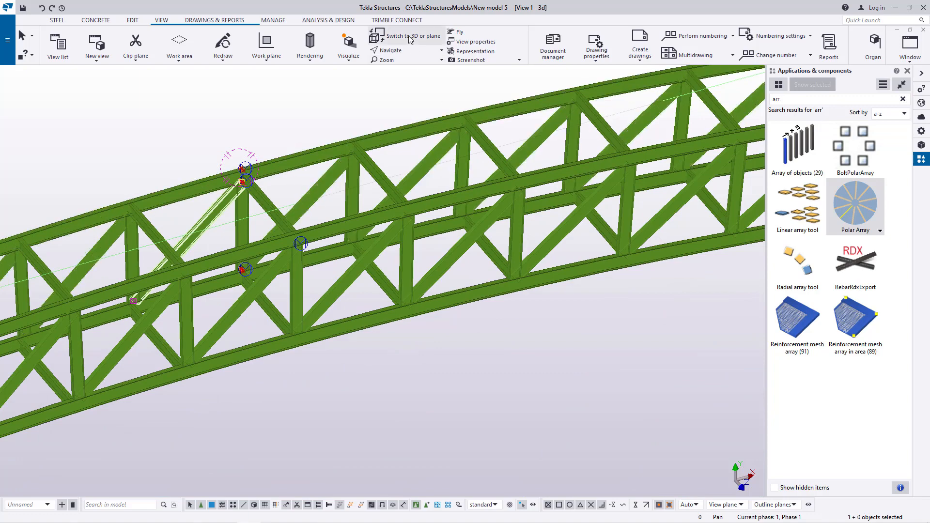
scroll(391, 179, "down", 10)
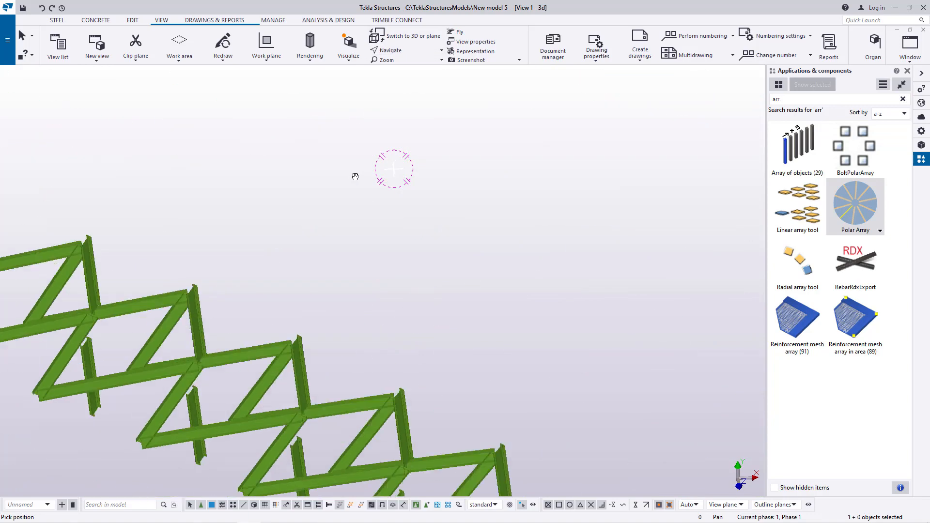
scroll(283, 192, "up", 10)
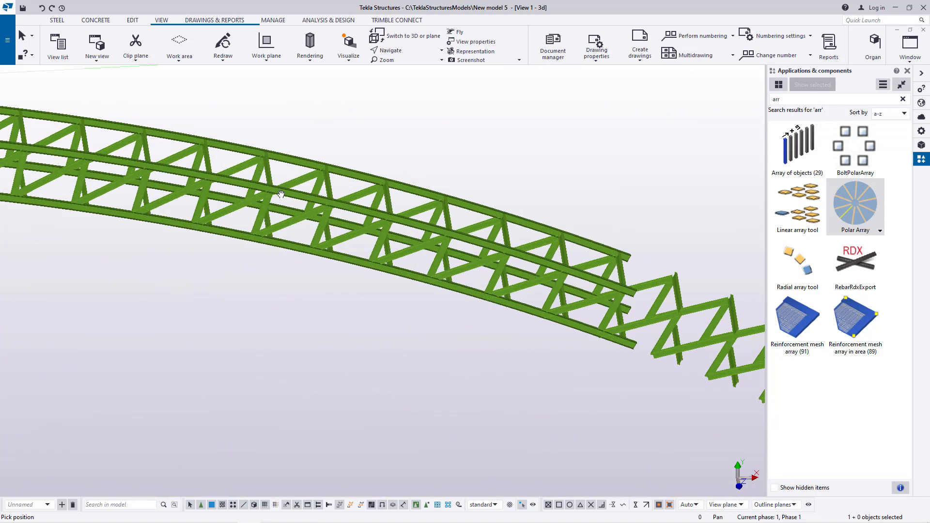
right_click(282, 173)
left_click(310, 182)
left_click(404, 50)
left_click(405, 63)
middle_click_drag(288, 185, 212, 259, "ctrl")
scroll(470, 286, "down", 5)
scroll(212, 259, "up", 5)
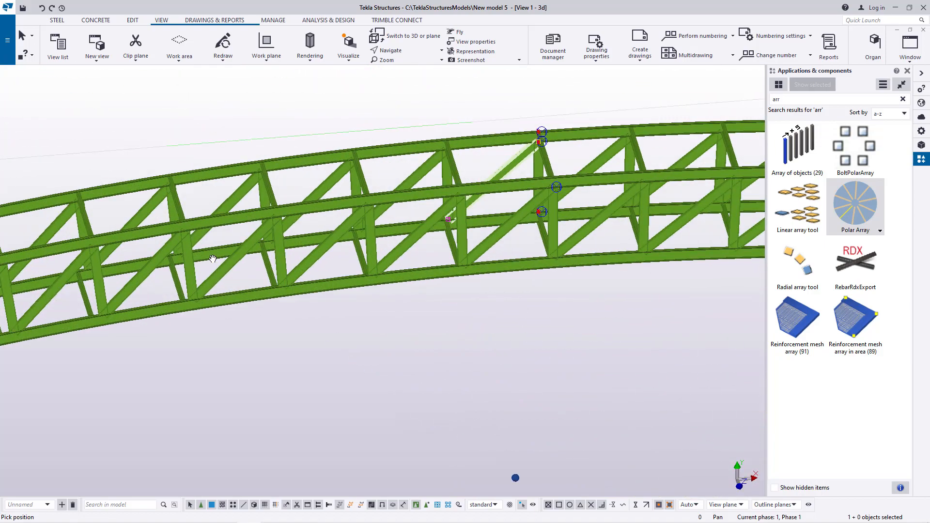
middle_click_drag(432, 177, 313, 187, "ctrl")
scroll(313, 186, "down", 10)
middle_click_drag(408, 218, 451, 224, "ctrl")
scroll(378, 228, "down", 5)
middle_click_drag(363, 225, 415, 233, "ctrl")
scroll(436, 214, "up", 10)
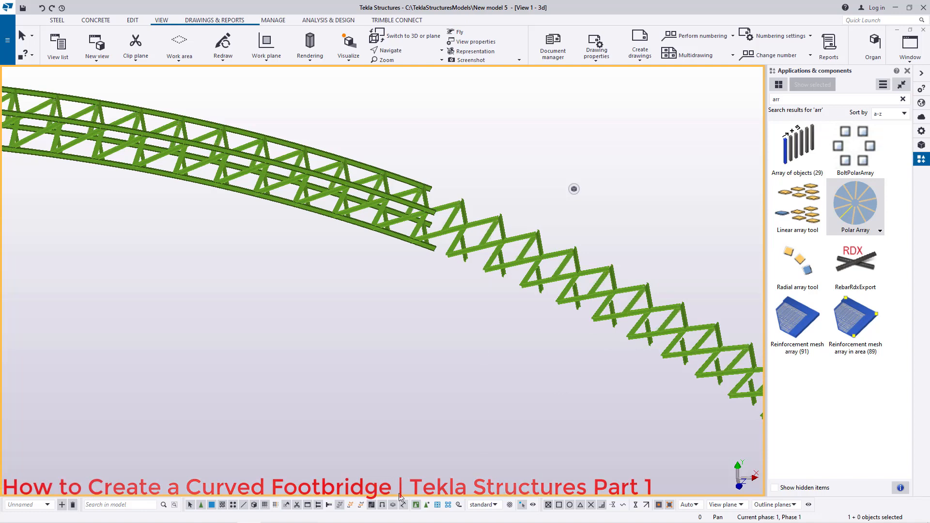
Step: Enable selecting objects in components and delete the arrayed braces extending beyond one end of the bridge
left_click(426, 506)
left_click_drag(668, 187, 449, 324)
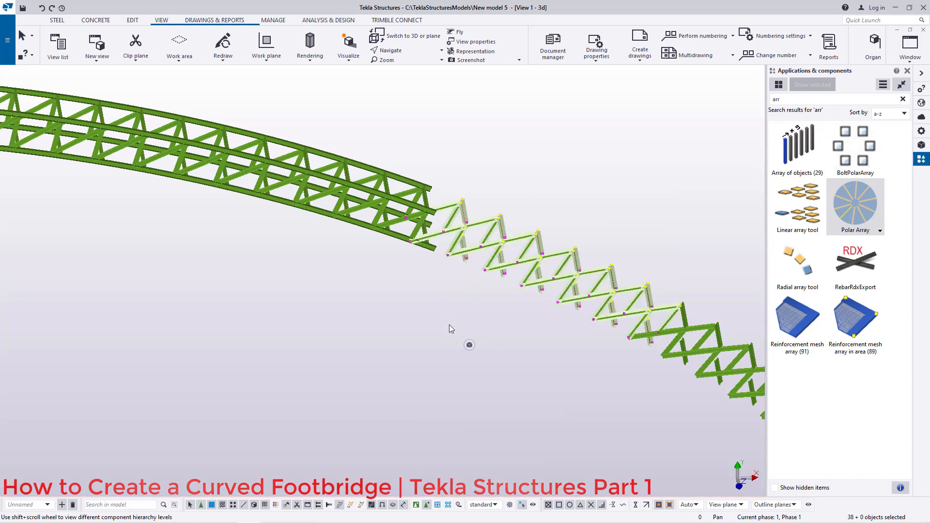
key("Delete")
scroll(330, 142, "down", 3)
left_click_drag(679, 166, 452, 395)
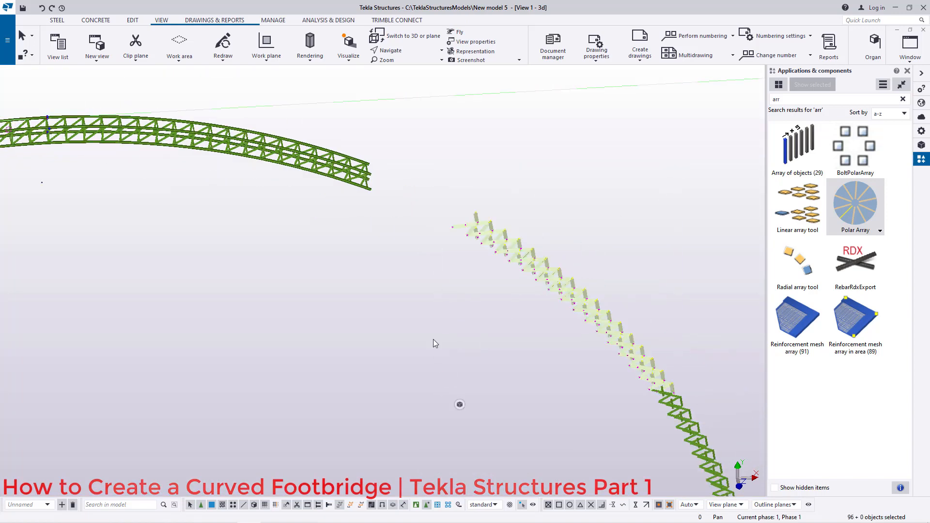
key("Delete")
scroll(417, 305, "down", 2)
scroll(403, 264, "down", 2)
left_click_drag(560, 258, 486, 466)
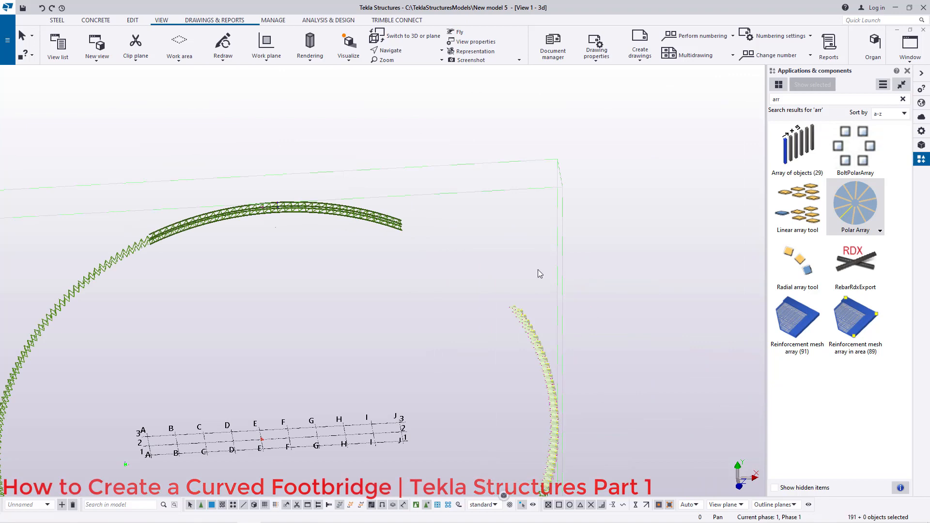
key("Delete")
scroll(559, 263, "down", 3)
left_click_drag(543, 469, 285, 389)
key("Delete")
left_click_drag(540, 385, 521, 399)
key("Delete")
Step: Delete the remaining arrayed braces extending beyond the other end of the bridge
scroll(319, 285, "up", 4)
left_click_drag(344, 289, 242, 452)
key("Delete")
scroll(304, 243, "down", 2)
key("Delete")
scroll(376, 248, "up", 8)
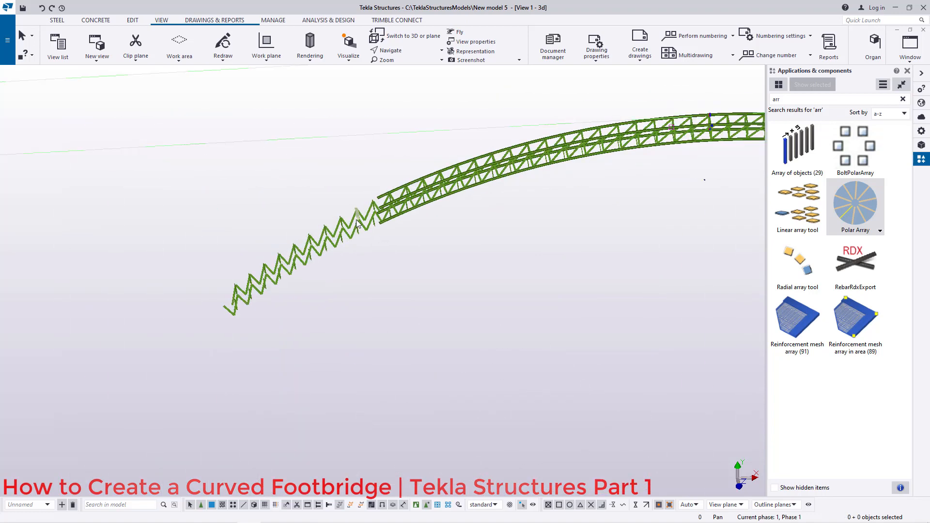
left_click_drag(363, 171, 130, 377)
scroll(243, 279, "down", 2)
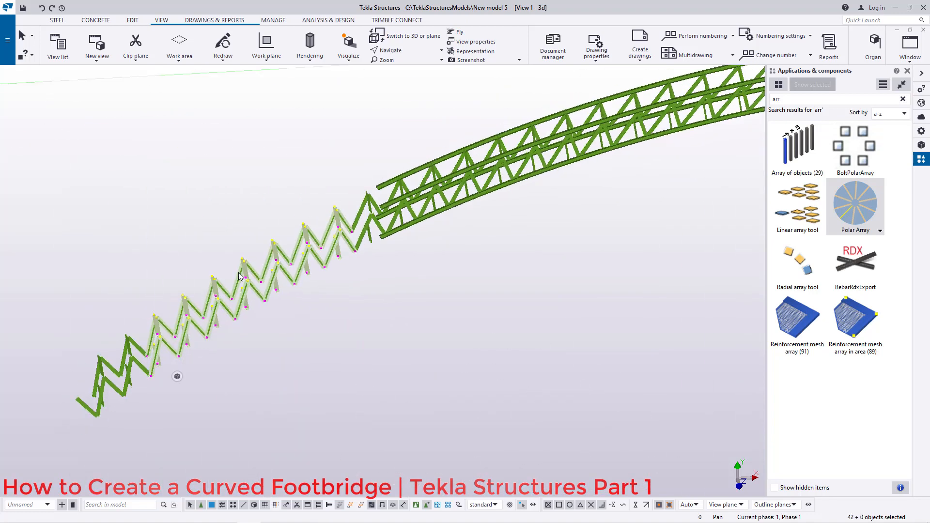
scroll(204, 291, "down", 2)
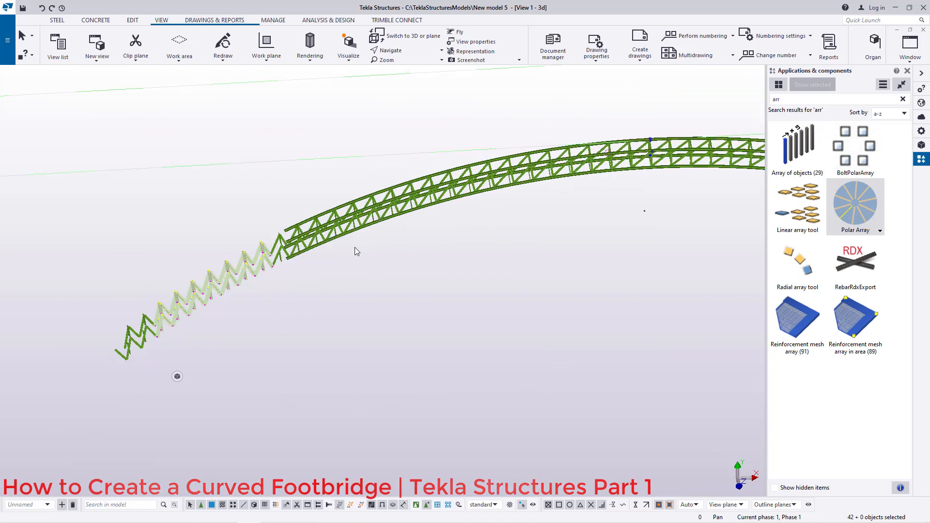
key("Delete")
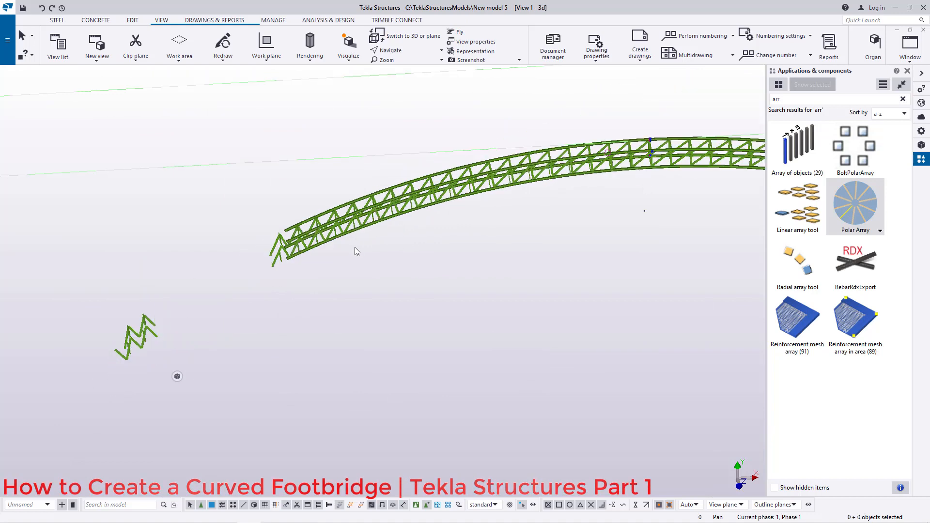
left_click_drag(191, 297, 111, 386)
key("Delete")
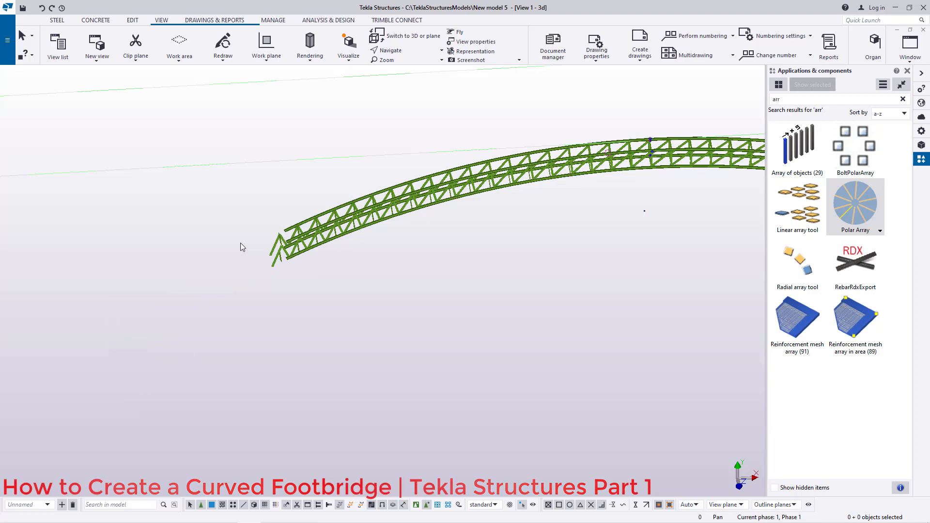
scroll(307, 242, "up", 3)
scroll(308, 243, "up", 2)
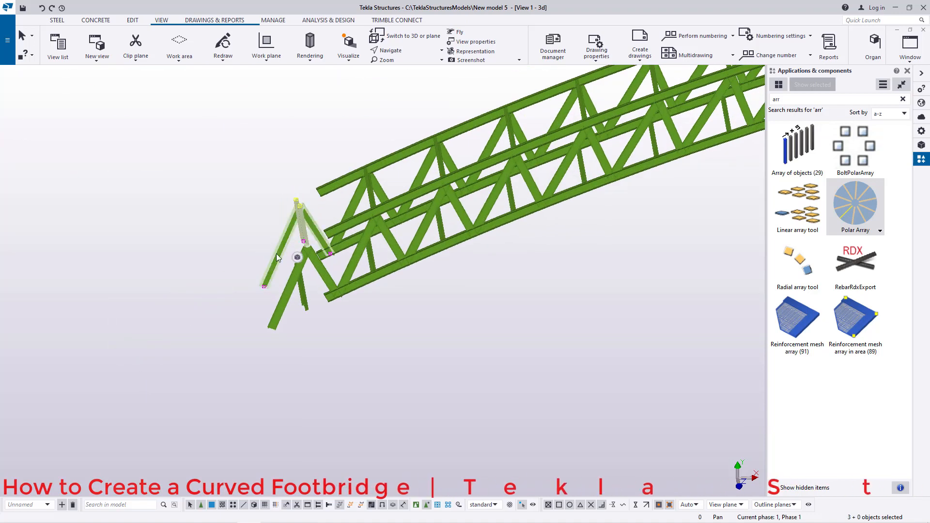
left_click_drag(292, 315, 273, 266)
key("Delete")
left_click(312, 260)
key("Delete")
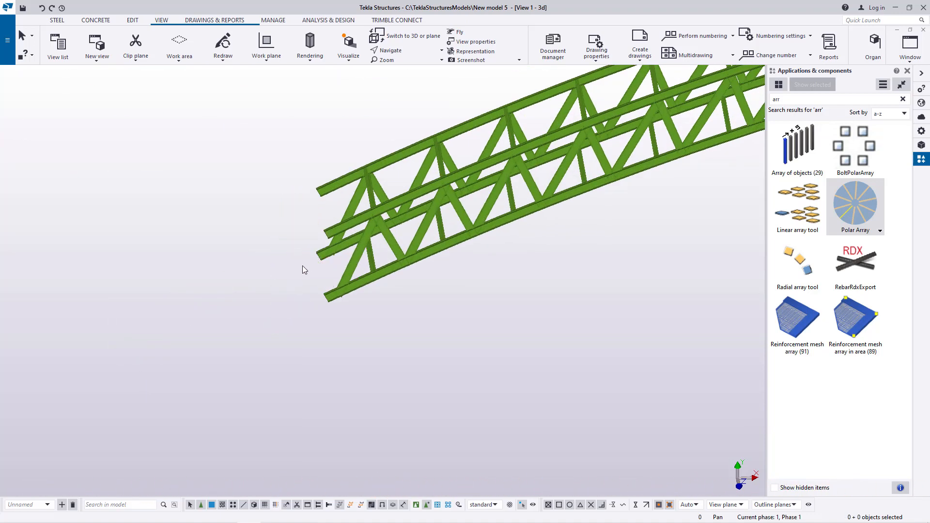
Step: Inspect the trimmed bracing along the bridge and save the model
scroll(98, 327, "down", 5)
scroll(437, 326, "up", 3)
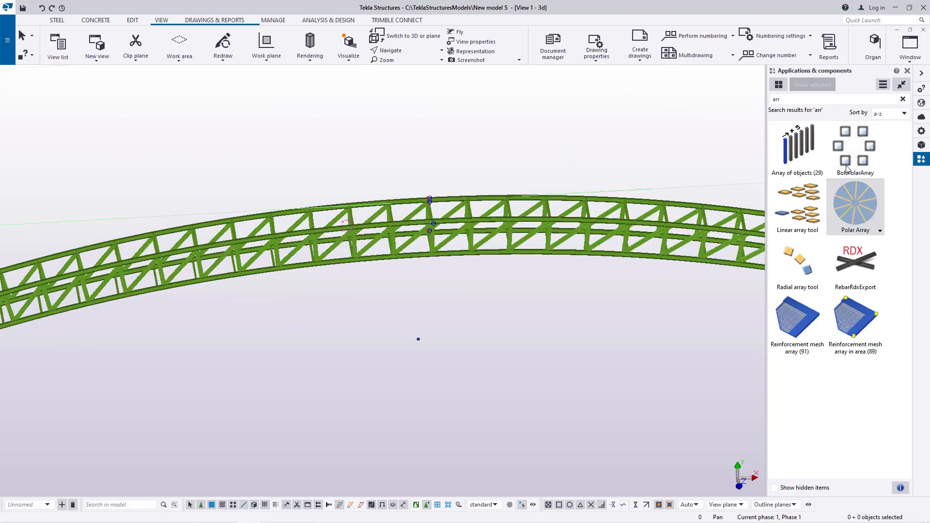
left_click(908, 70)
scroll(505, 218, "up", 4)
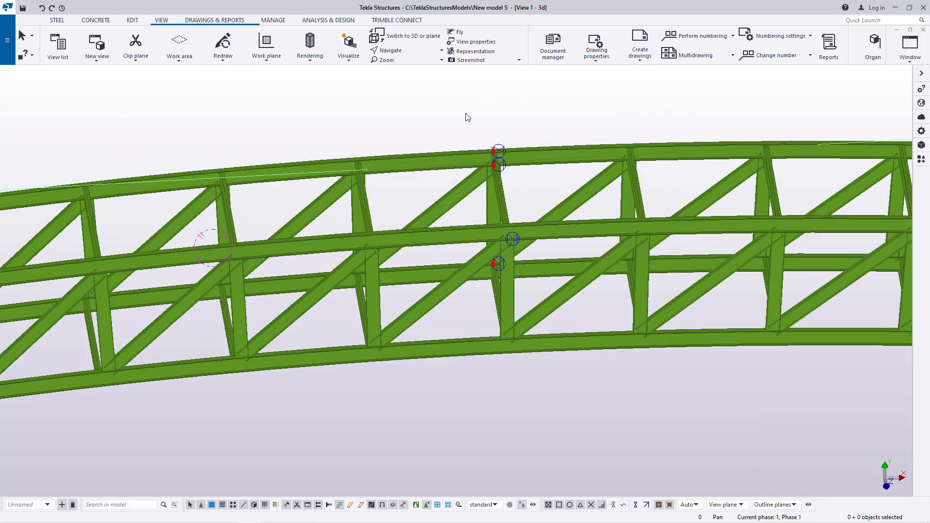
left_click(405, 53)
left_click(406, 64)
left_click_drag(502, 213, 676, 172)
middle_click_drag(676, 172, 705, 183, "ctrl")
scroll(591, 234, "down", 4)
middle_click_drag(302, 257, 221, 234, "ctrl")
scroll(150, 343, "up", 9)
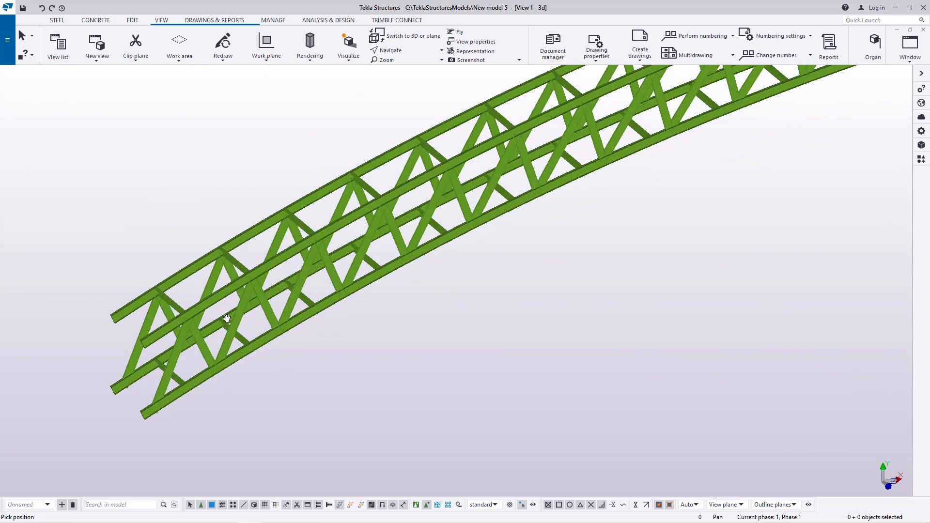
scroll(241, 317, "up", 2)
right_click(96, 111)
left_click(118, 116)
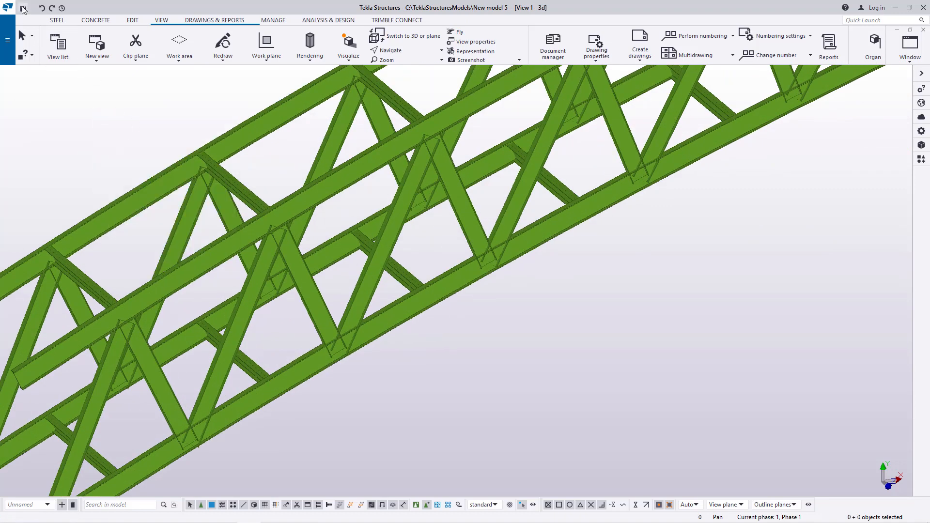
key("ctrl+s")
Step: Examine the bridge's cross beams and diagonal bracing from several angles
left_click(406, 50)
left_click(408, 67)
mouse_move(419, 199)
middle_mouse_down("ctrl")
mouse_move(263, 212)
mouse_move(296, 203)
mouse_move(319, 181)
middle_mouse_up("ctrl")
scroll(213, 268, "down", 2)
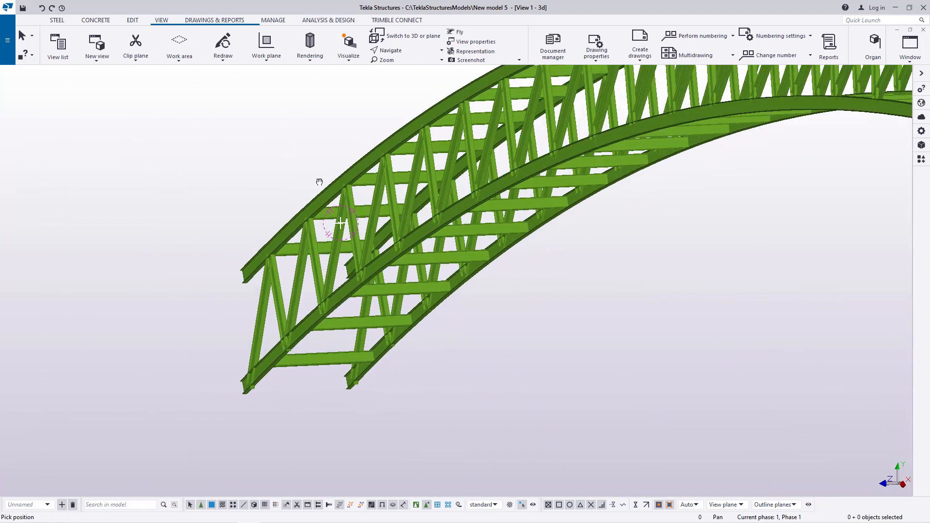
scroll(379, 182, "up", 4)
scroll(380, 183, "up", 1)
left_click(418, 52)
left_click(407, 64)
left_click(401, 206)
left_click_drag(432, 208, 473, 211)
scroll(313, 273, "down", 4)
left_click_drag(390, 263, 339, 306)
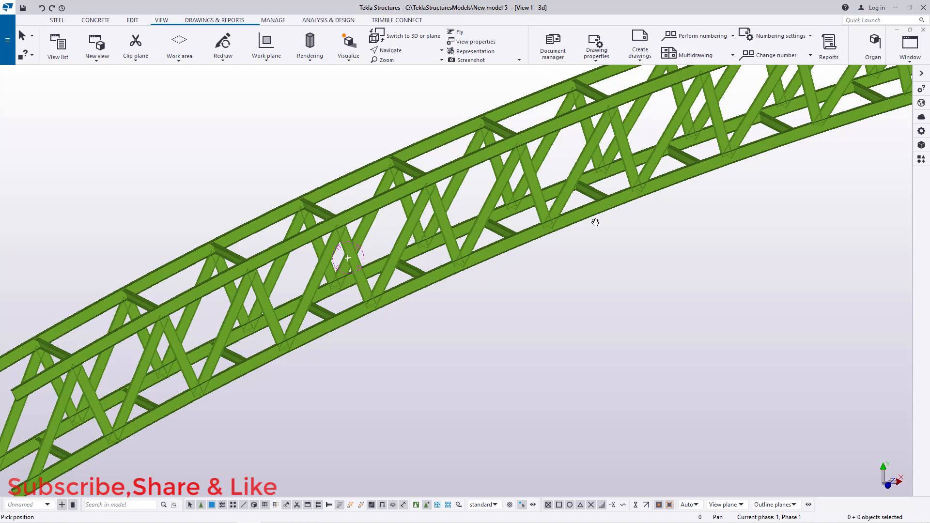
Step: Select the outer lower curved main beam and review the whole bridge
right_click(572, 244)
left_click(611, 253)
left_click(922, 160)
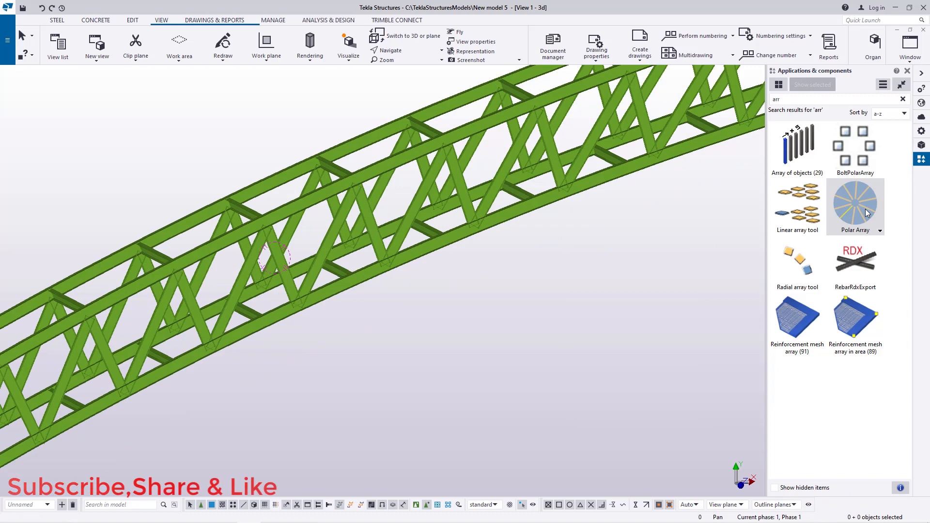
left_click(589, 174)
left_click(907, 71)
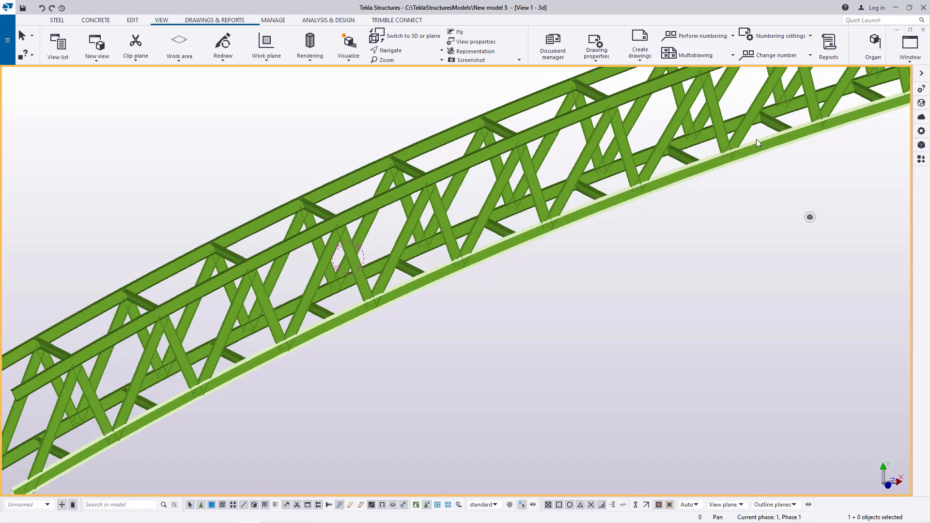
scroll(757, 139, "down", 10)
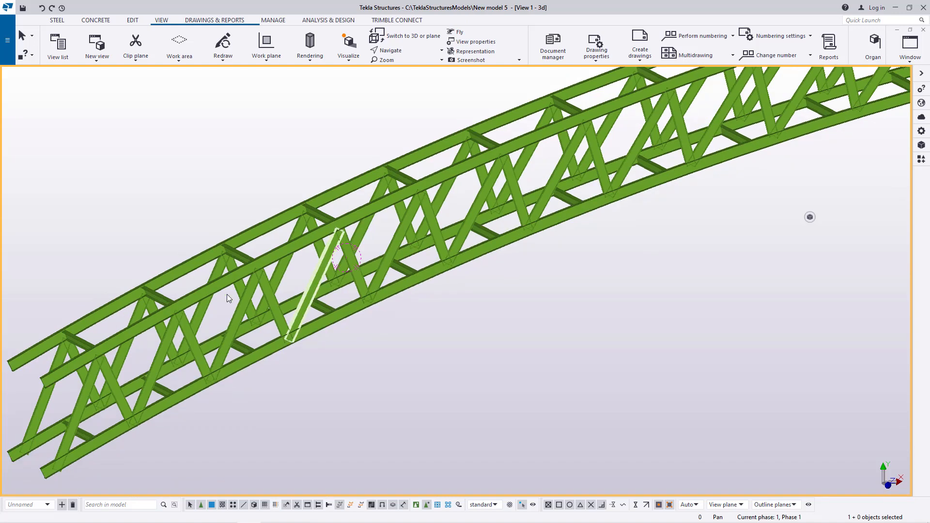
scroll(225, 368, "down", 3)
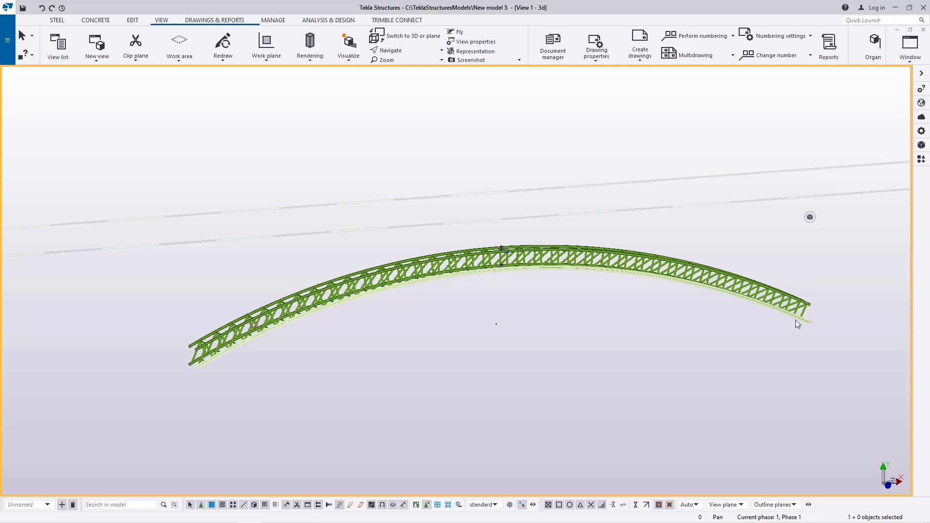
scroll(478, 302, "up", 3)
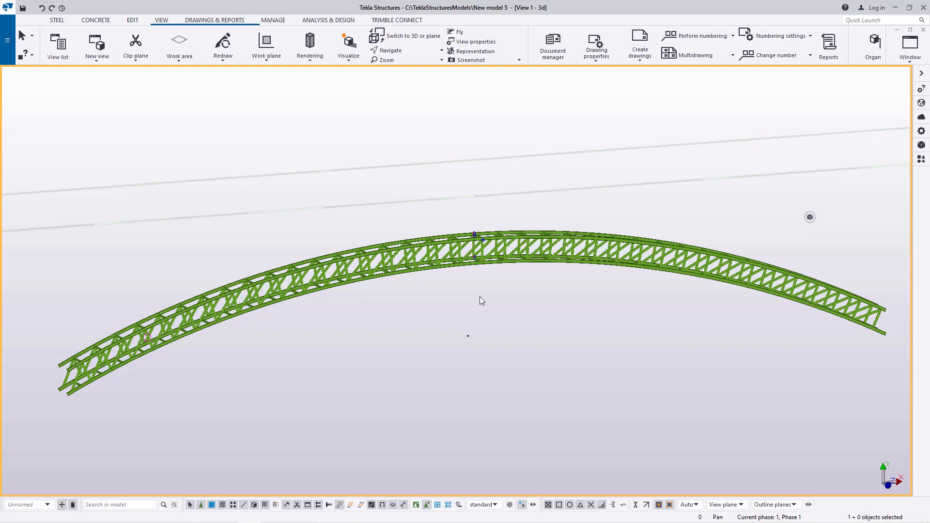
scroll(52, 377, "up", 5)
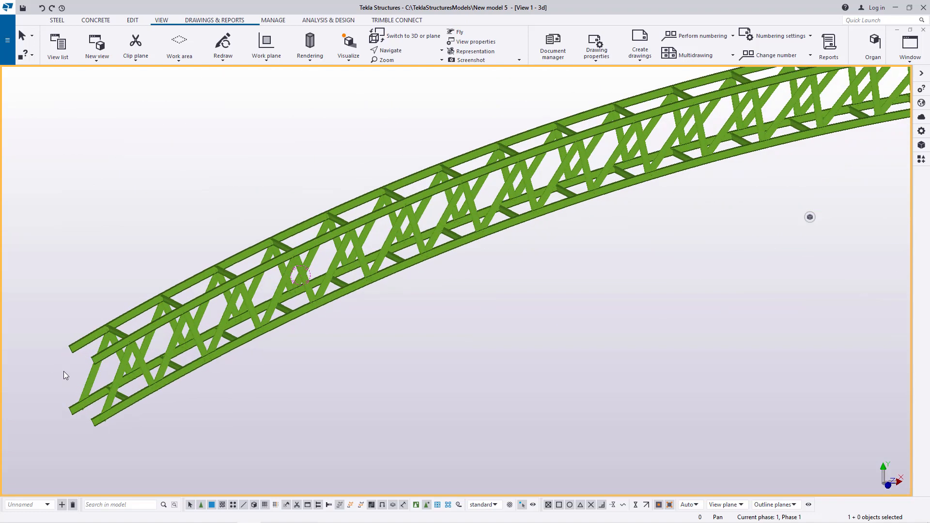
scroll(106, 356, "down", 2)
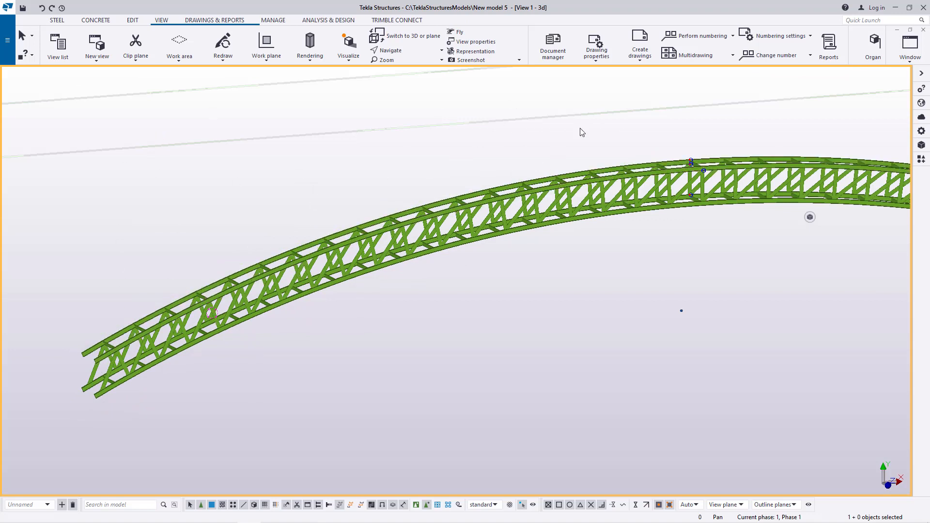
scroll(123, 364, "down", 2)
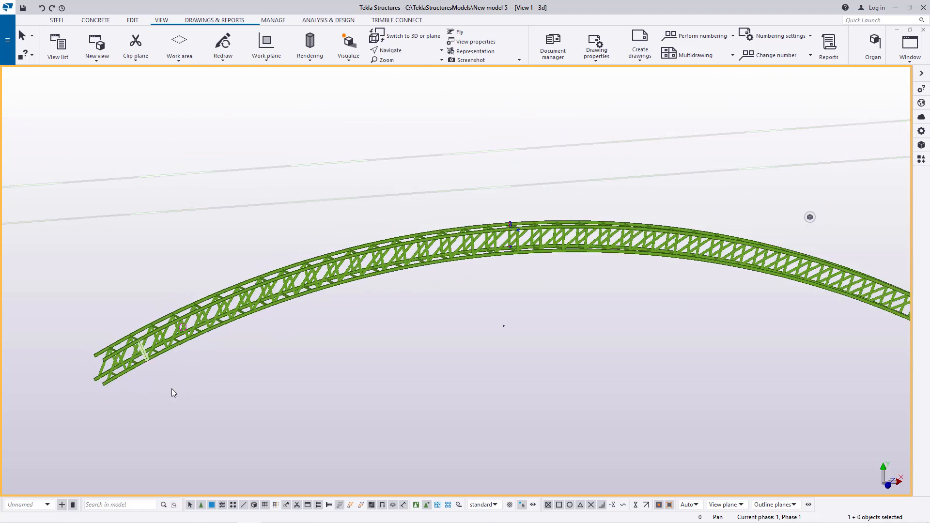
scroll(368, 371, "down", 2)
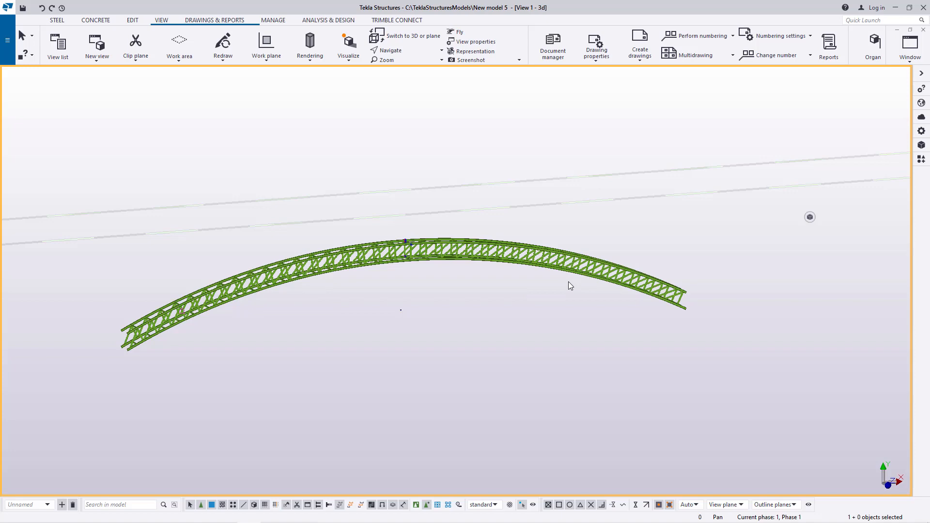
Step: Examine the diagonal bracing and posts along the curved midsection of the bridge up close
scroll(445, 267, "up", 3)
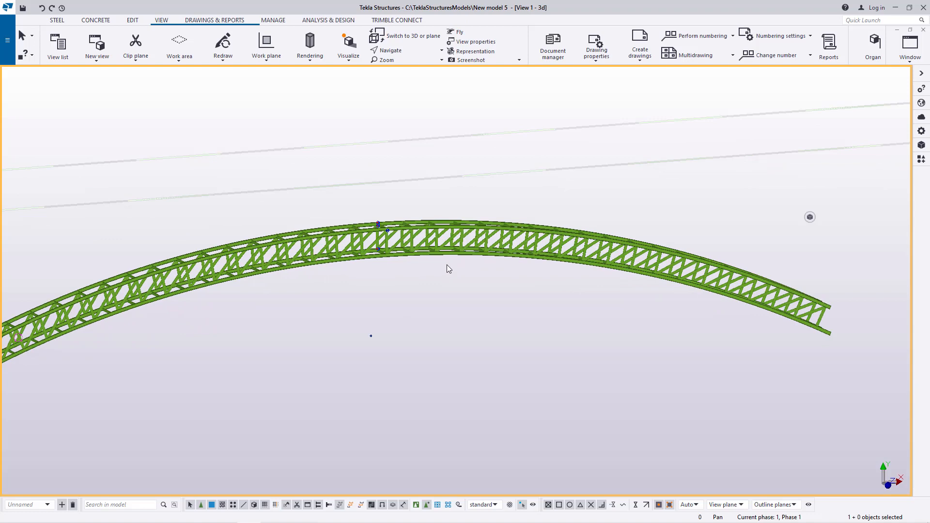
left_click(405, 51)
left_click(404, 65)
scroll(459, 252, "up", 5)
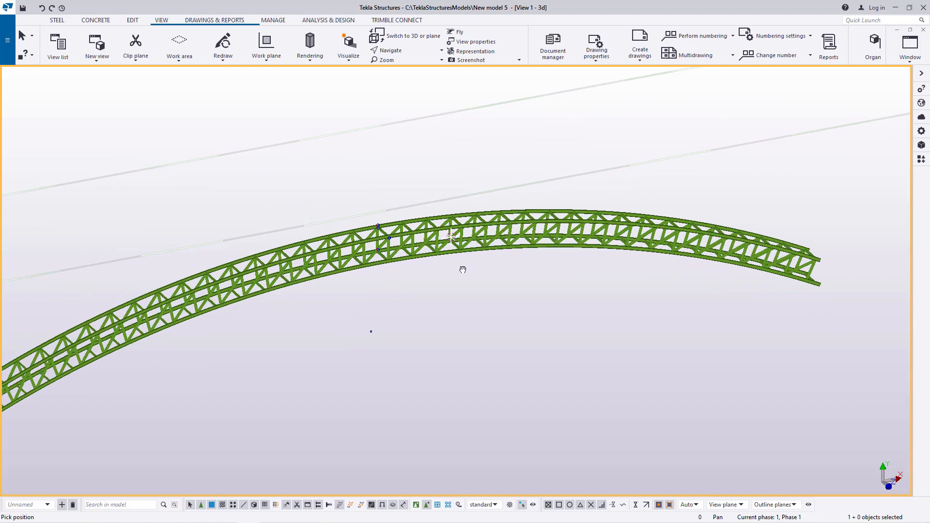
scroll(403, 248, "up", 2)
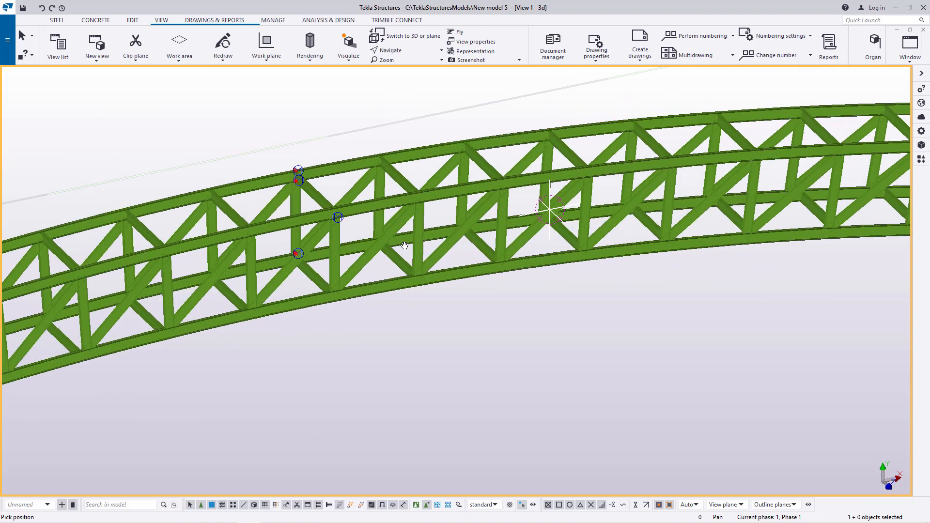
middle_click_drag(402, 245, 353, 237, "ctrl")
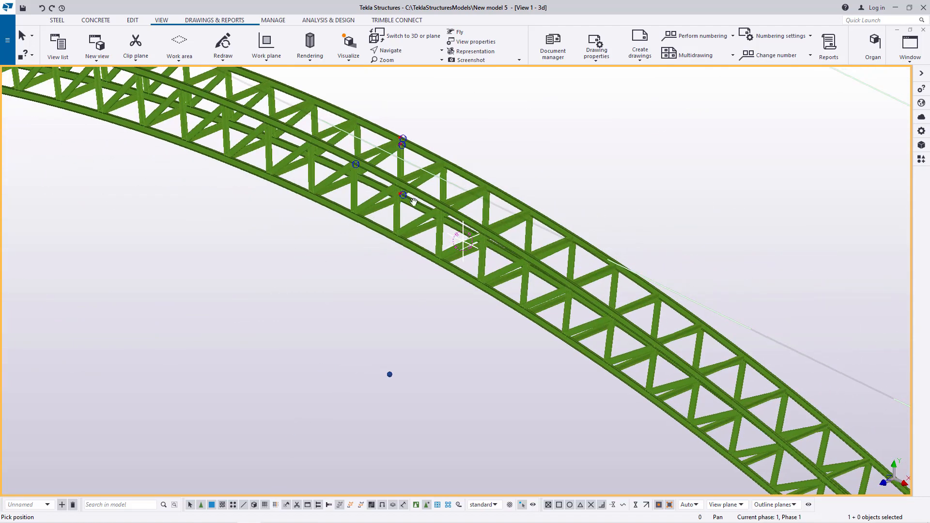
right_click(498, 139)
left_click(522, 145)
scroll(339, 233, "down", 5)
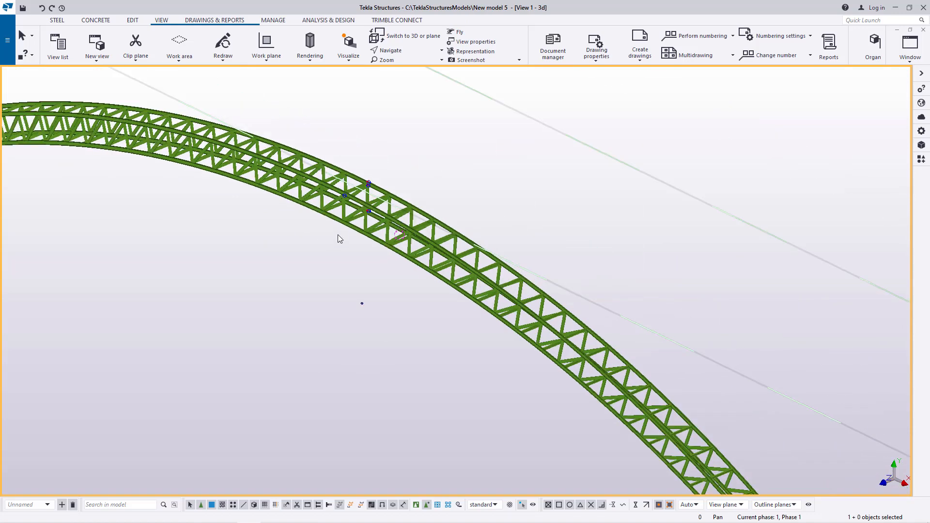
Step: Inspect the braces and cross beams at the end of the bridge from a side angle
scroll(568, 388, "up", 6)
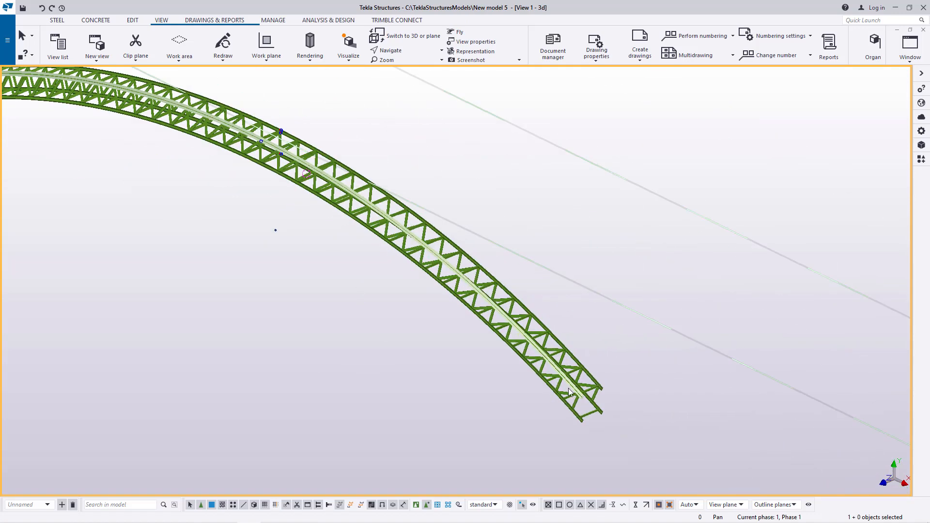
left_click(403, 50)
left_click(405, 68)
mouse_move(507, 311)
middle_mouse_down("ctrl")
mouse_move(451, 285)
mouse_move(623, 312)
mouse_move(648, 320)
mouse_move(630, 326)
mouse_move(653, 327)
middle_mouse_up("ctrl")
mouse_move(574, 344)
middle_mouse_down("ctrl")
mouse_move(556, 350)
mouse_move(567, 337)
middle_mouse_up("ctrl")
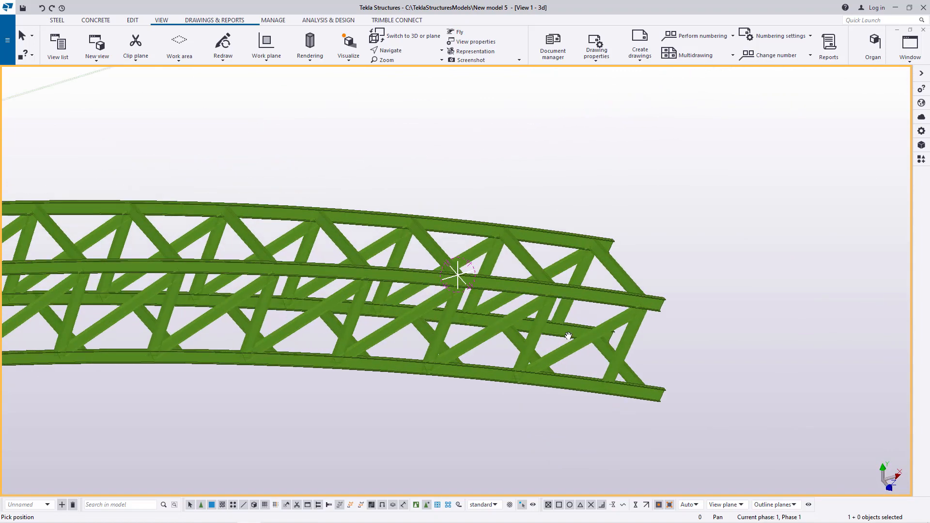